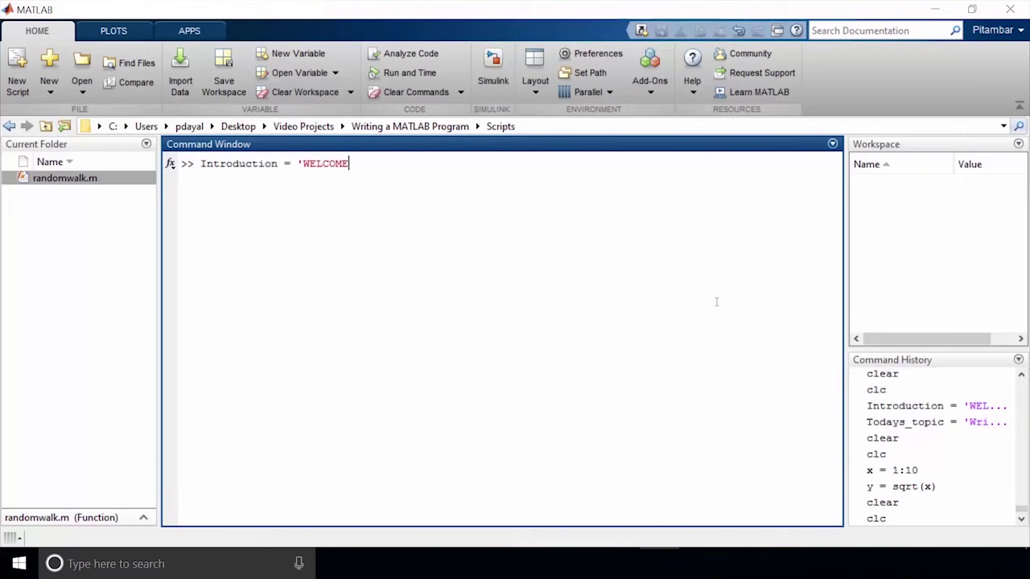
# Step: Assign Introduction = 'WELCOME!!' and Todays_topic = 'Writing a basic MATLAB Program', then clear the workspace
pyautogui.write("!!'")
pyautogui.press('Return')
pyautogui.write('Todays_')
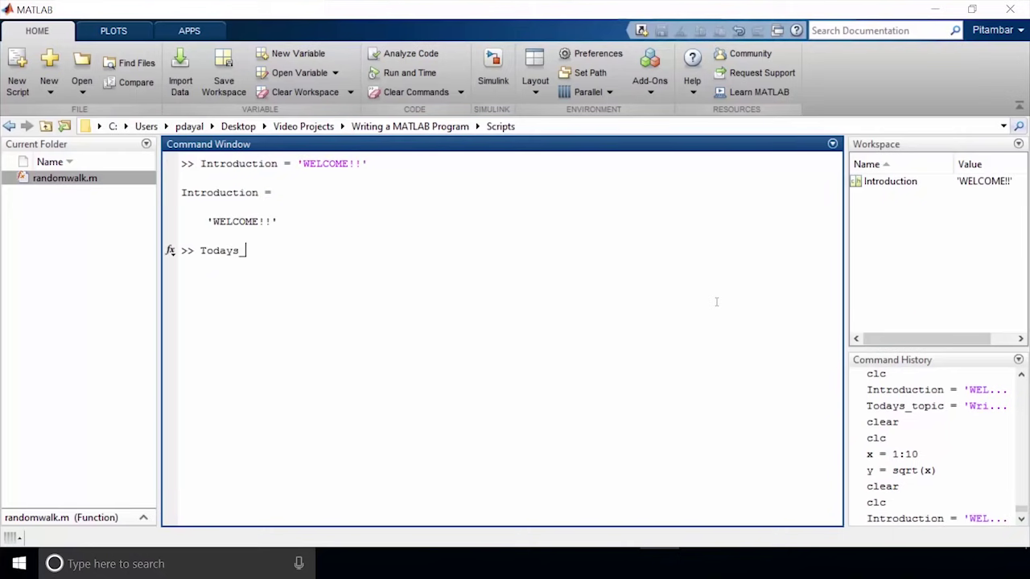
pyautogui.write("topic = 'Writing")
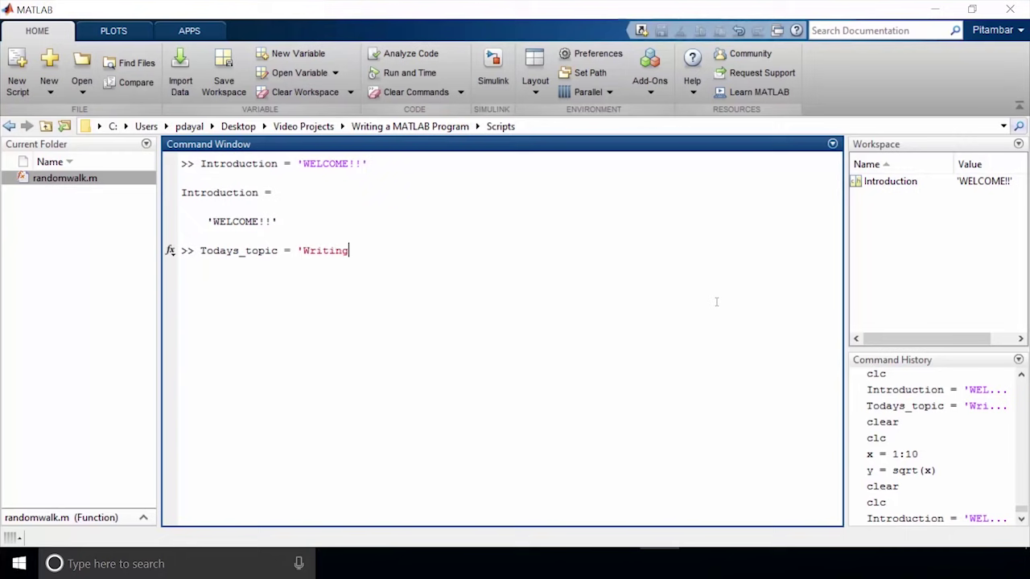
pyautogui.write(" a basic MATLAB Program'")
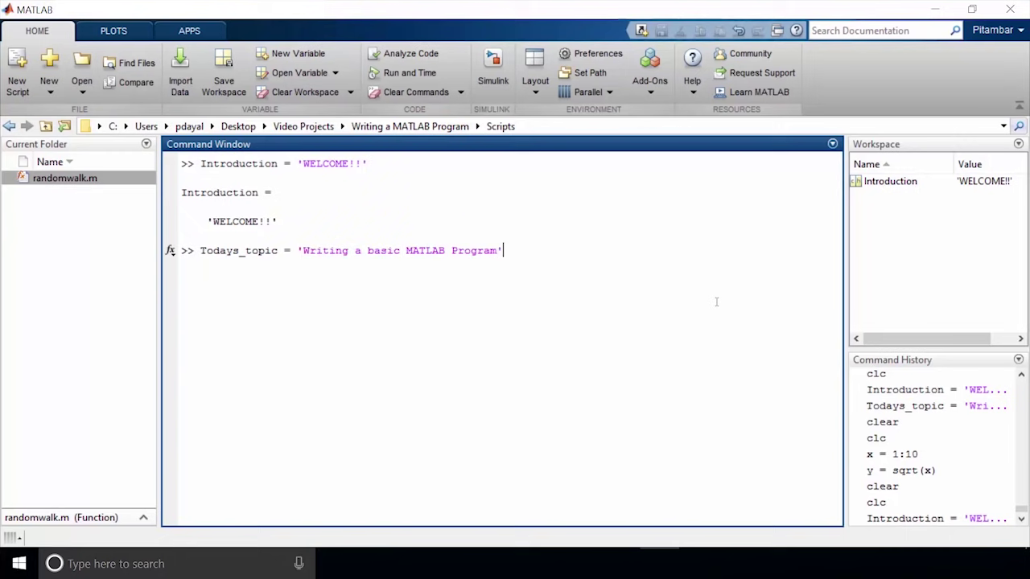
pyautogui.press('Return')
pyautogui.write('clear')
pyautogui.press('Return')
# Step: Clear the Command Window and enter comments '%this is the command window' and '%use it to execute commands line by line'
pyautogui.write('clc')
pyautogui.press('Return')
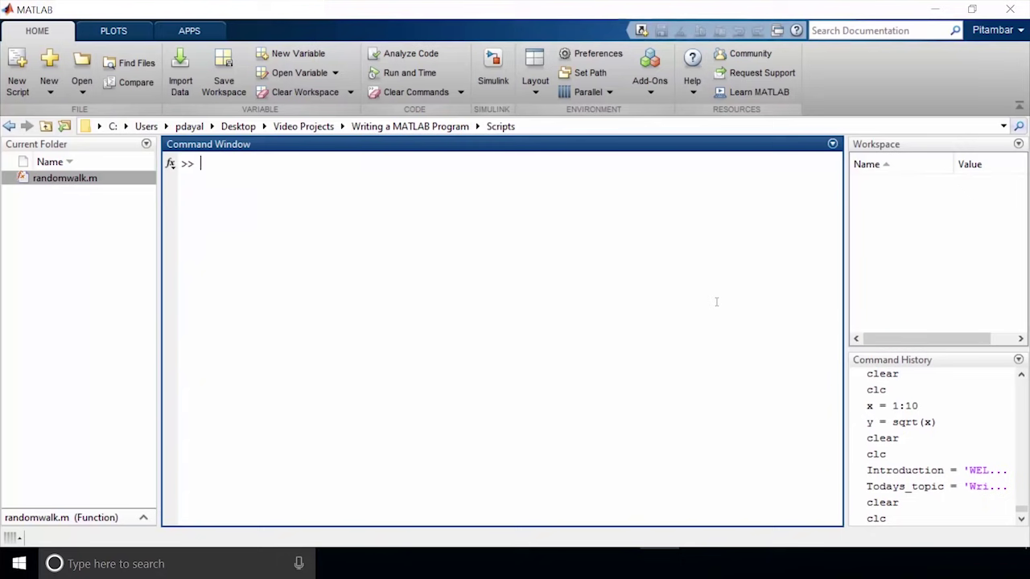
pyautogui.write('%this')
pyautogui.write(' is the command window')
pyautogui.press('Return')
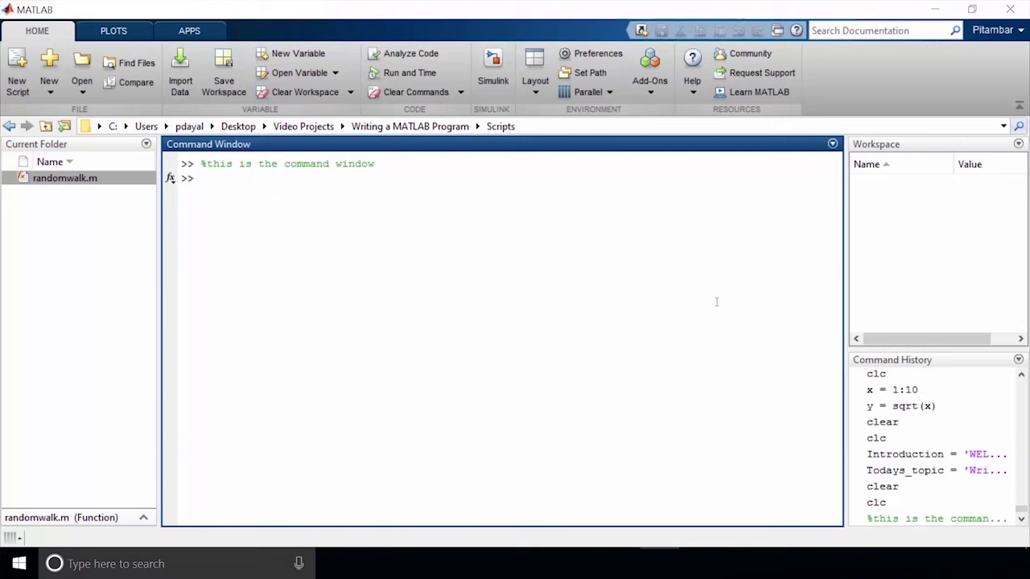
pyautogui.write('%use it to execute ')
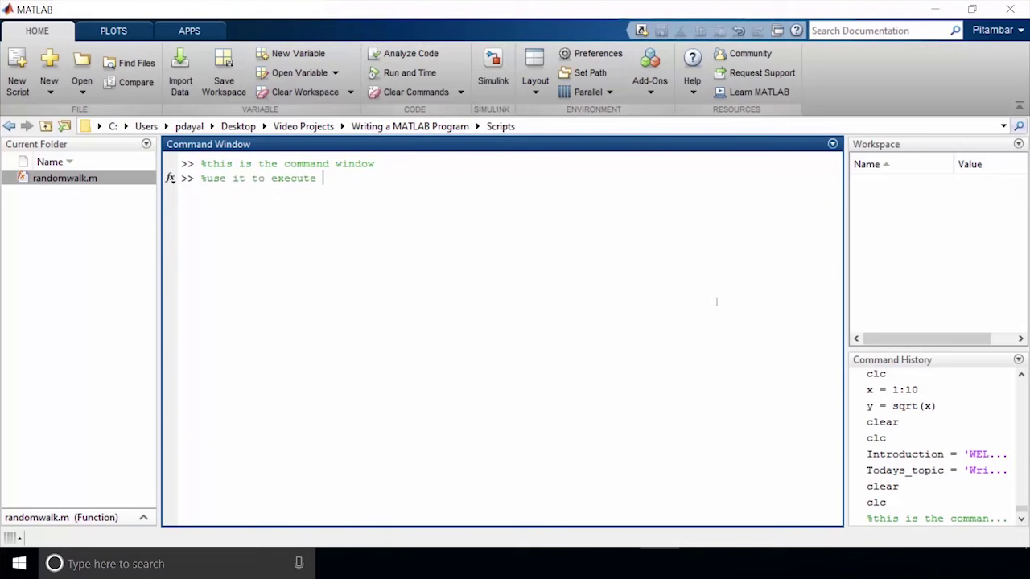
pyautogui.write('commands line by line')
pyautogui.press('Return')
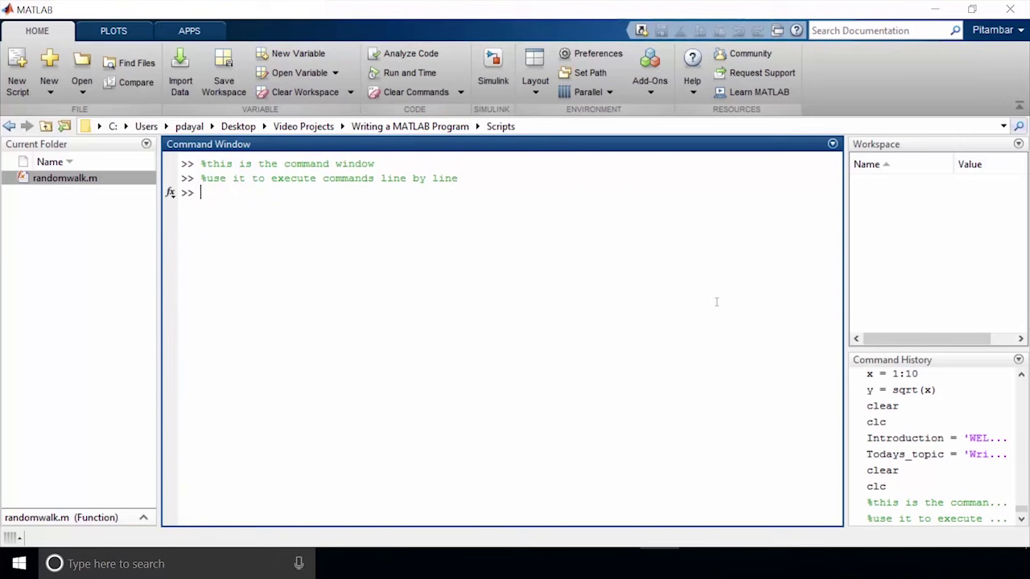
# Step: Create x = 1:10 and y = sqrt(x), then plot y against x
pyautogui.write('x = 1')
pyautogui.write(':10')
pyautogui.press('Return')
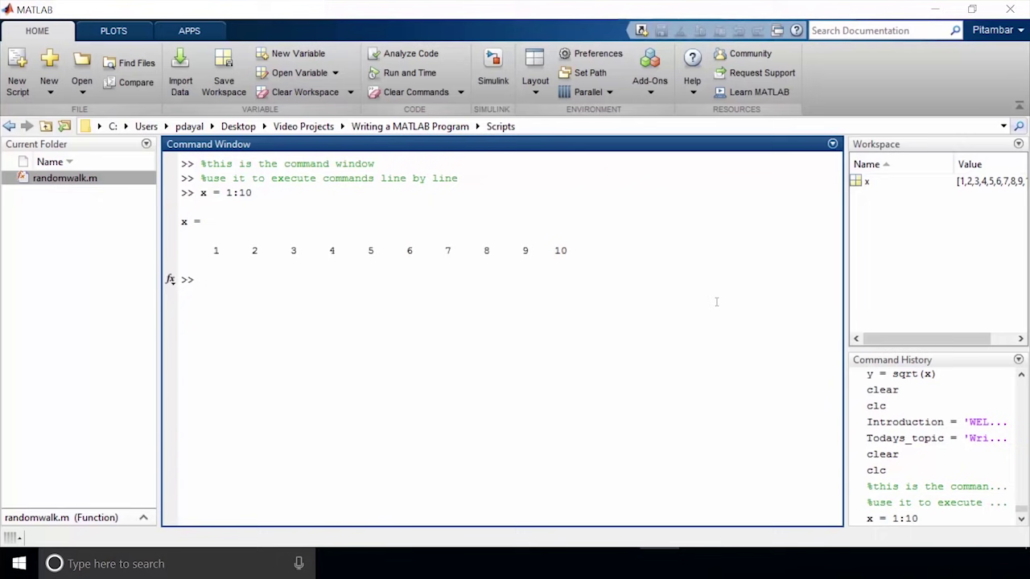
pyautogui.write('y = ')
pyautogui.write('sqrt(x)')
pyautogui.press('Return')
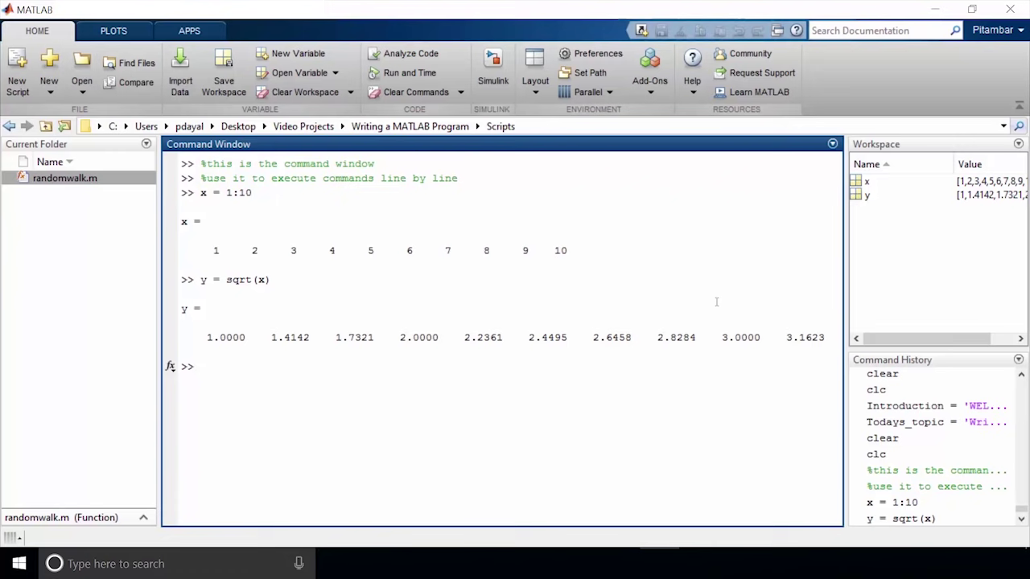
pyautogui.write('plot')
pyautogui.write('(x,y)')
pyautogui.press('Return')
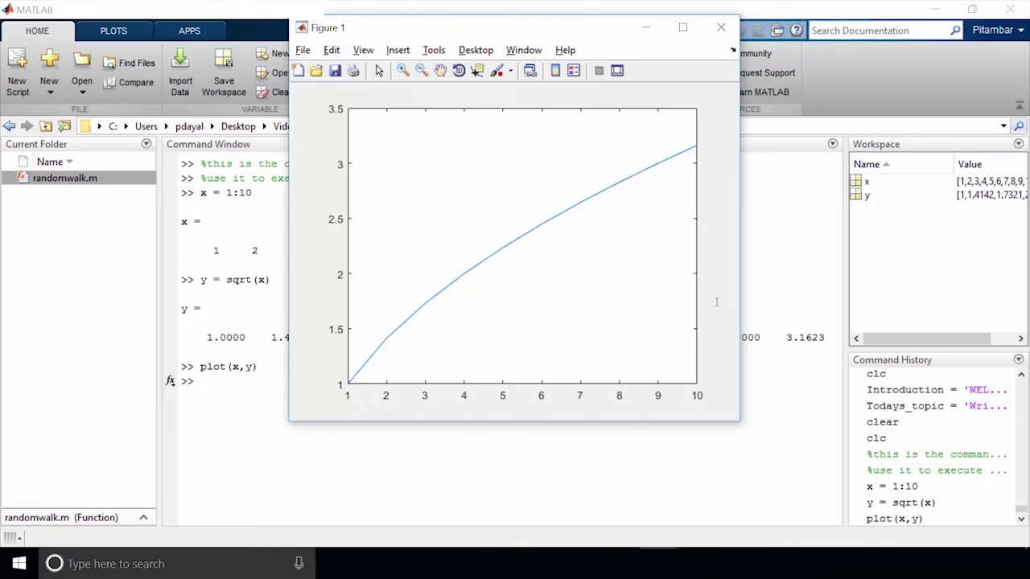
# Step: Add comments asking how to execute multiple commands at a time and '%create a LIVE SCRIPT!'
pyautogui.hotkey('alt', 'Tab')
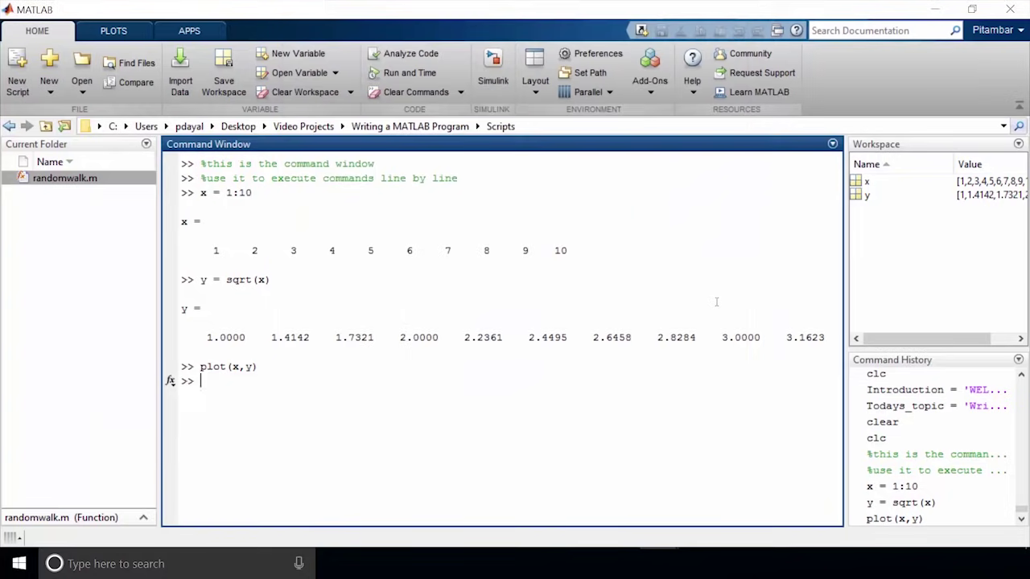
pyautogui.write('%what if you want to exec')
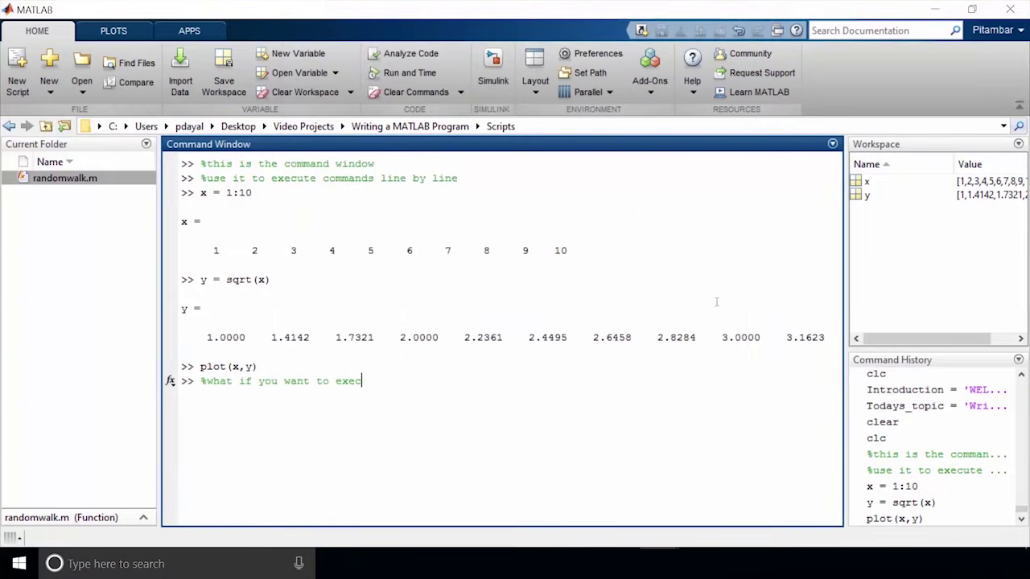
pyautogui.write('ute multiple commands at a time?')
pyautogui.press('Return')
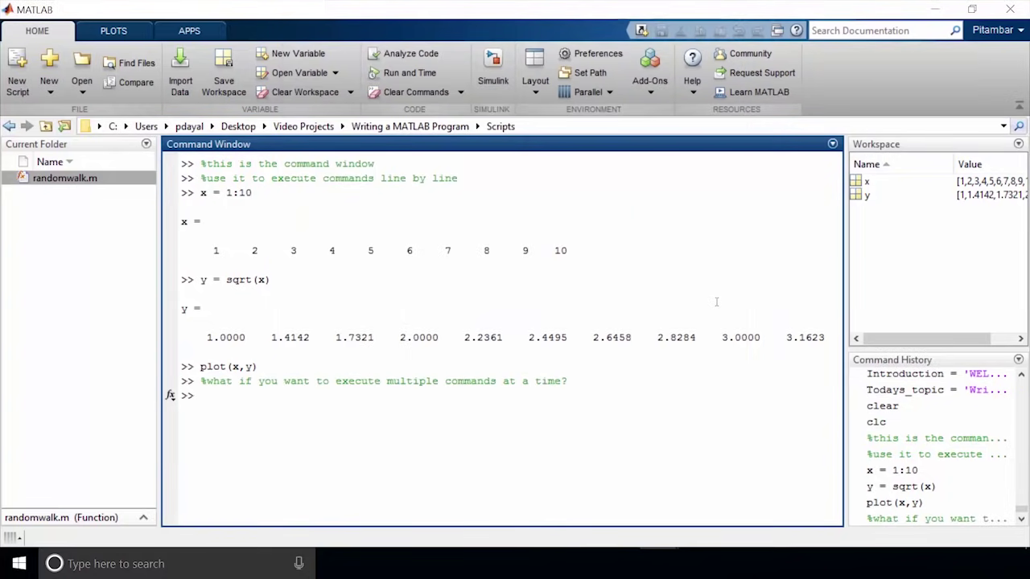
pyautogui.write('%create a LIVE SCR')
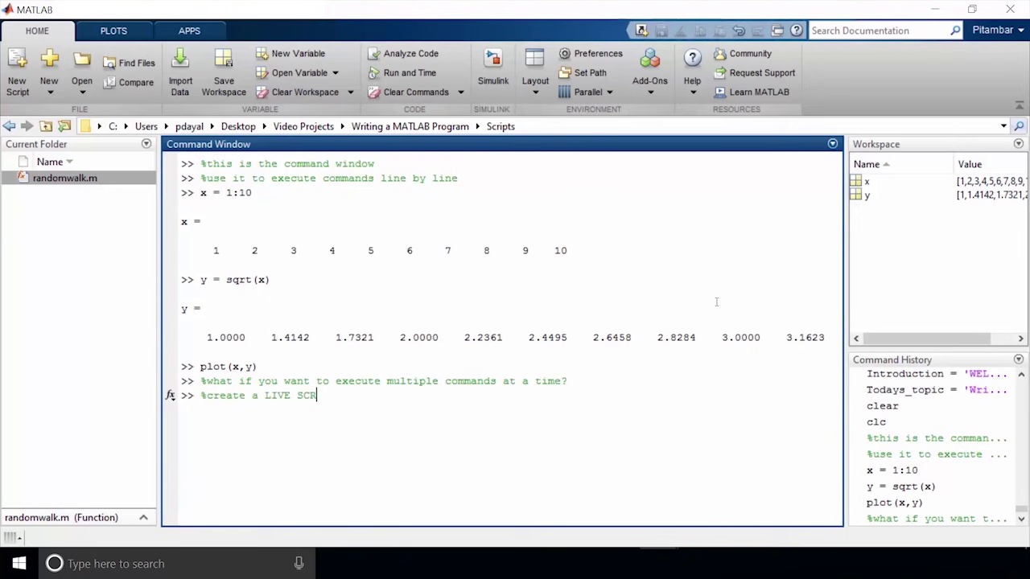
pyautogui.write('IPT!')
pyautogui.press('Return')
pyautogui.hotkey('alt', 'Tab')
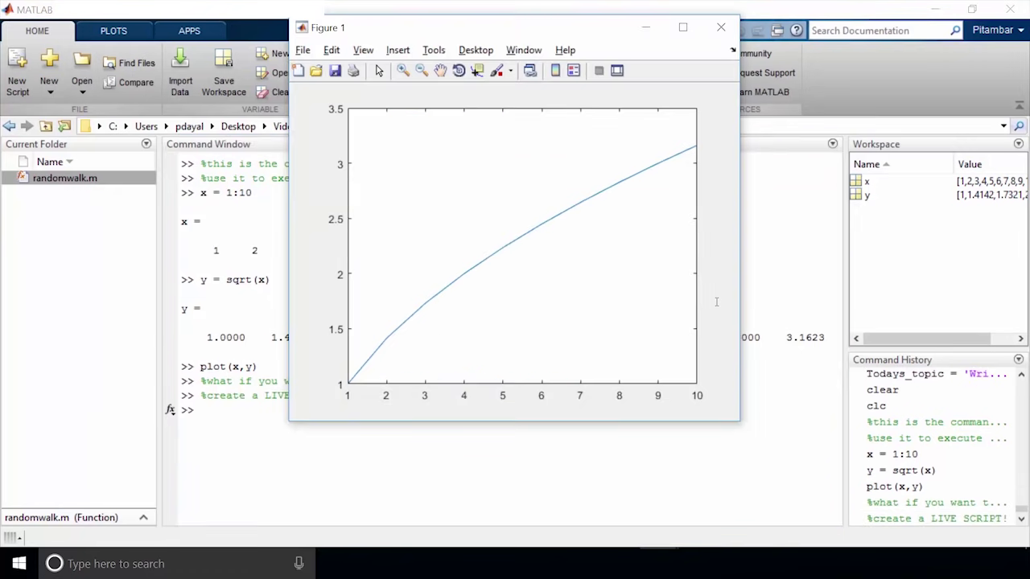
# Step: Close the figure and start a new live script with the comment '% this is a live script'
pyautogui.click(720, 31)
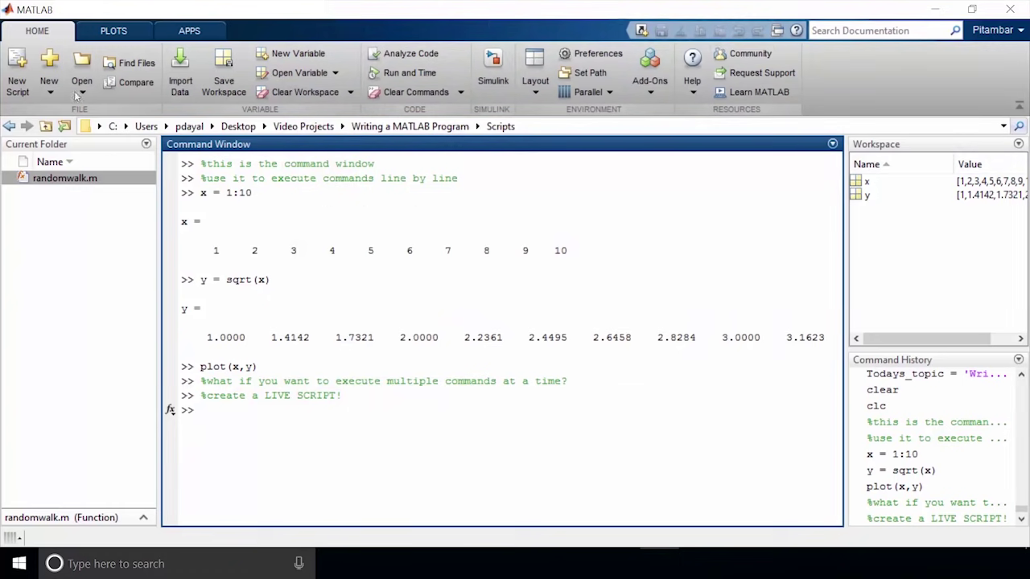
pyautogui.click(50, 87)
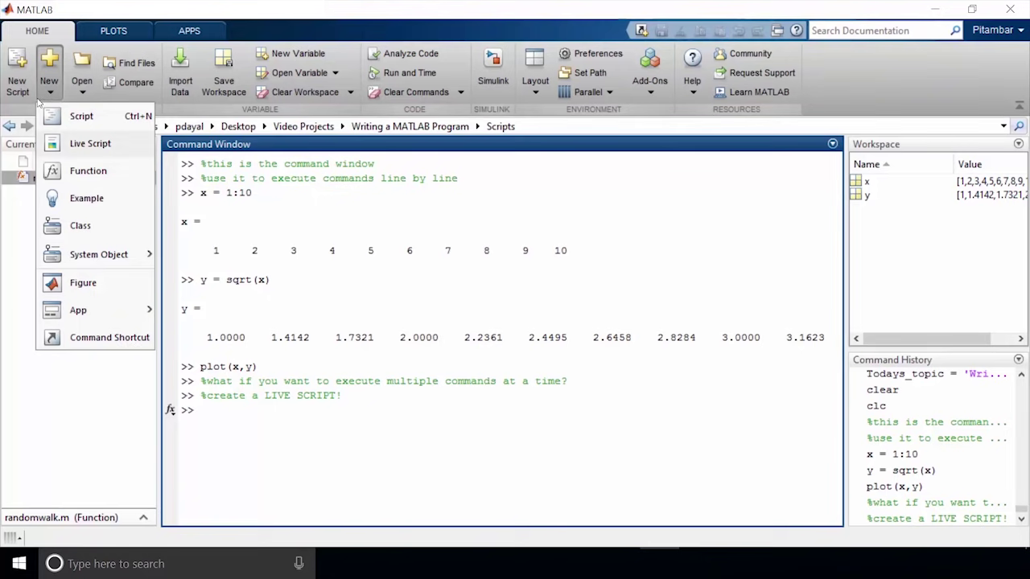
pyautogui.click(57, 148)
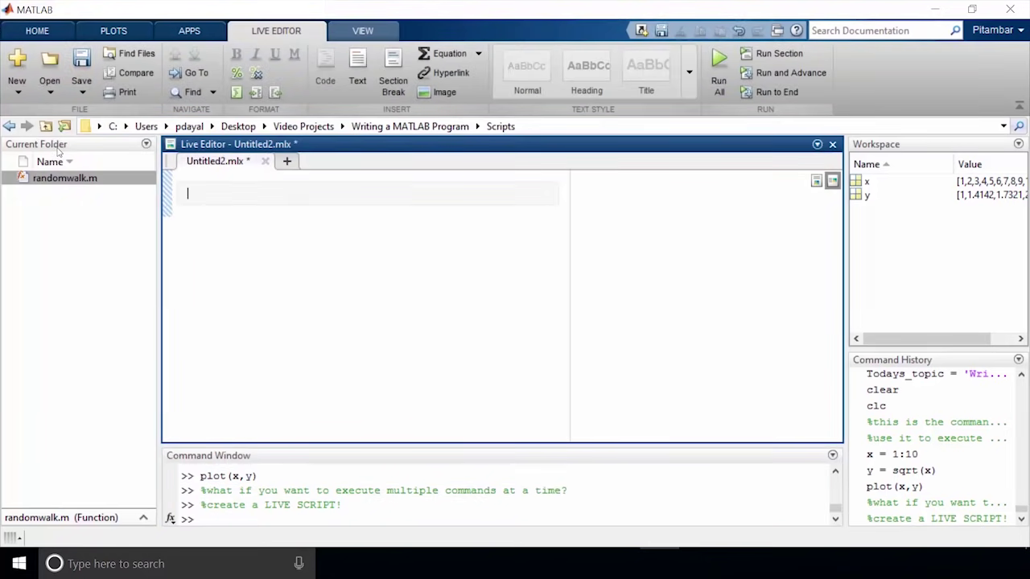
pyautogui.write('% this is a live script')
pyautogui.press('Return')
# Step: Enter a = 1, b = 2, c = 3, disp('yay!!') and the comment '%okay, let me show you the other way now'
pyautogui.write('a = 1')
pyautogui.press('Return')
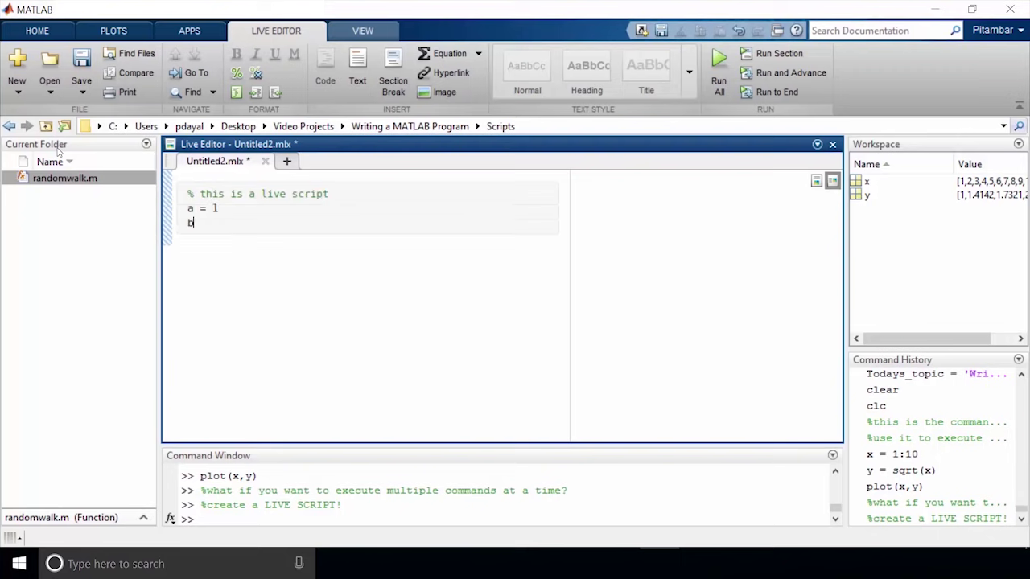
pyautogui.write('b = 2')
pyautogui.press('Return')
pyautogui.write('c = 3')
pyautogui.press('Return')
pyautogui.write('disp(')
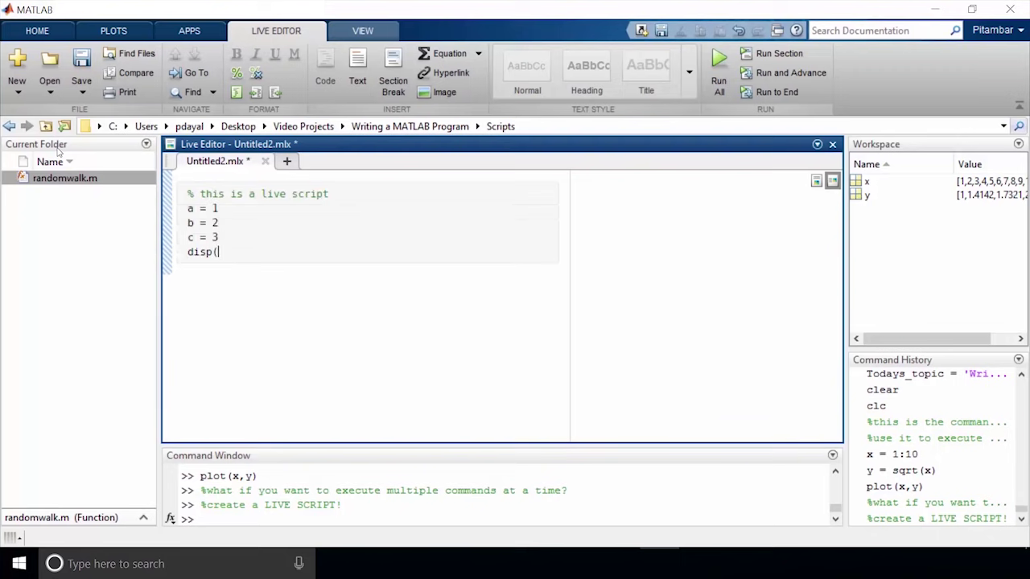
pyautogui.write("'yay!!')")
pyautogui.press('Return')
pyautogui.press('Return')
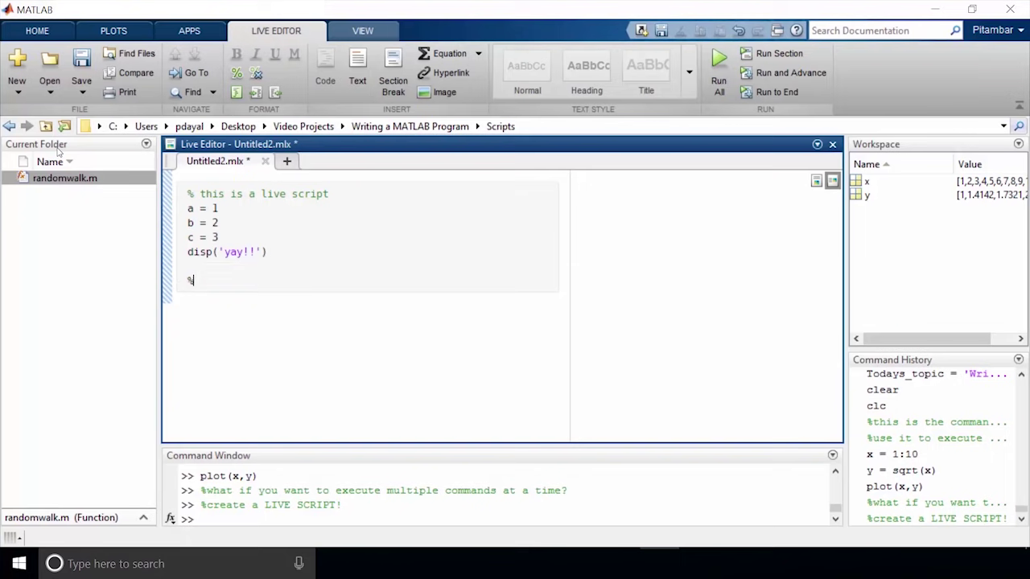
pyautogui.write('%okay, let me show you the other way now')
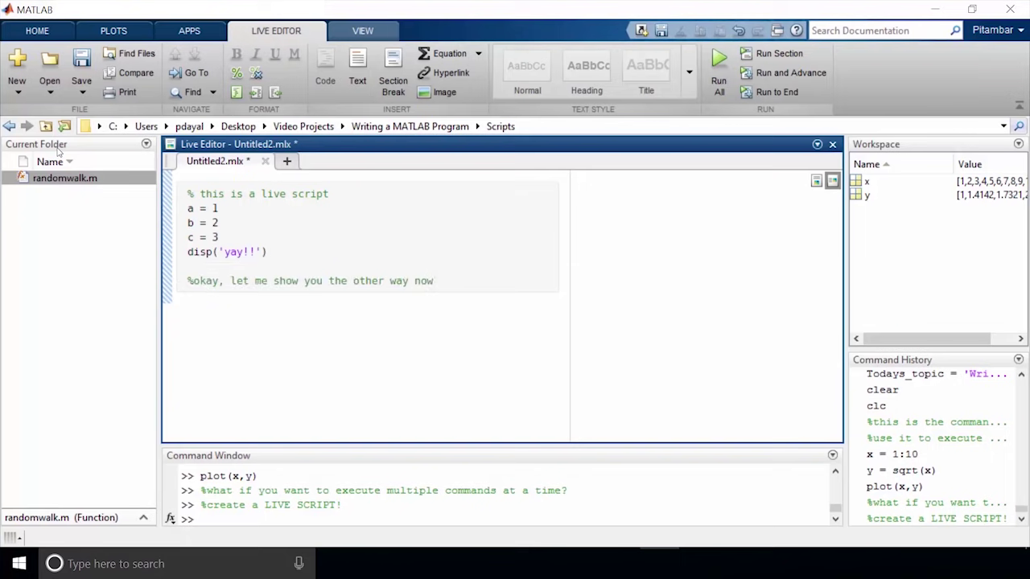
# Step: Discard Untitled2.mlx and create a live script from the x, y and plot history lines
pyautogui.click(264, 160)
pyautogui.click(510, 298)
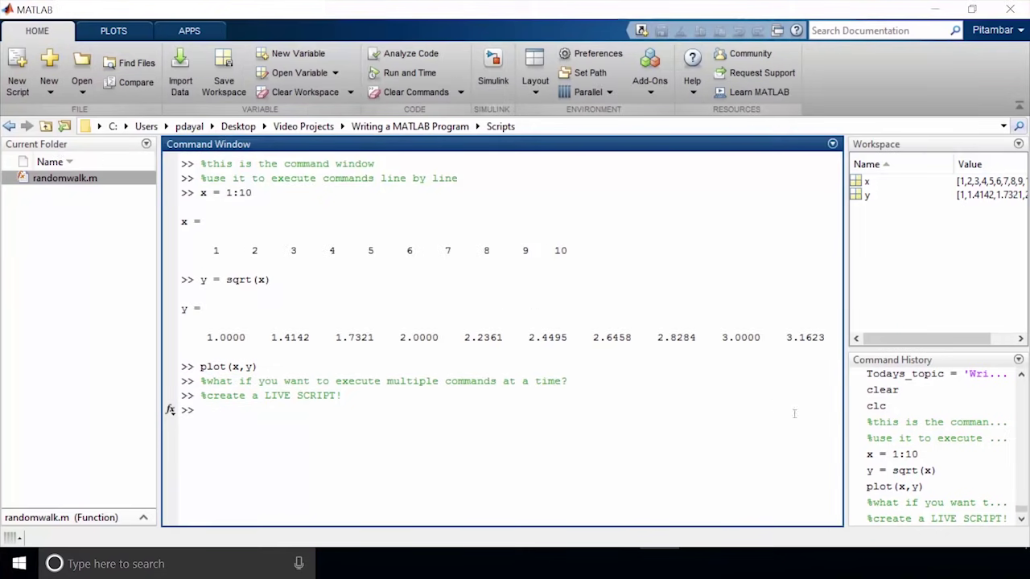
pyautogui.click(895, 454)
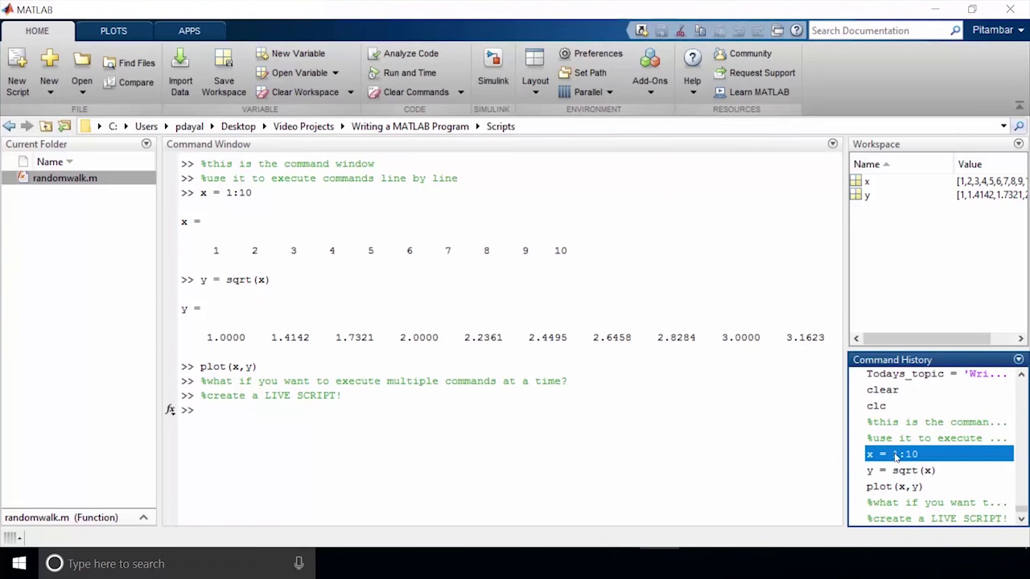
pyautogui.keyDown('shift'); pyautogui.click(898, 486); pyautogui.keyUp('shift')
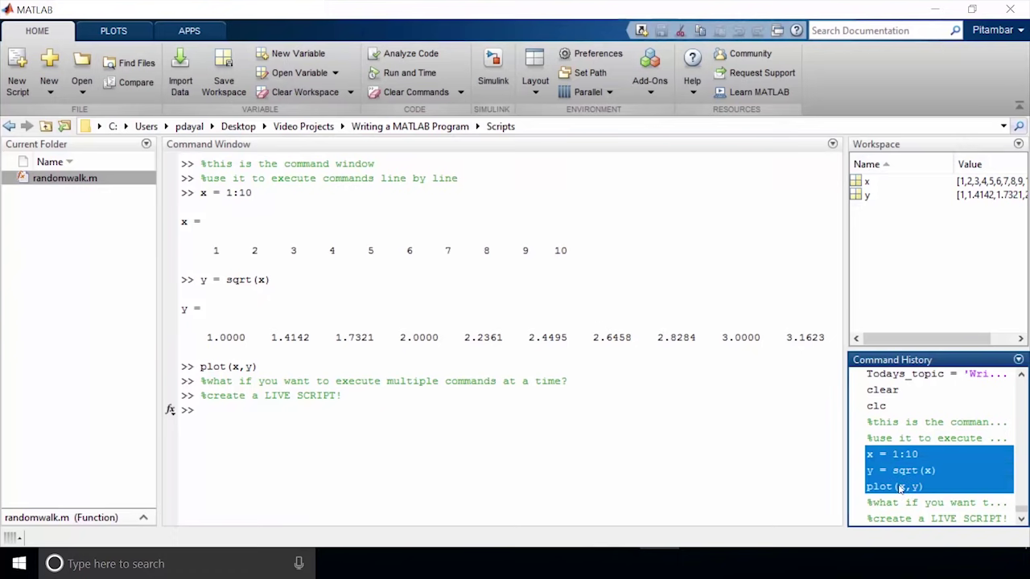
pyautogui.rightClick(888, 460)
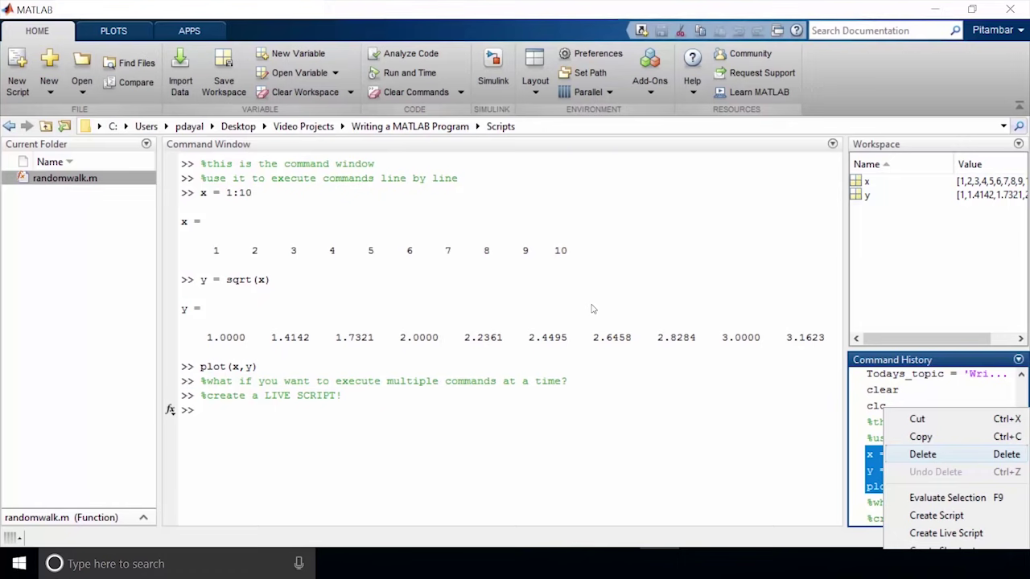
pyautogui.click(935, 533)
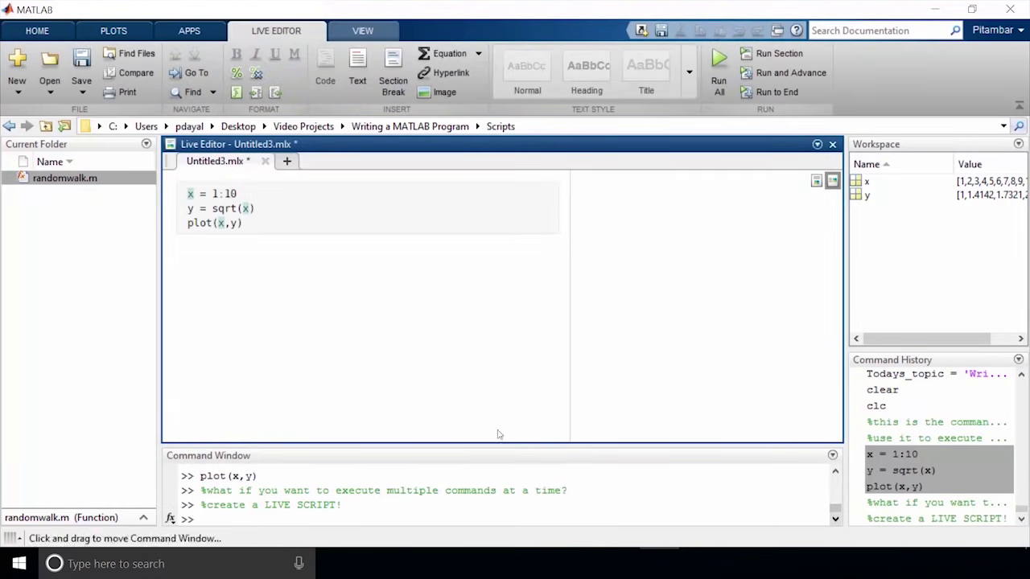
# Step: Add the comment '% yay it worked!' below plot(x,y)
pyautogui.click(278, 226)
pyautogui.press('Return')
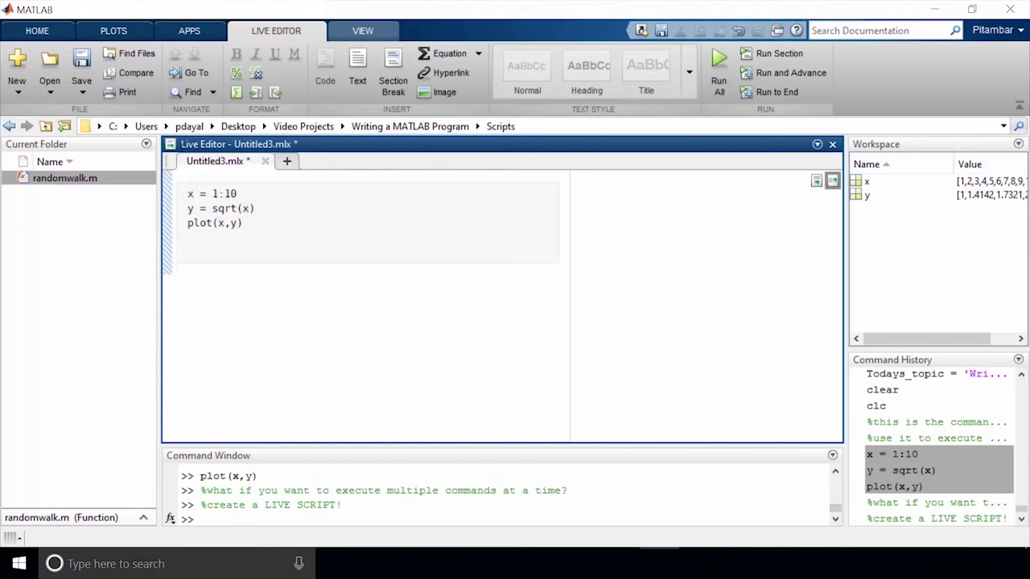
pyautogui.write('% yay it worke')
pyautogui.write('d!')
# Step: Save the script as AwesomeMATLABProgram.mlx and run the whole script
pyautogui.click(81, 91)
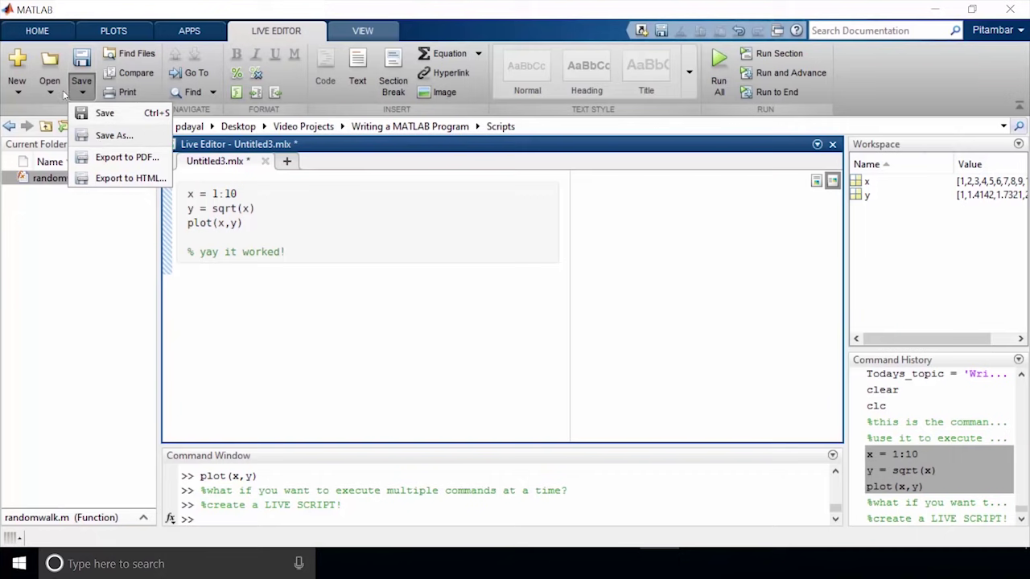
pyautogui.press('Down')
pyautogui.press('Down')
pyautogui.press('Return')
pyautogui.write('AwesomeMATLA')
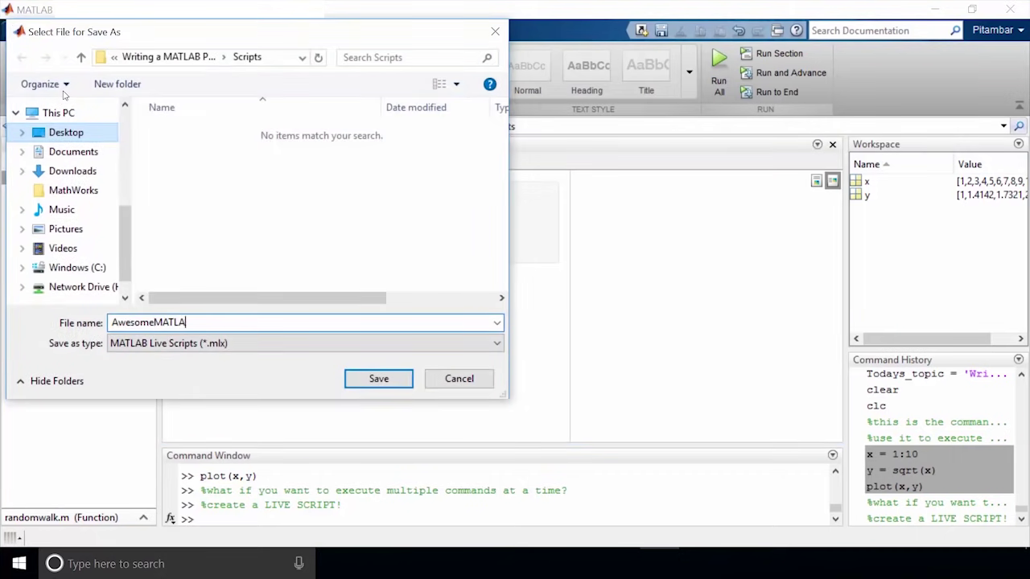
pyautogui.write('BProgram')
pyautogui.press('Return')
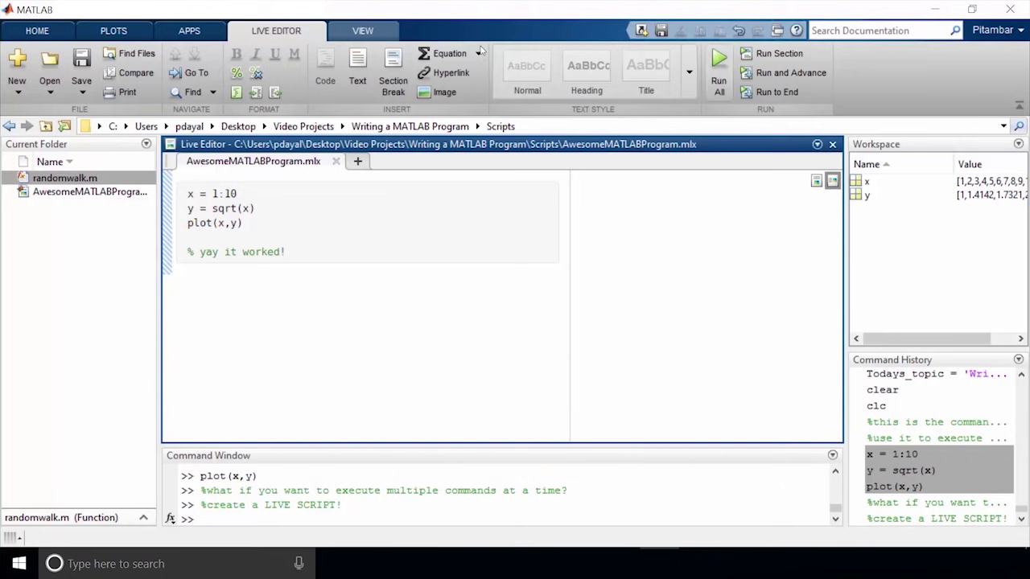
pyautogui.press('F5')
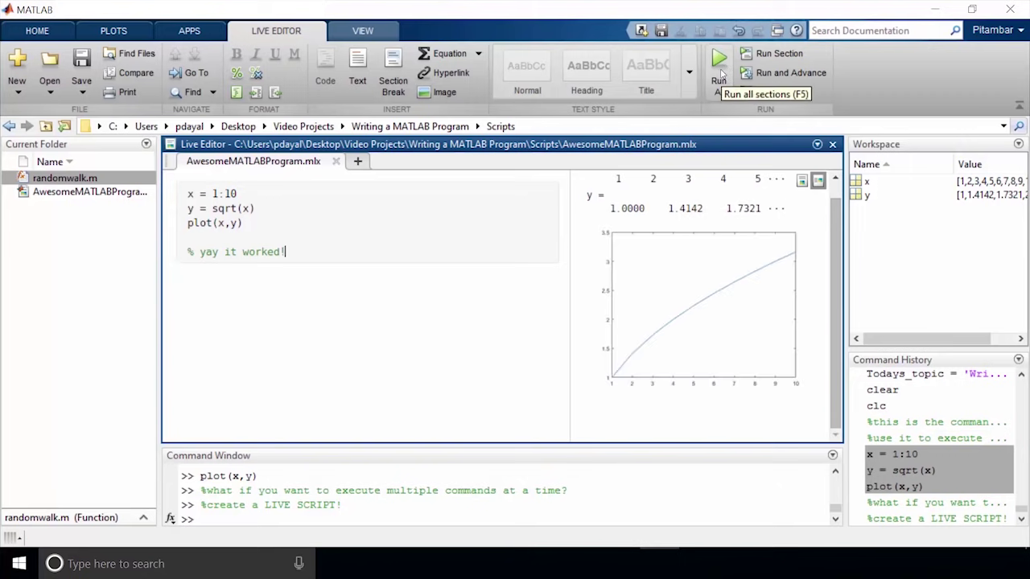
pyautogui.hotkey('ctrl', 's')
pyautogui.click(883, 186)
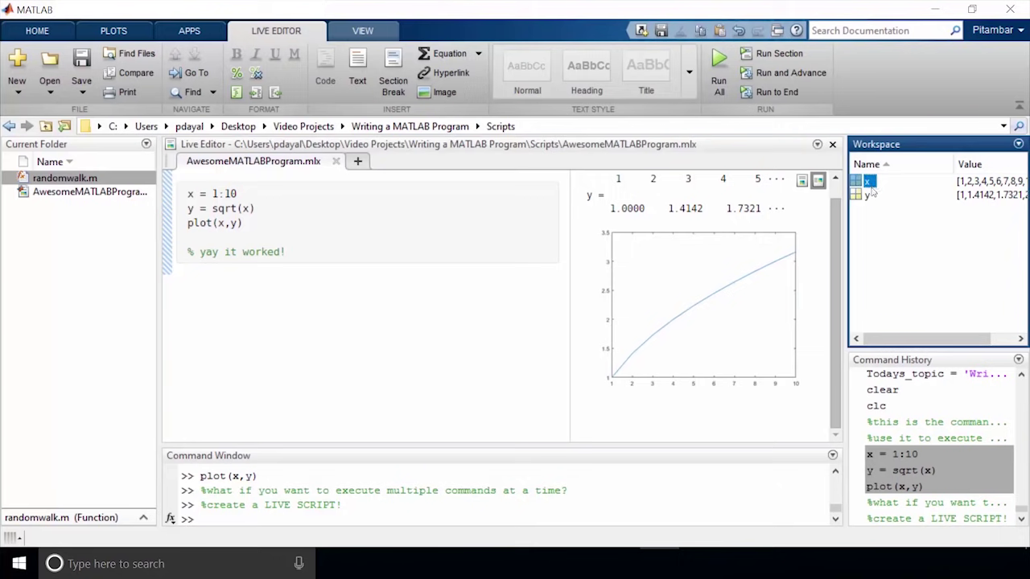
pyautogui.click(868, 195)
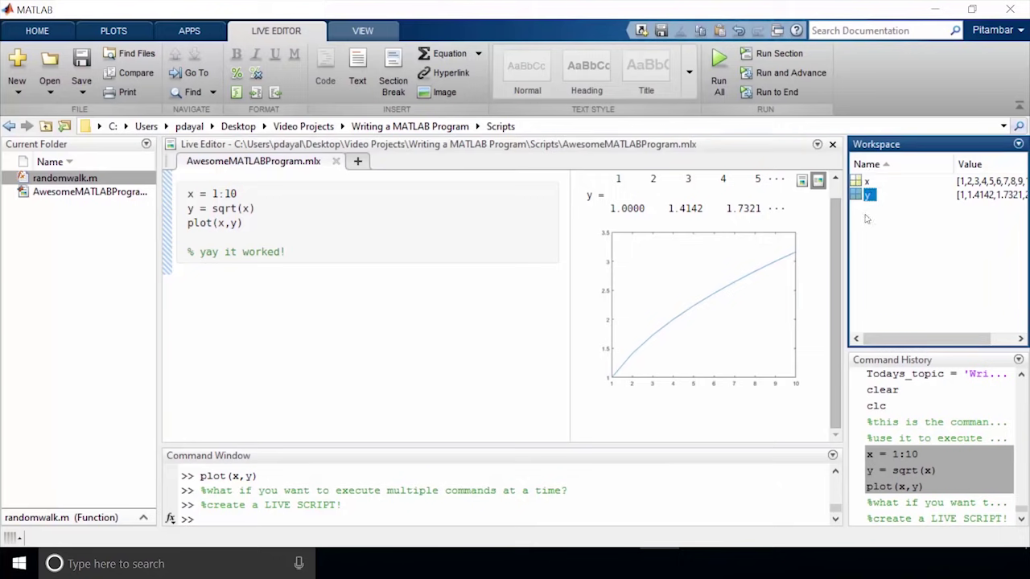
pyautogui.click(671, 256)
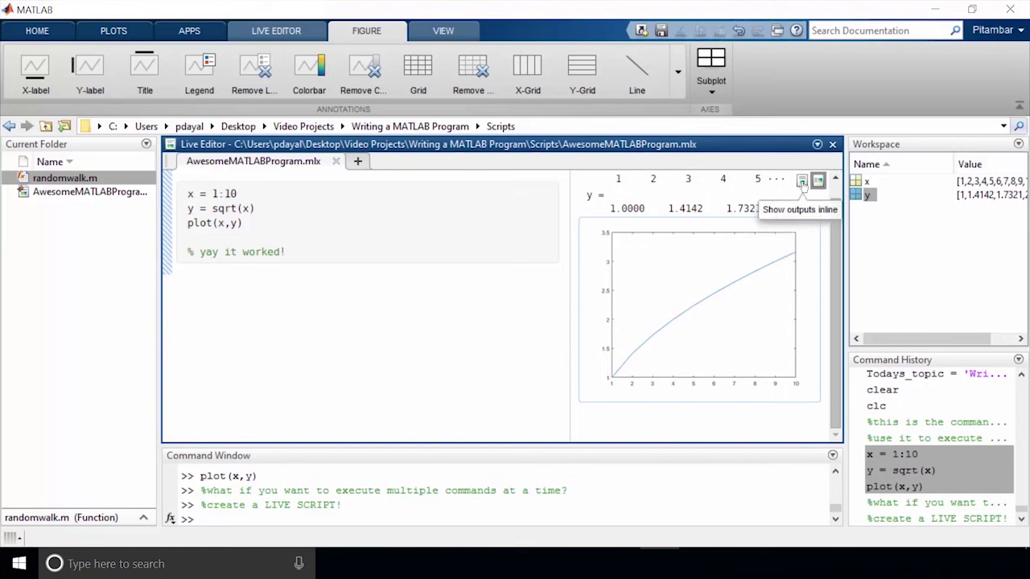
pyautogui.click(802, 183)
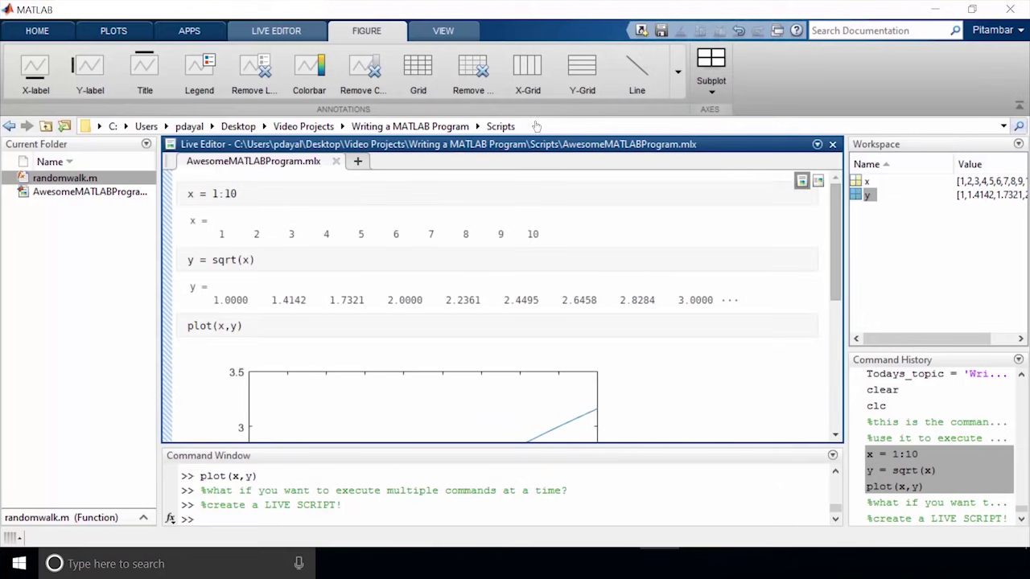
pyautogui.moveTo(836, 211)
pyautogui.mouseDown()
pyautogui.moveTo(841, 328)
pyautogui.moveTo(837, 210)
pyautogui.mouseUp()
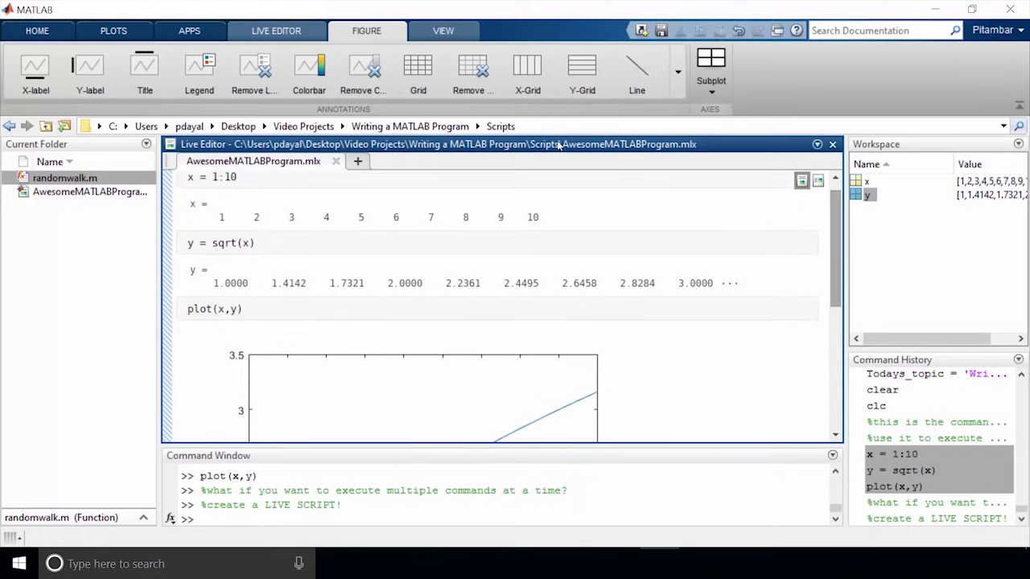
pyautogui.click(817, 180)
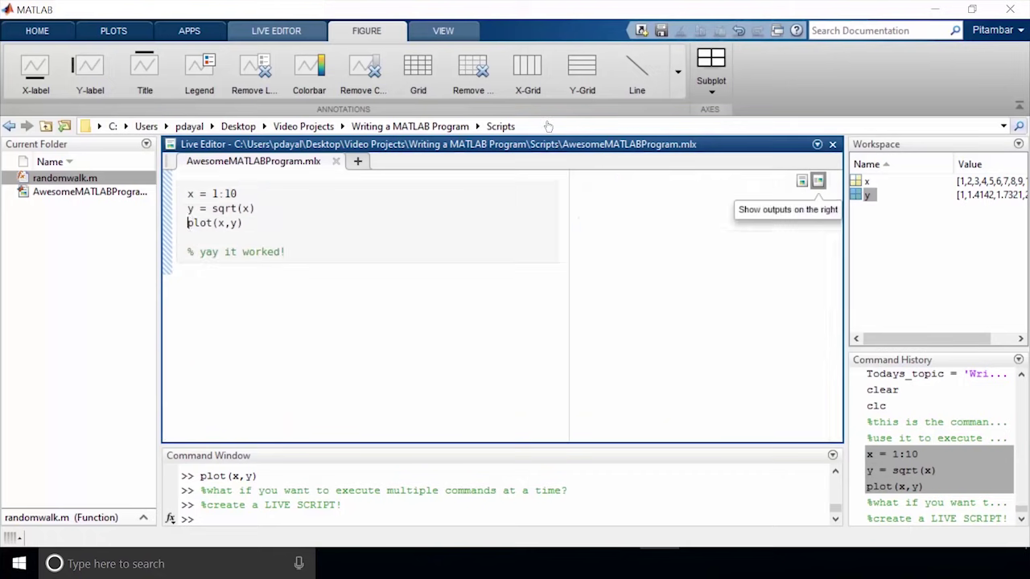
# Step: Add top comments on writing comments: Step 1 type percent sign, Step 2 start typing, Step 3 Profit
pyautogui.click(187, 194)
pyautogui.press('Return')
pyautogui.press('Return')
pyautogui.press('Up')
pyautogui.press('Up')
pyautogui.write('%')
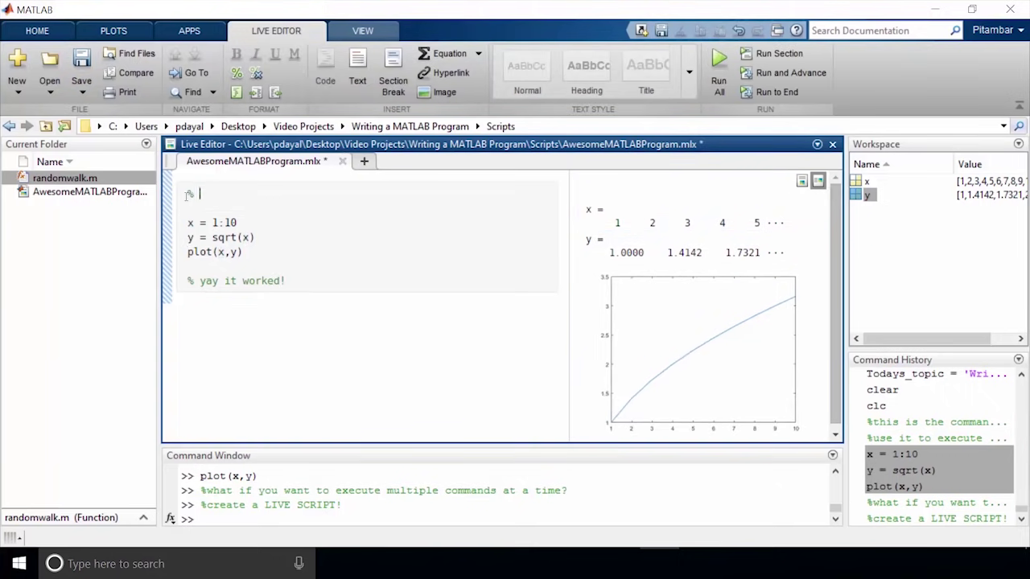
pyautogui.write(" You've already seen me add comments")
pyautogui.press('Return')
pyautogui.write("% but here's how to formal")
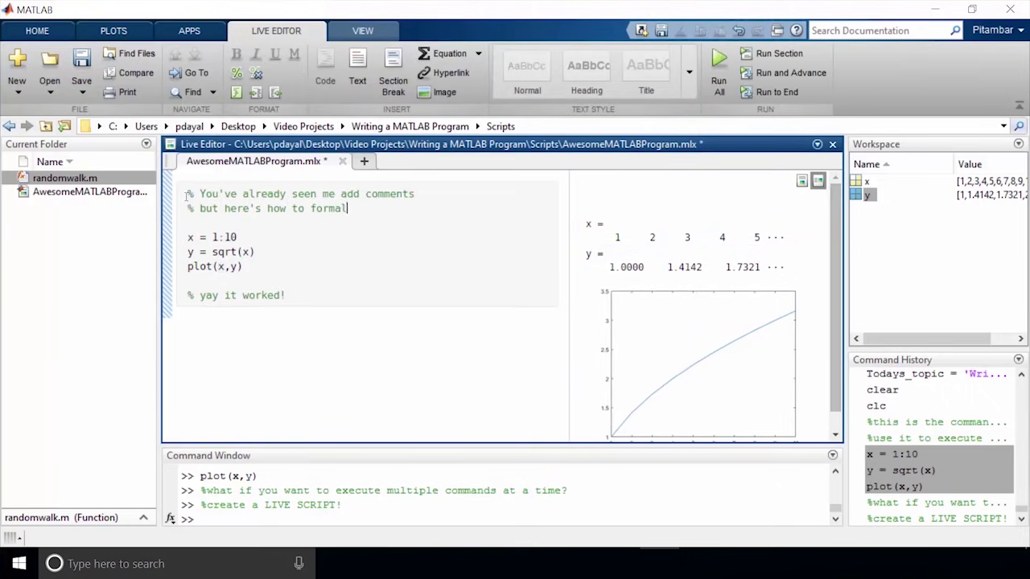
pyautogui.write('ly do it')
pyautogui.press('Return')
pyautogui.press('Return')
pyautogui.write('% Step ')
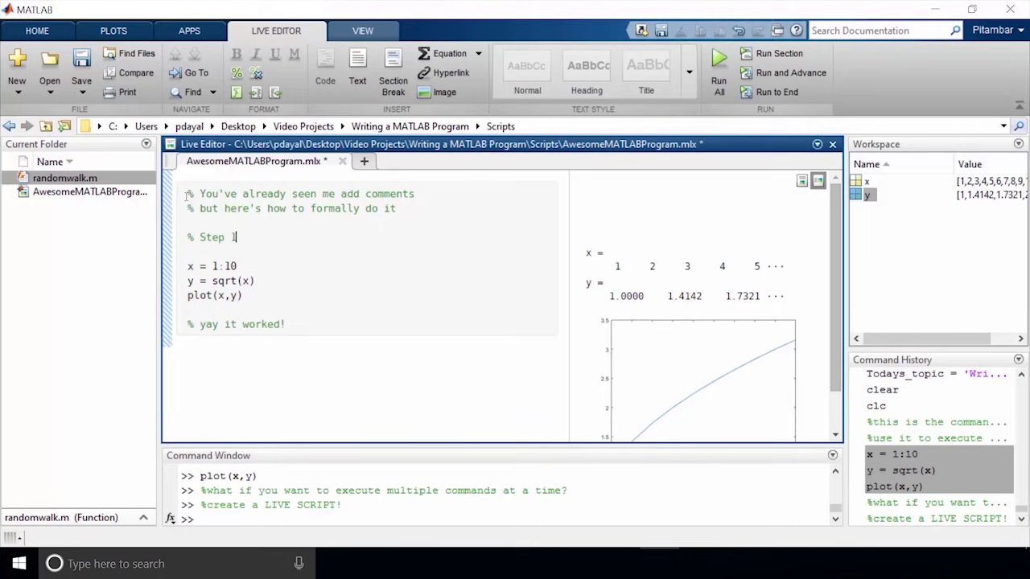
pyautogui.write('1 - type percent sign')
pyautogui.press('Return')
pyautogui.write('% Step 2 ')
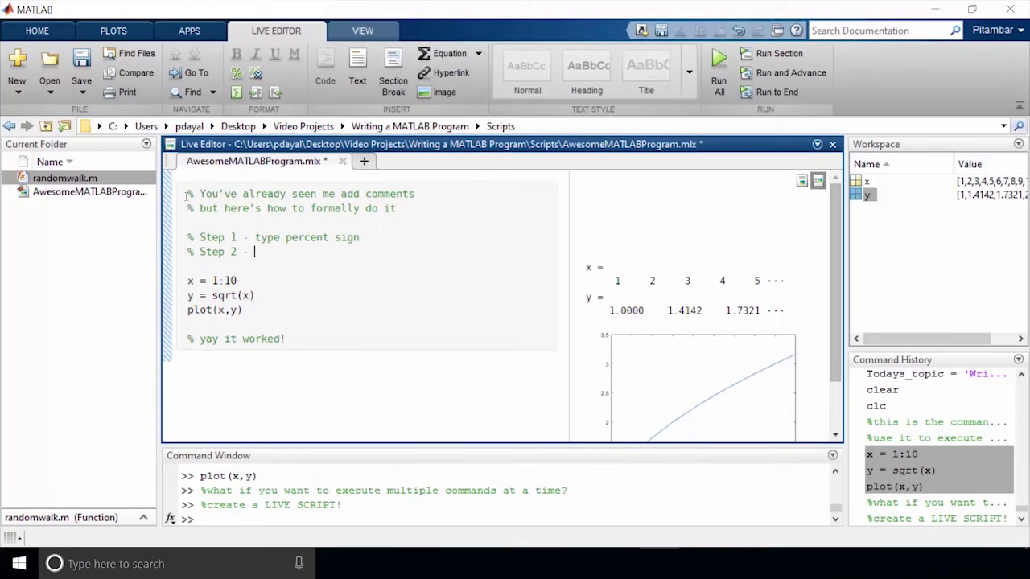
pyautogui.write('- start typing comment')
# Step: Below the code, add comments about organizing code into sections, then type '%% New Section!'
pyautogui.press('Return')
pyautogui.write('% Step 3 - Pr')
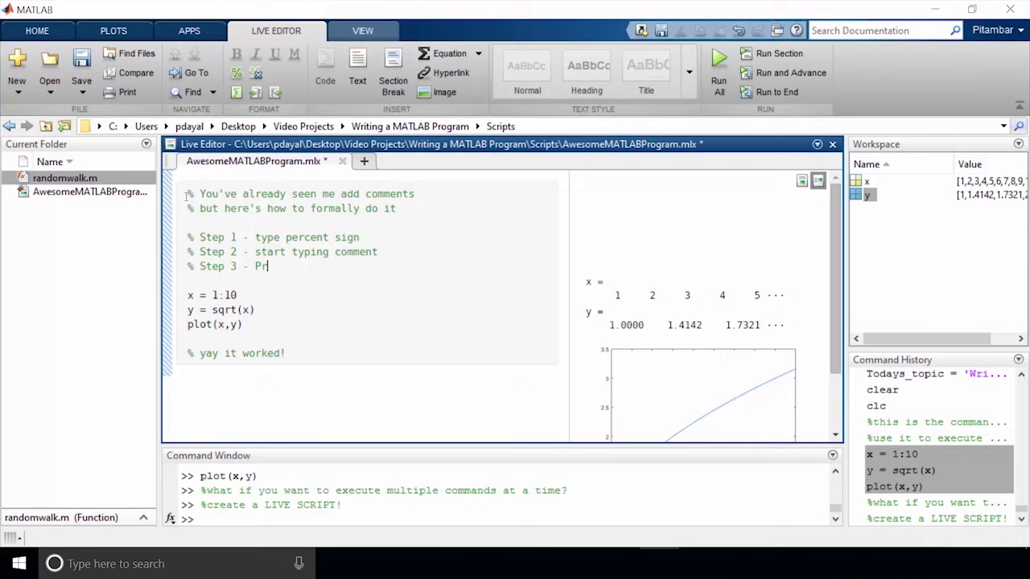
pyautogui.write('ofit')
pyautogui.hotkey('ctrl', 'End')
pyautogui.press('Return')
pyautogui.press('Return')
pyautogui.press('Return')
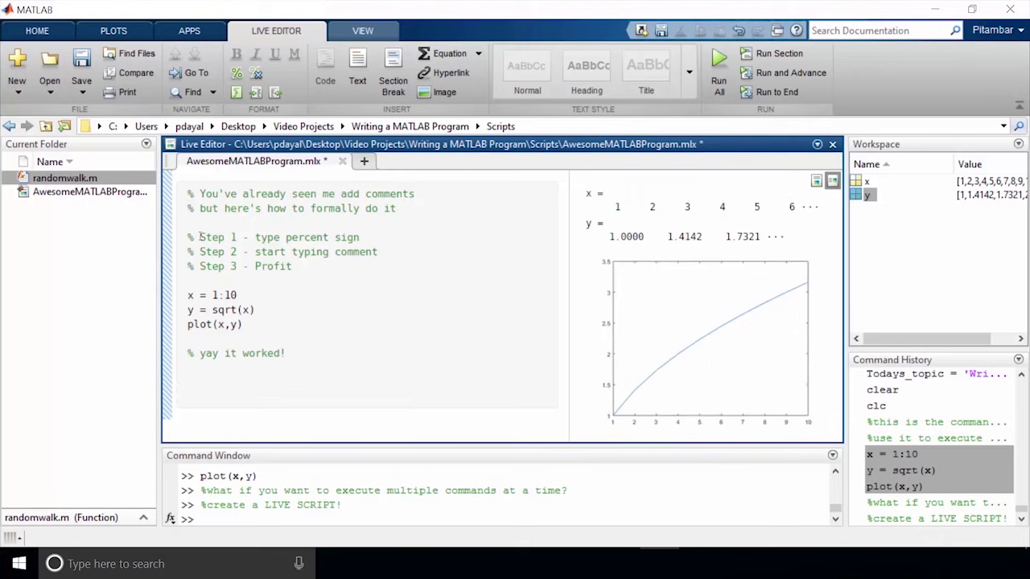
pyautogui.write('% You can also orga')
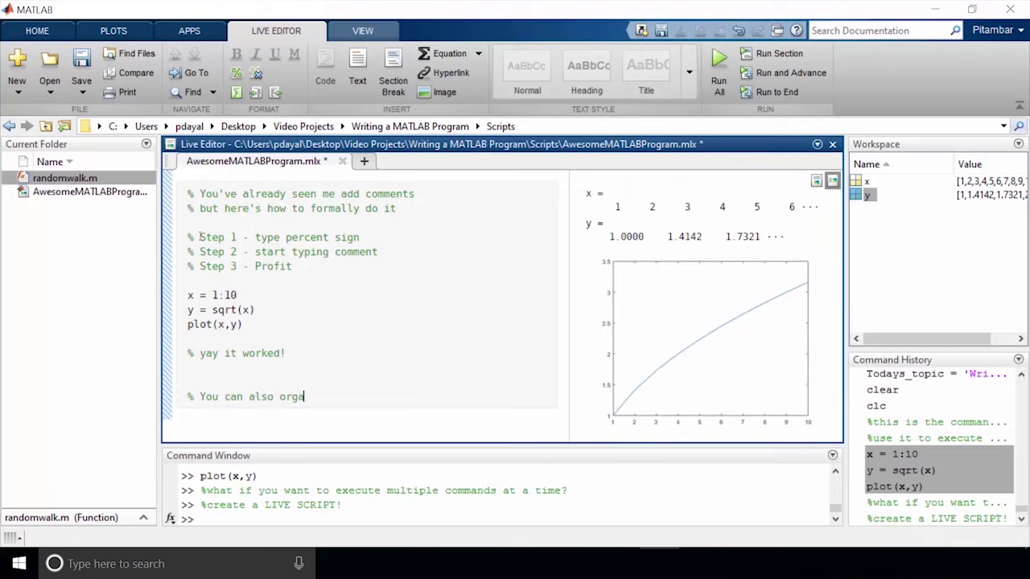
pyautogui.write('nize your code with sec')
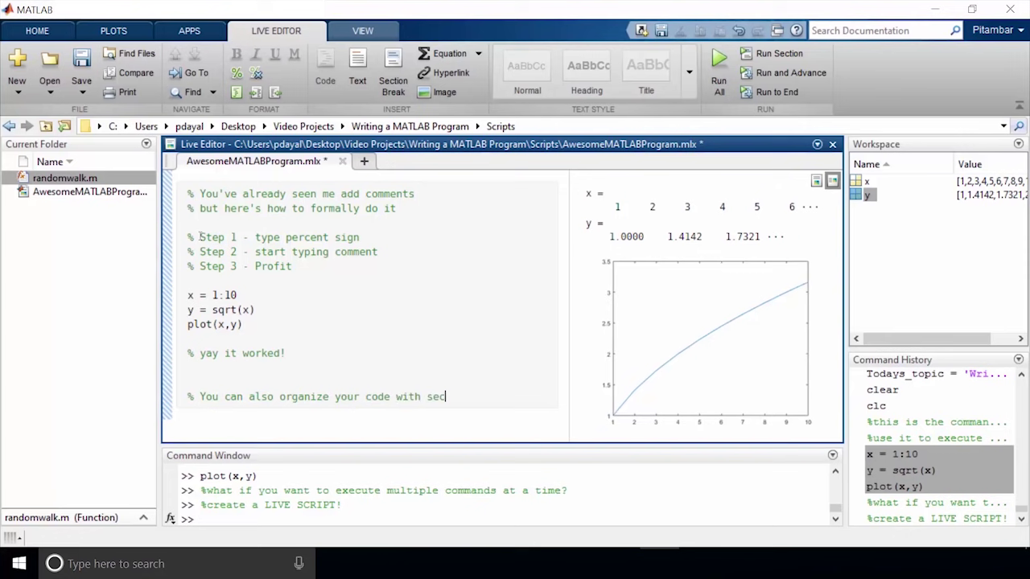
pyautogui.write('tions')
pyautogui.press('Return')
pyautogui.write('%')
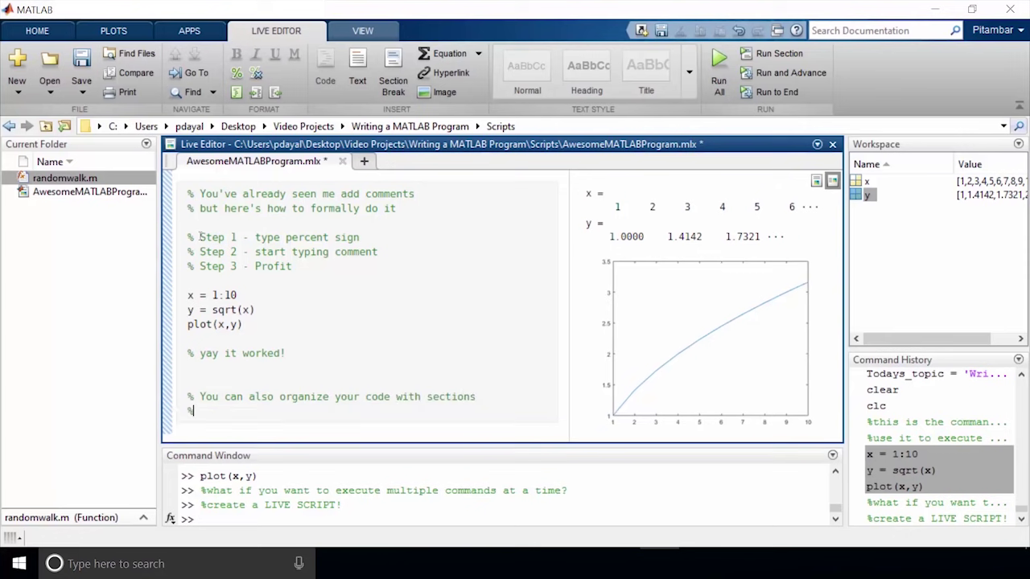
pyautogui.write(' MATLAB ')
pyautogui.write('lets')
pyautogui.write(' you run code section ')
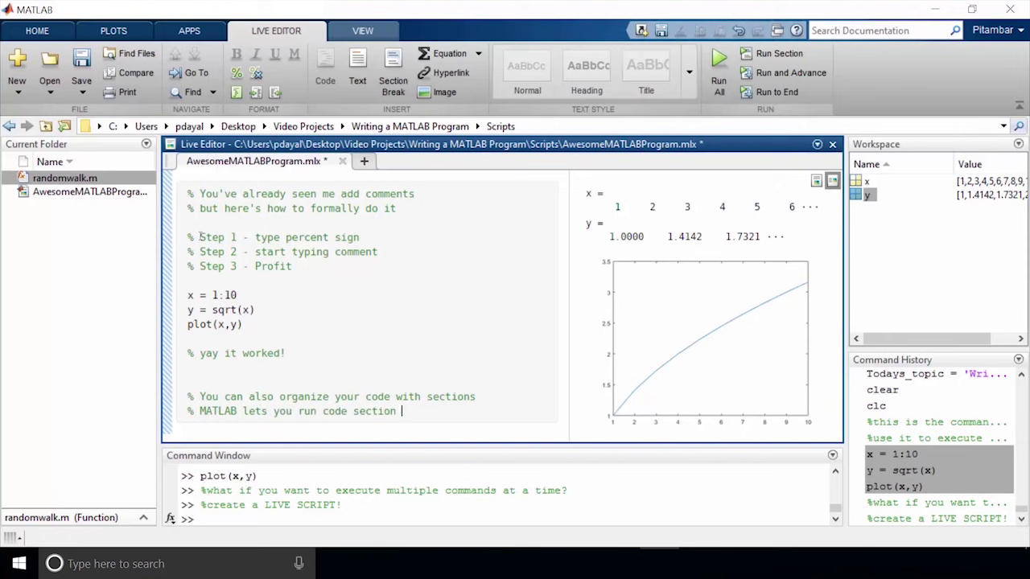
pyautogui.write('by section')
pyautogui.press('Return')
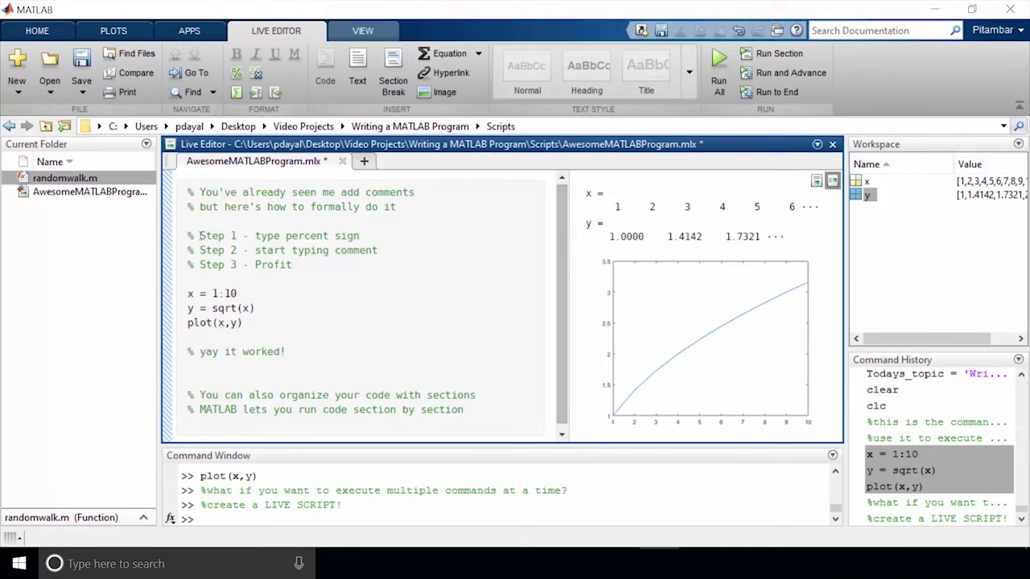
pyautogui.write('%%%')
pyautogui.press('BackSpace')
pyautogui.press('BackSpace')
pyautogui.press('BackSpace')
pyautogui.write("Here's how you add a secti")
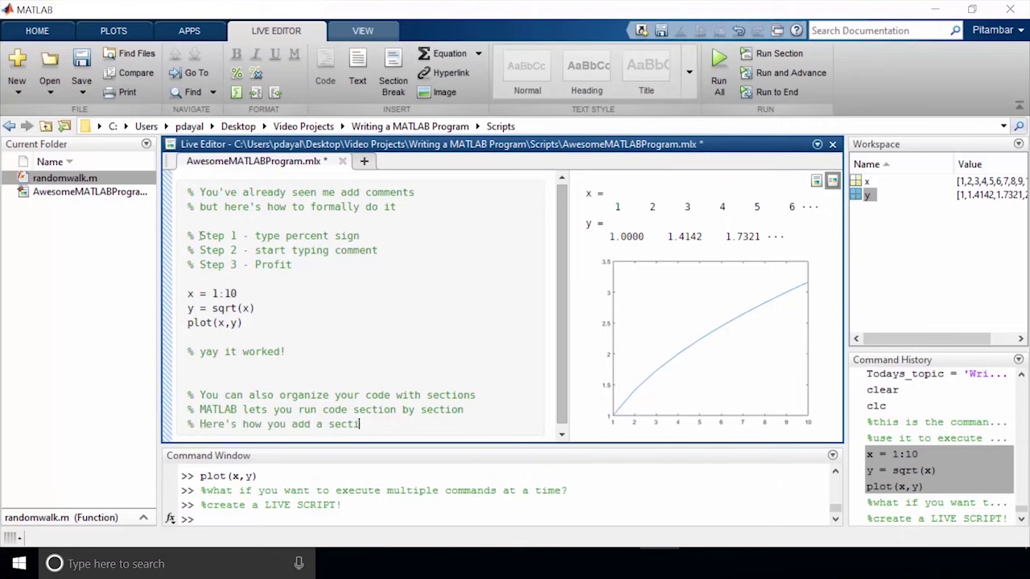
pyautogui.write('on')
pyautogui.press('Return')
pyautogui.write('%% ')
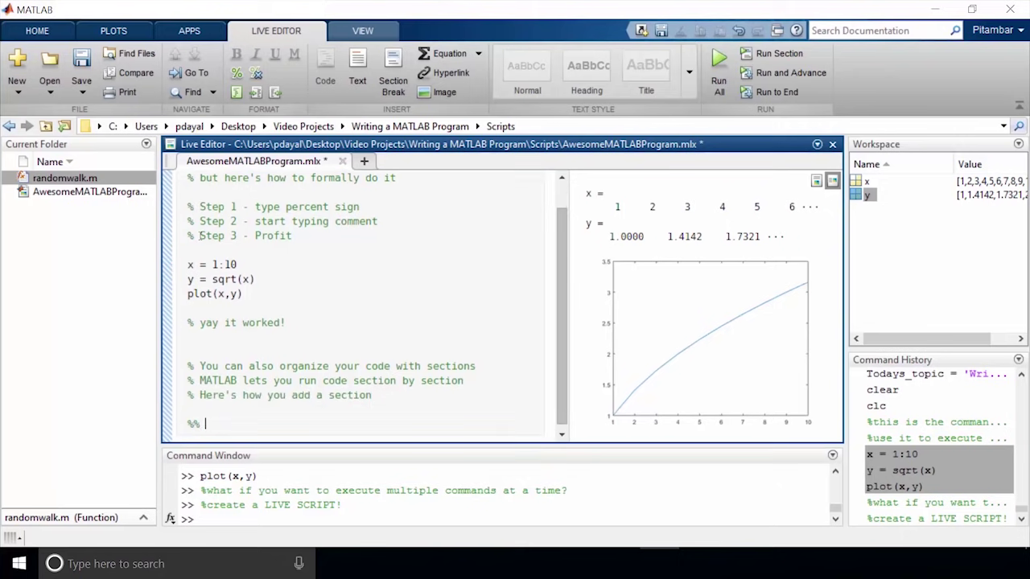
pyautogui.write('New Section!')
# Step: Make 'New Section!' a heading with the comment '% two percent signs and a space! Easy as 3.14 (pi)'
pyautogui.press('Return')
pyautogui.write('% t')
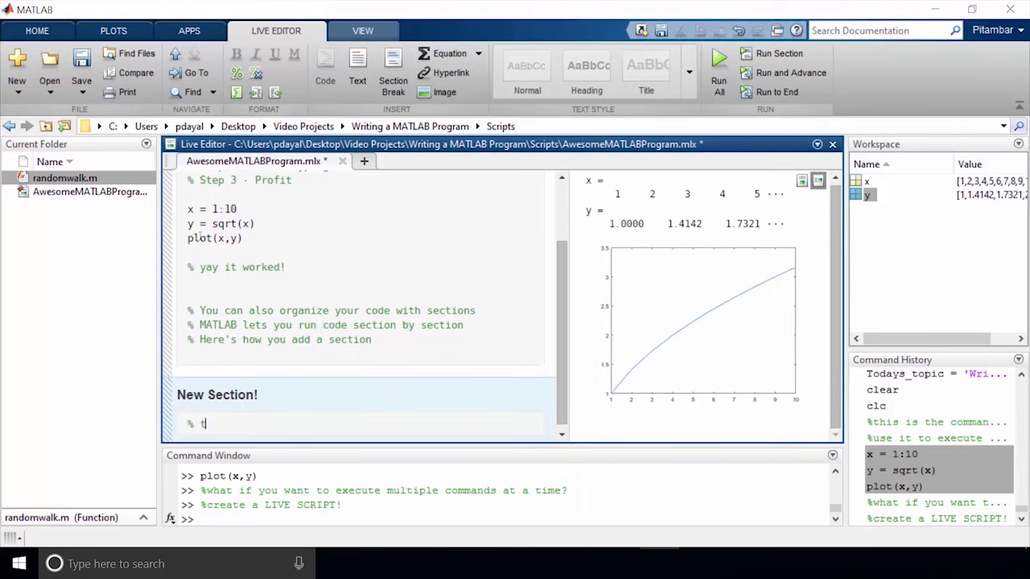
pyautogui.write('wo percent signs and ')
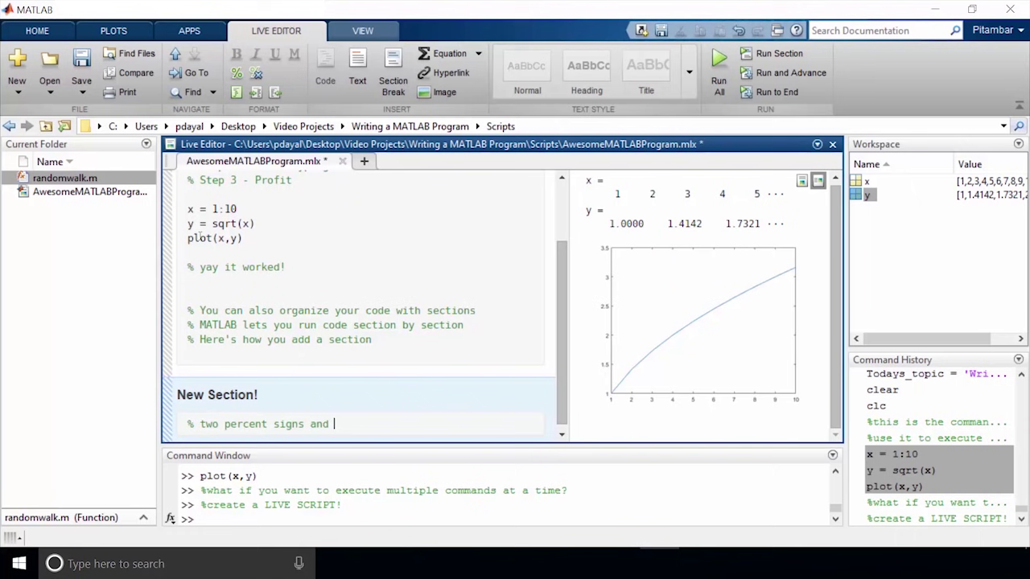
pyautogui.write('a space! Eas')
pyautogui.write('y as 3.14 ')
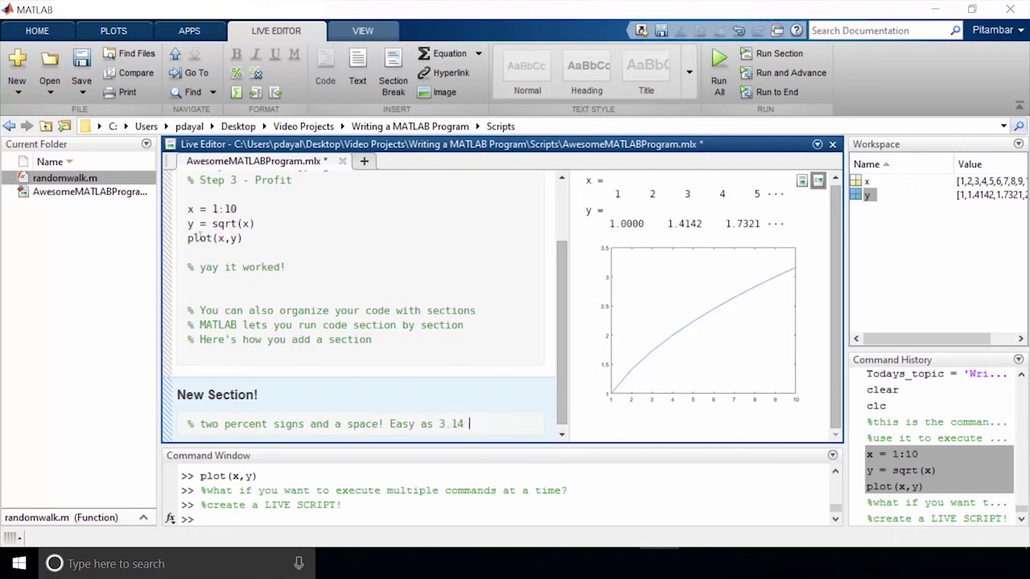
pyautogui.write('(pi)')
pyautogui.press('Return')
pyautogui.press('Return')
pyautogui.press('Return')
# Step: Enter x = 1:100;, y = 101:200; and plot(x,y,'r') in the new section
pyautogui.write('x')
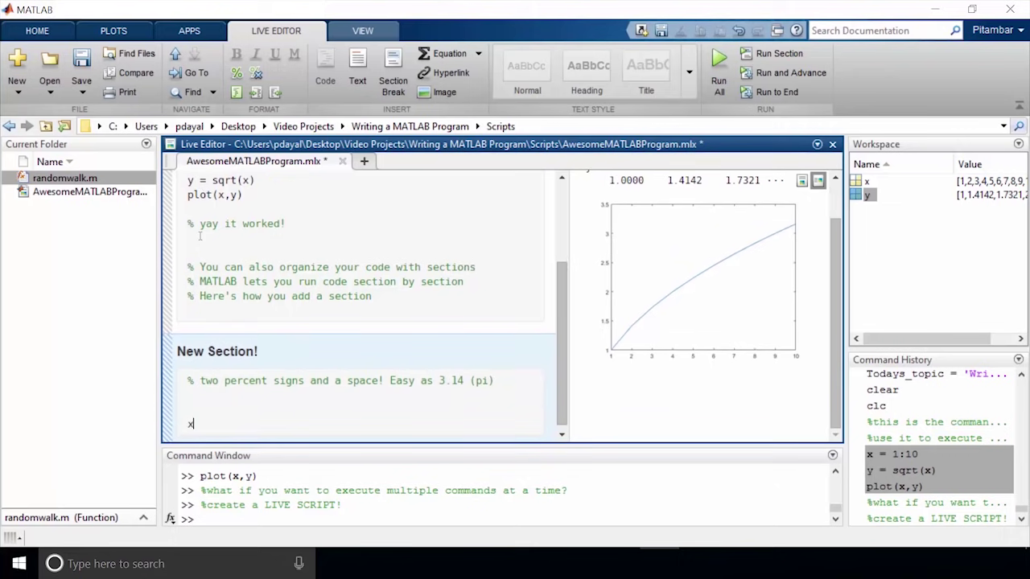
pyautogui.write(' = 1:100')
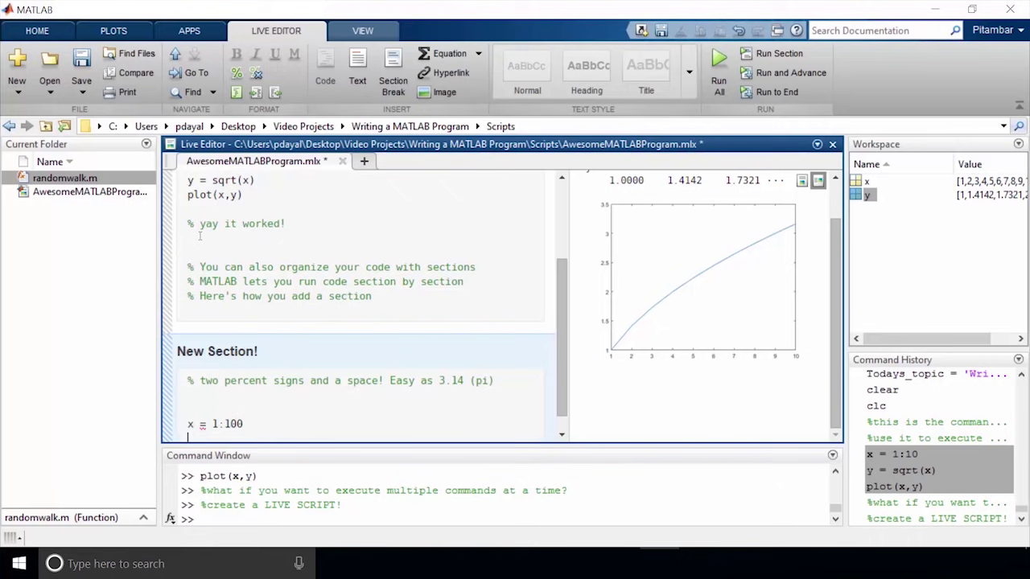
pyautogui.press('Return')
pyautogui.write('y = ')
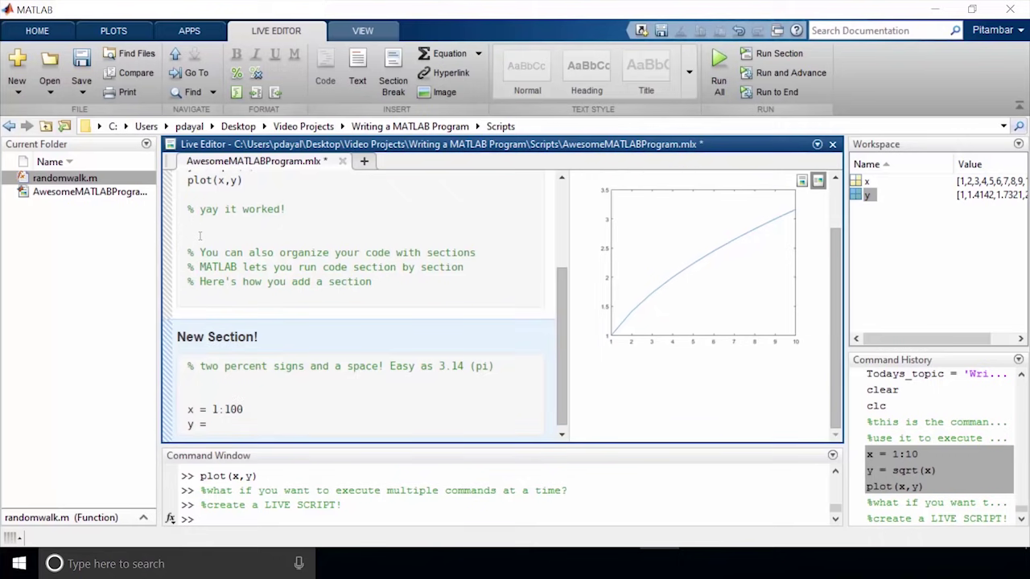
pyautogui.write('101:200')
pyautogui.press('Return')
pyautogui.write('plot(x')
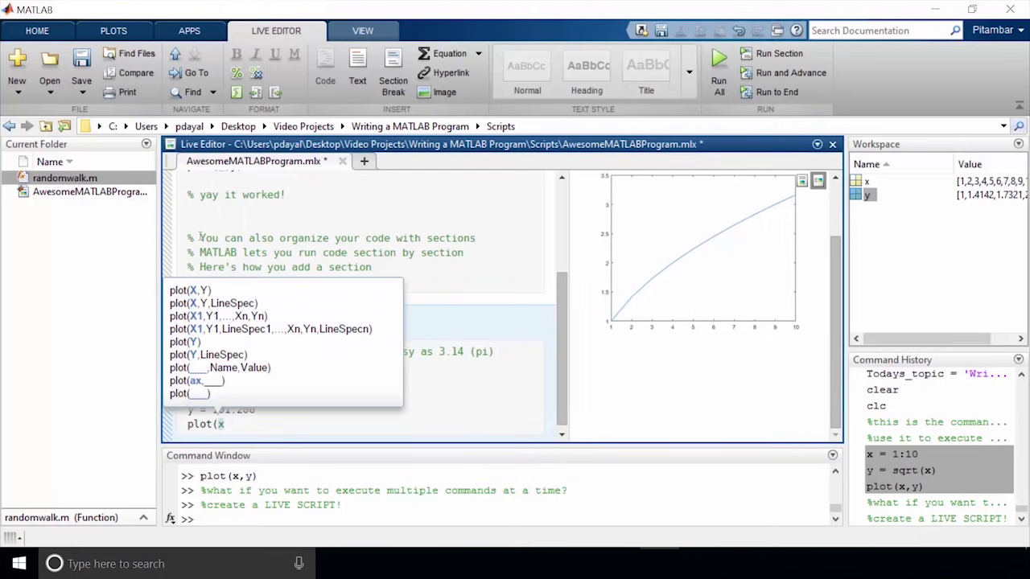
pyautogui.write(",y,'r'")
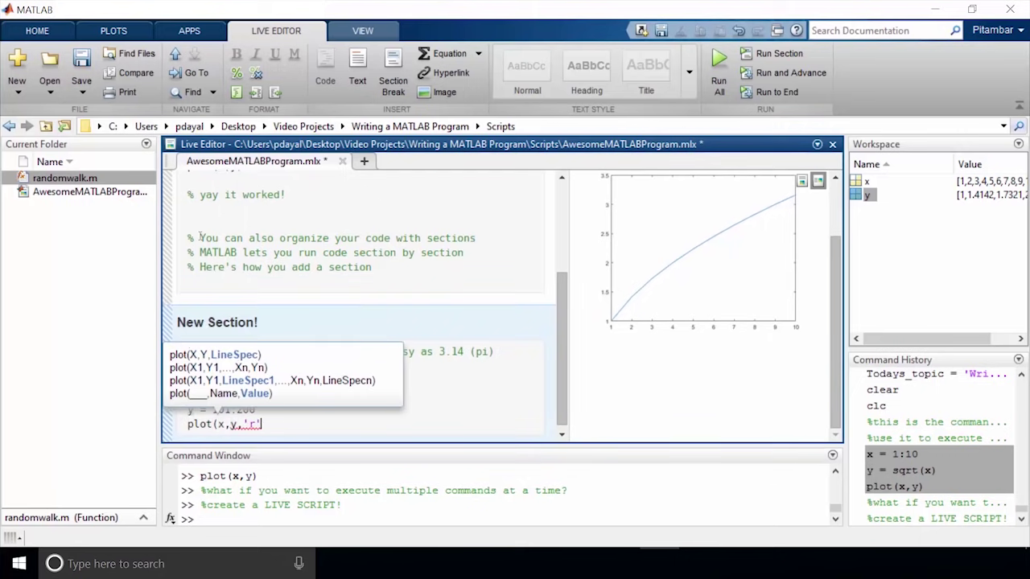
pyautogui.write(')')
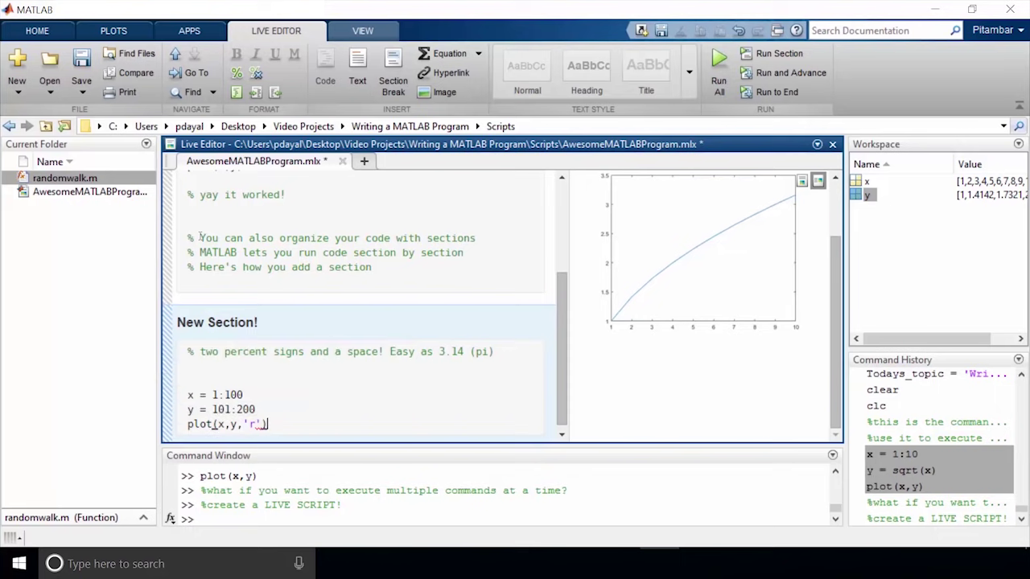
pyautogui.write(';')
pyautogui.press('Up')
pyautogui.write(';')
pyautogui.press('Up')
pyautogui.press('Up')
pyautogui.press('Up')
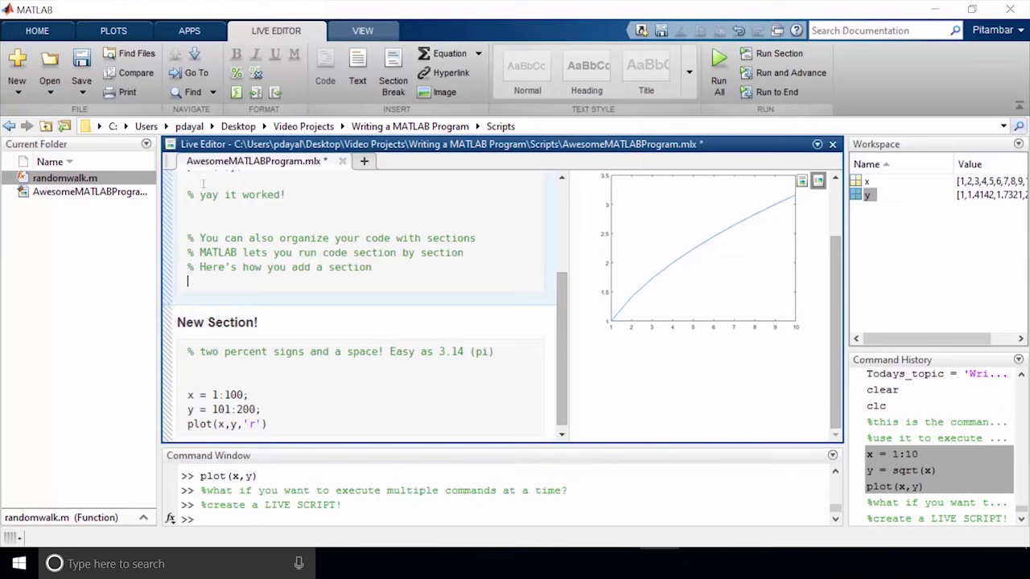
# Step: Run only the New Section to draw the red line plot, then return to its plot line
pyautogui.click(318, 353)
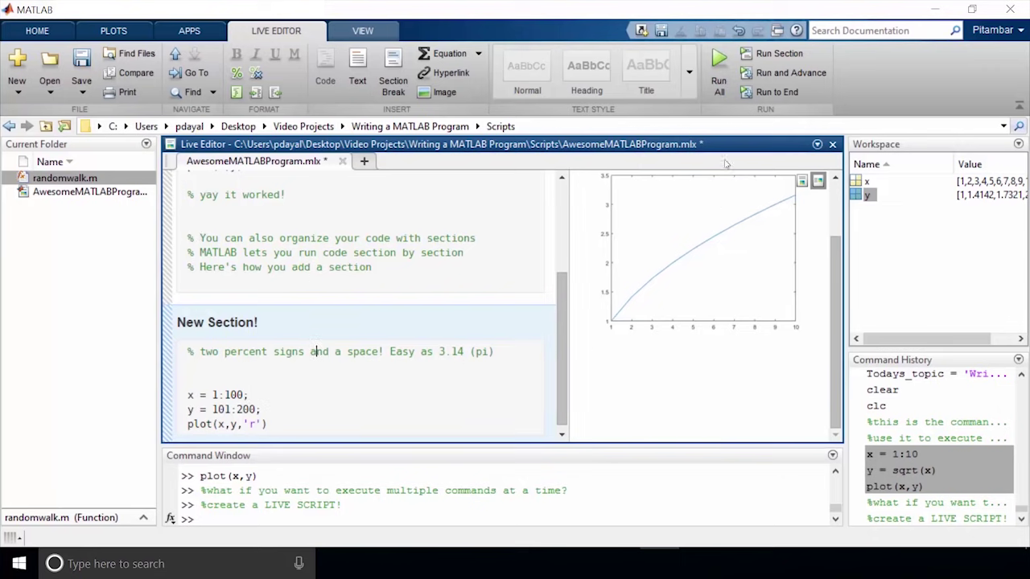
pyautogui.hotkey('ctrl', 'Return')
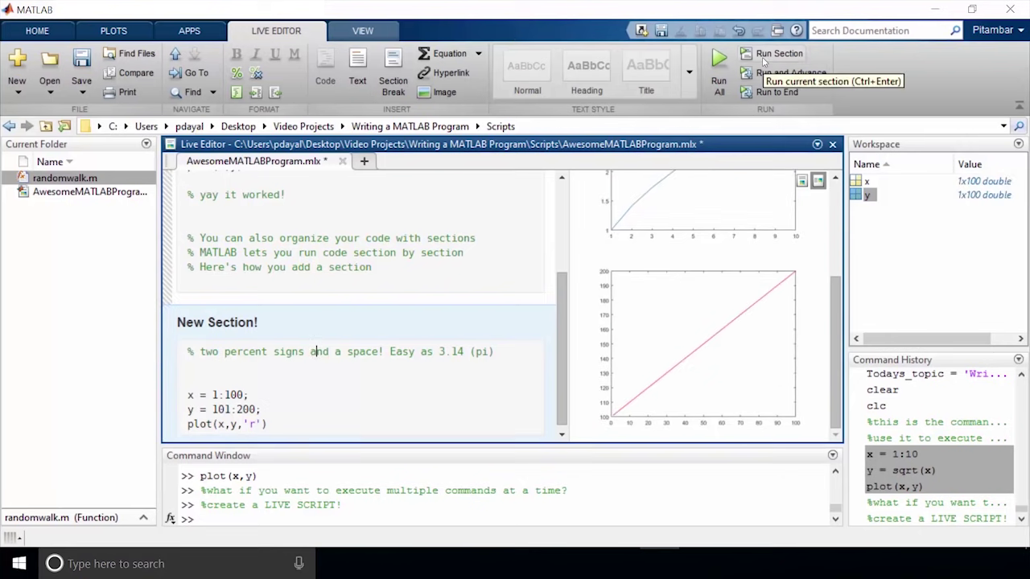
pyautogui.click(220, 424)
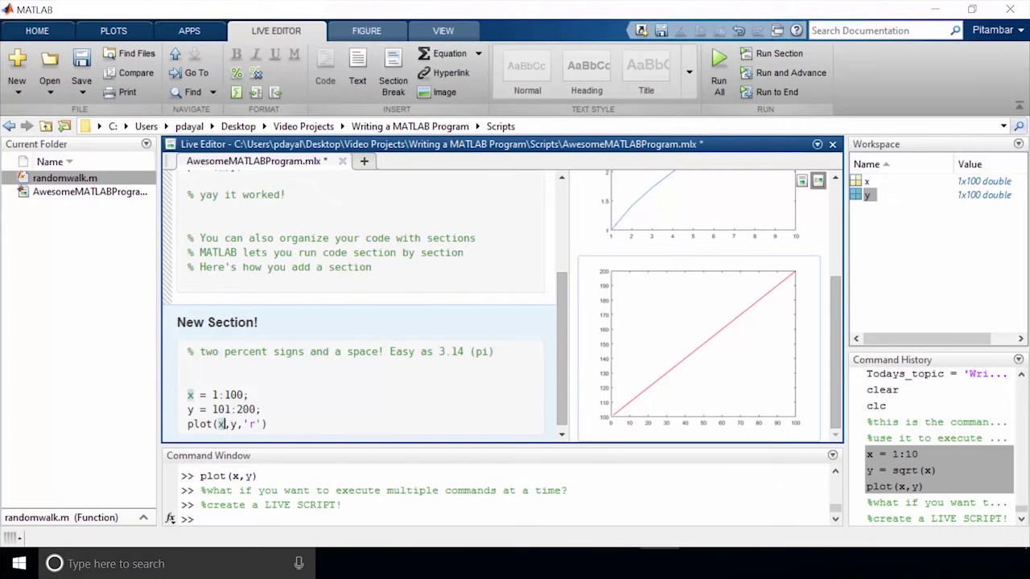
pyautogui.scroll(4, 259, 393)
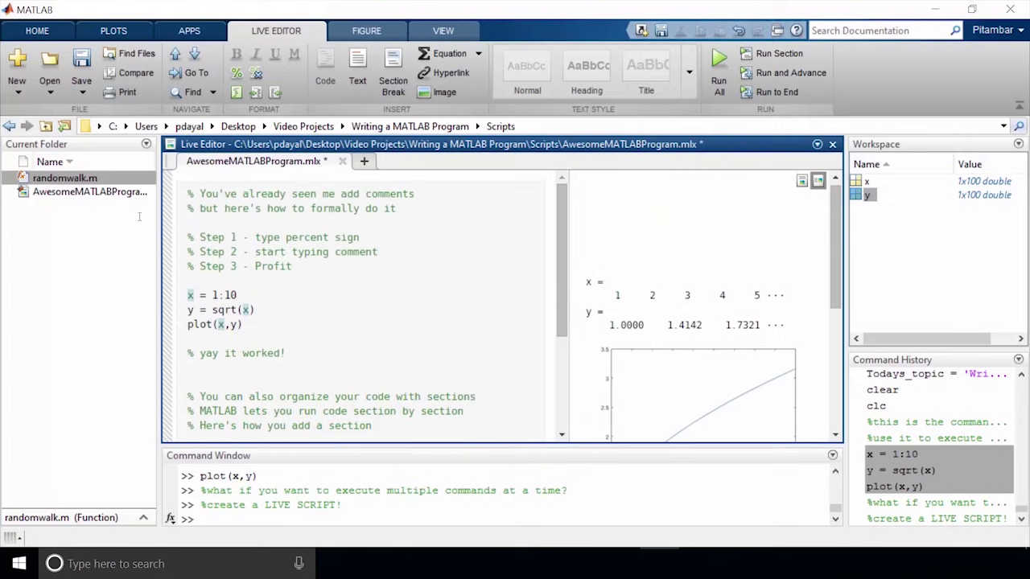
pyautogui.click(211, 324)
pyautogui.scroll(-4, 217, 362)
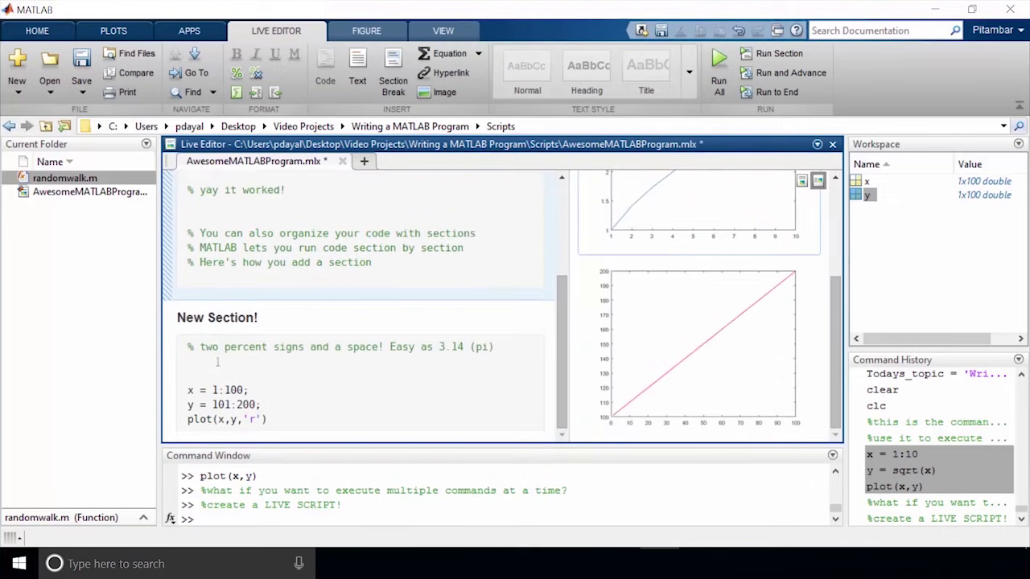
pyautogui.click(211, 418)
pyautogui.click(283, 425)
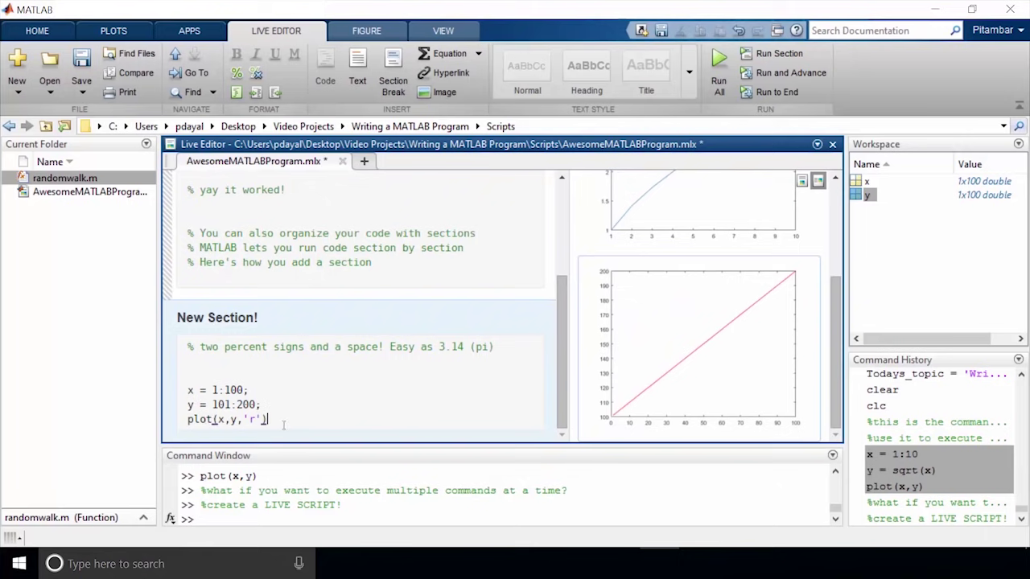
# Step: Add the comment about using indexing to take a subset of a vector or matrix, then run all
pyautogui.press('Return')
pyautogui.press('Return')
pyautogui.write('% ')
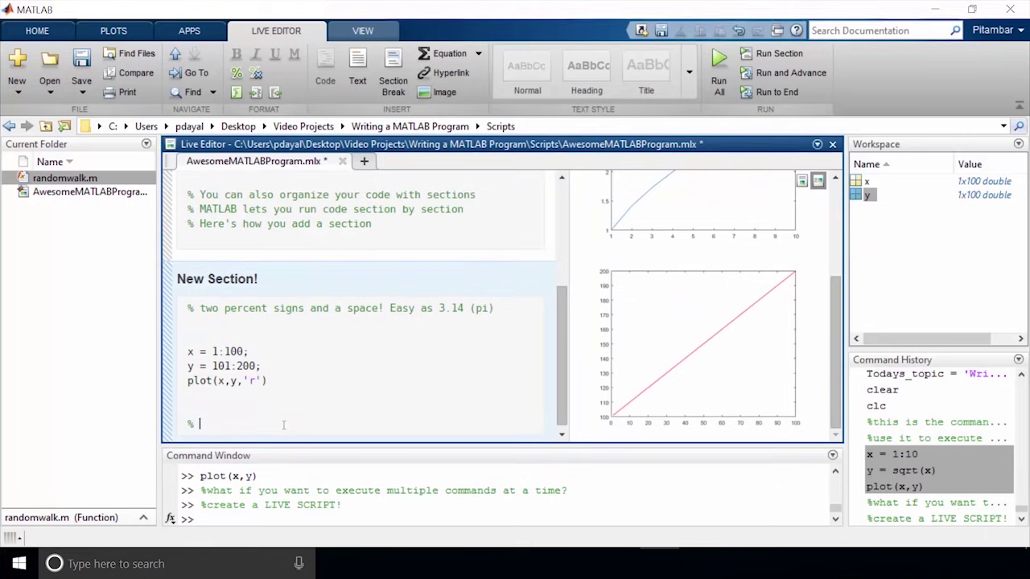
pyautogui.write('Okay ')
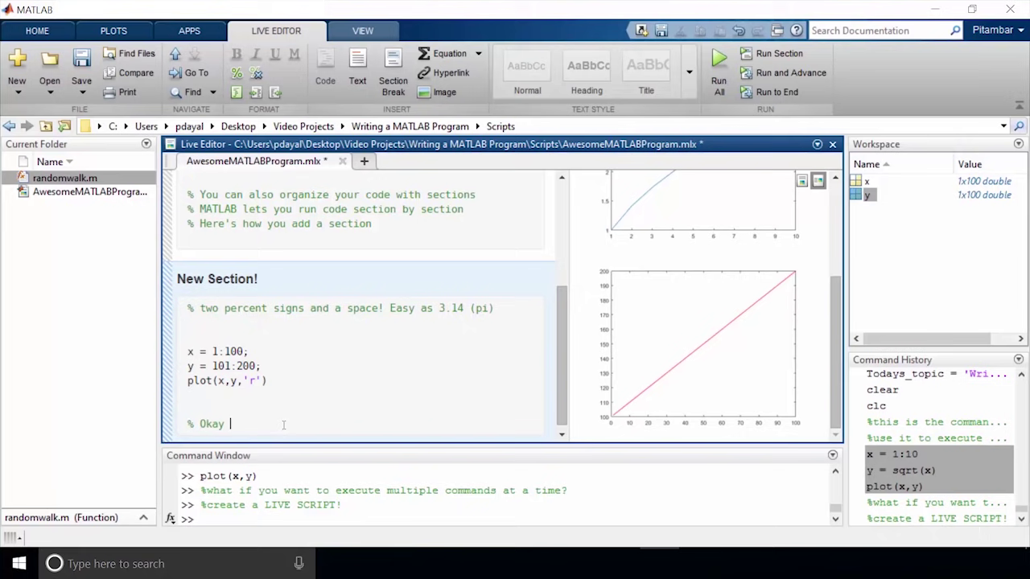
pyautogui.write("let's switch gears")
pyautogui.write('FADE TO BLACK ')
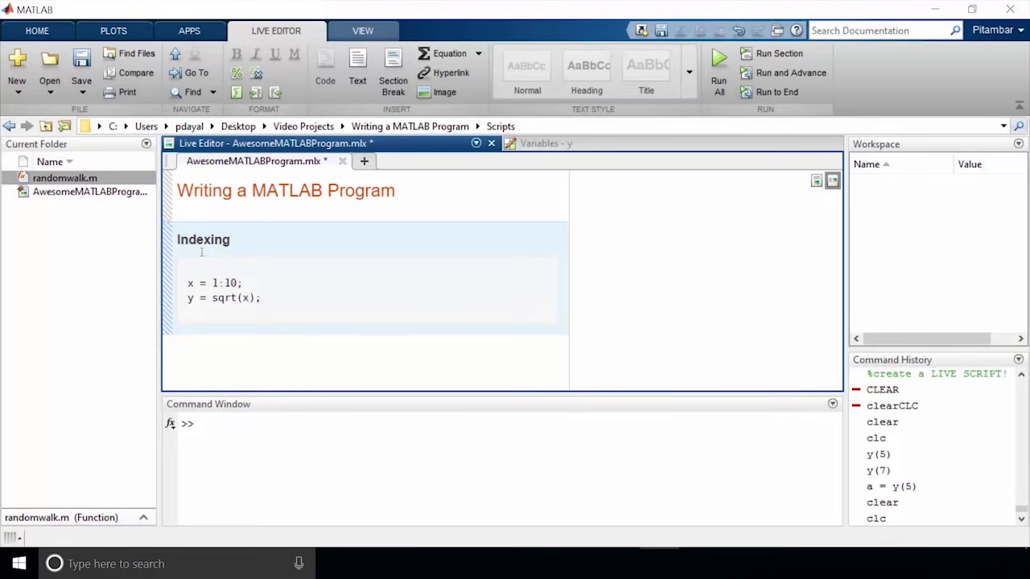
pyautogui.write('% use indexing to t')
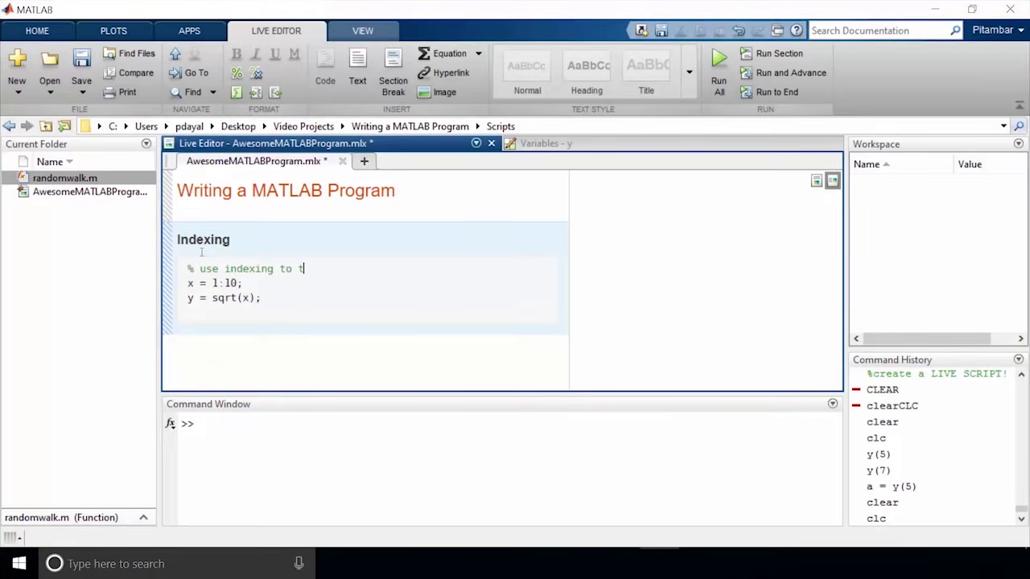
pyautogui.write('ake a subset of a vector or')
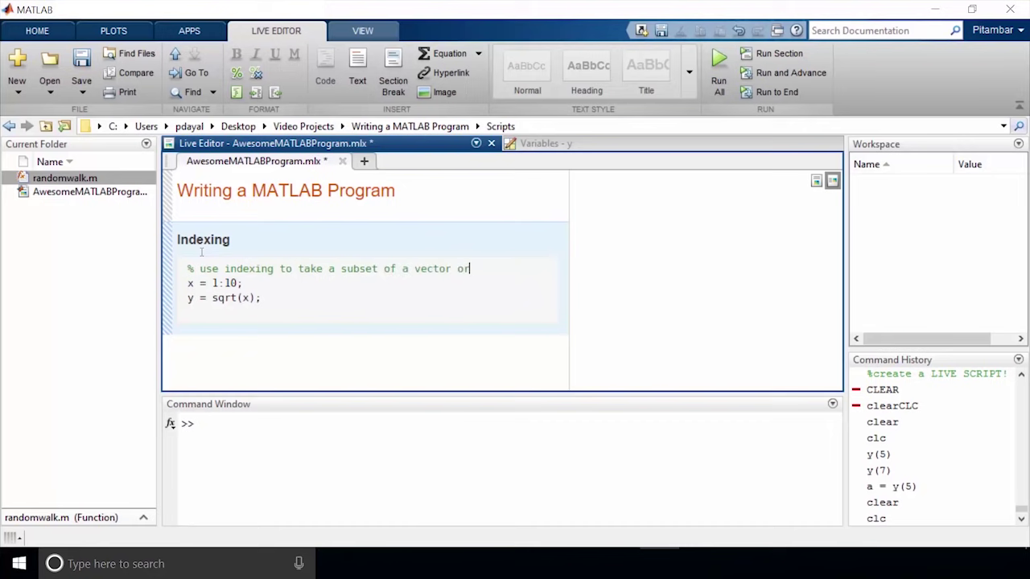
pyautogui.write(' matrix')
pyautogui.press('Return')
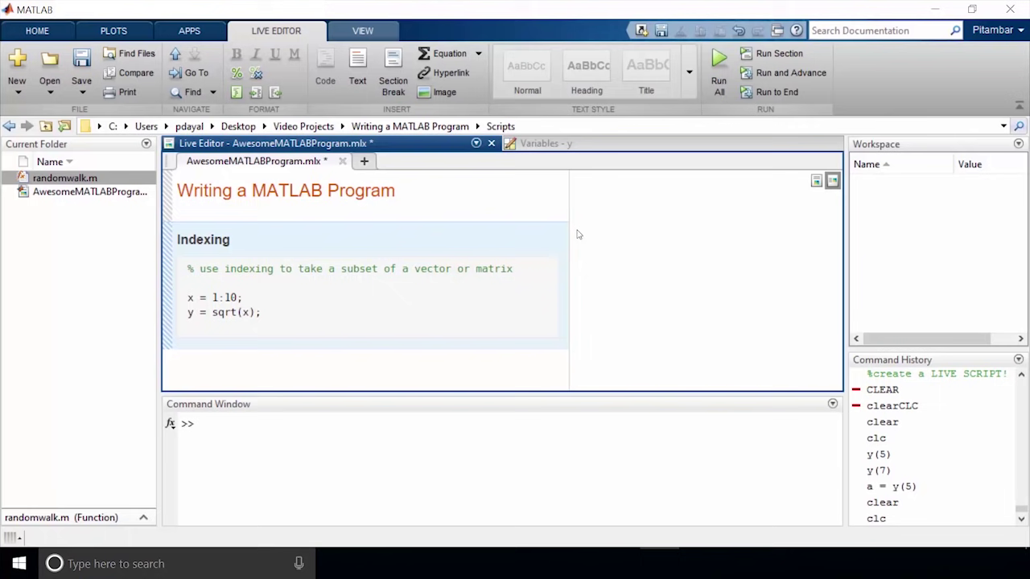
pyautogui.click(719, 72)
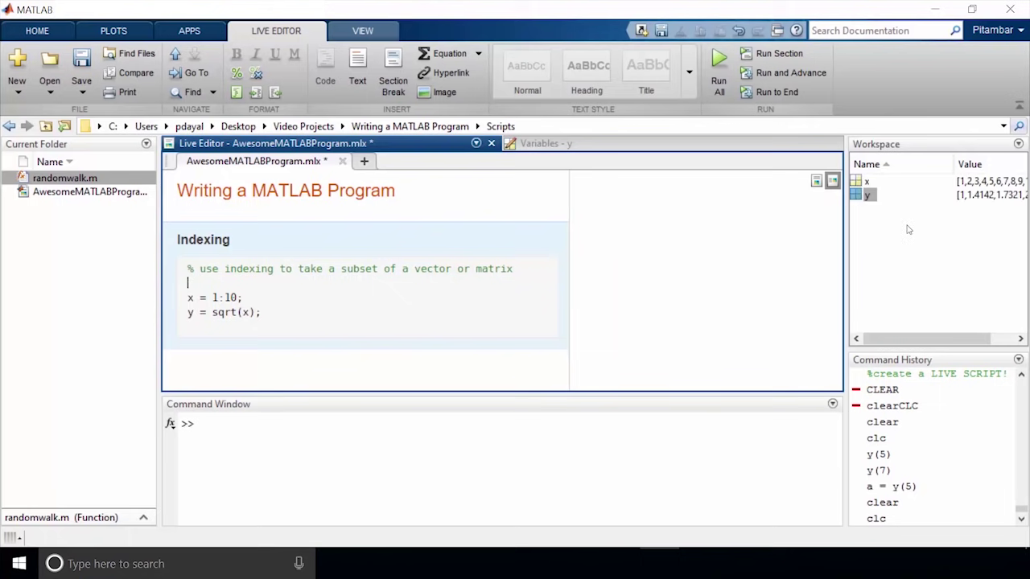
# Step: Open y in the variable editor and select its first values
pyautogui.doubleClick(867, 195)
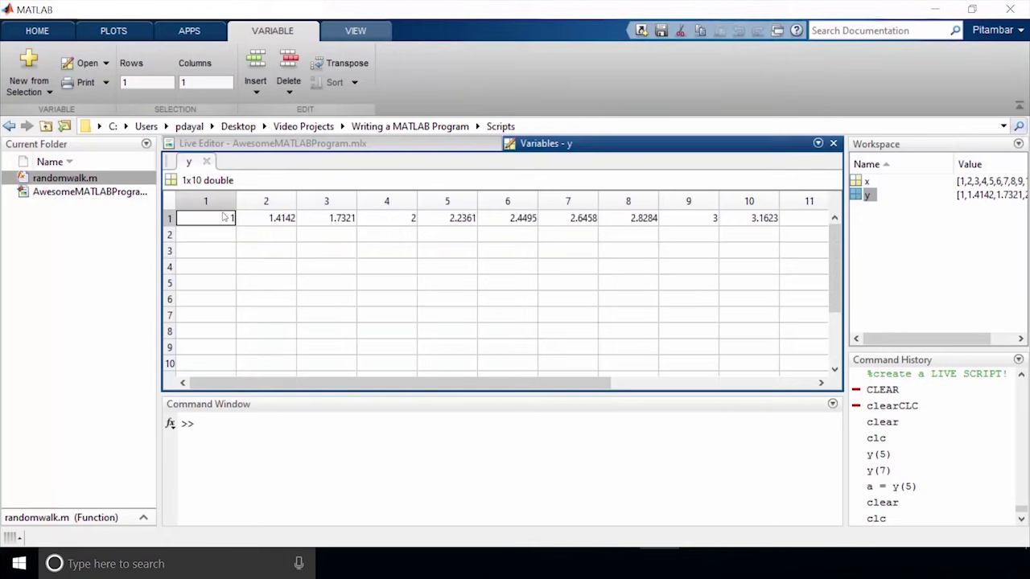
pyautogui.moveTo(210, 218); pyautogui.dragTo(760, 222)
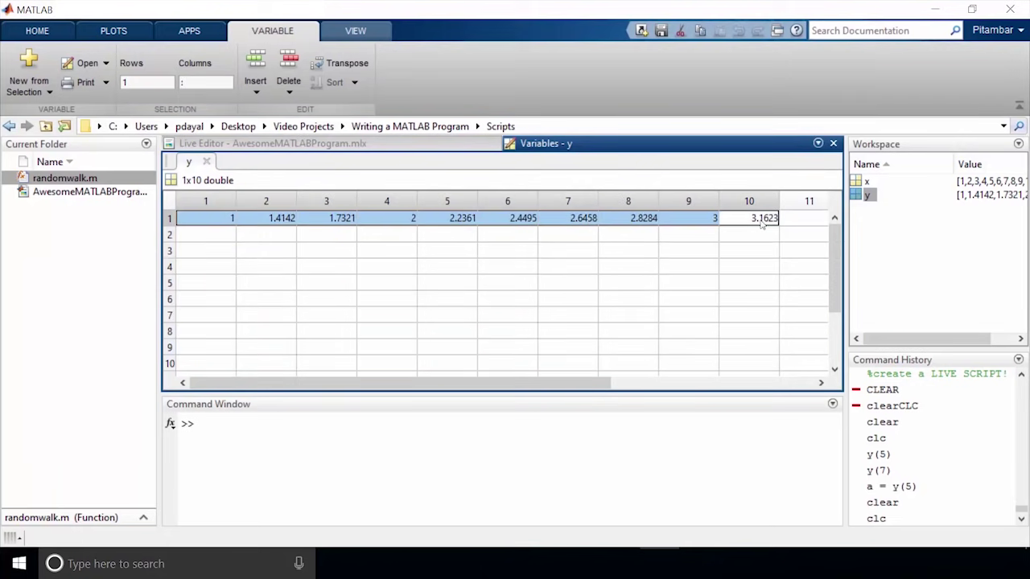
pyautogui.click(213, 227)
# Step: Query y(5) and y(7) in the Command Window, returning 2.2361 and 2.6458
pyautogui.hotkey('ctrl', '0')
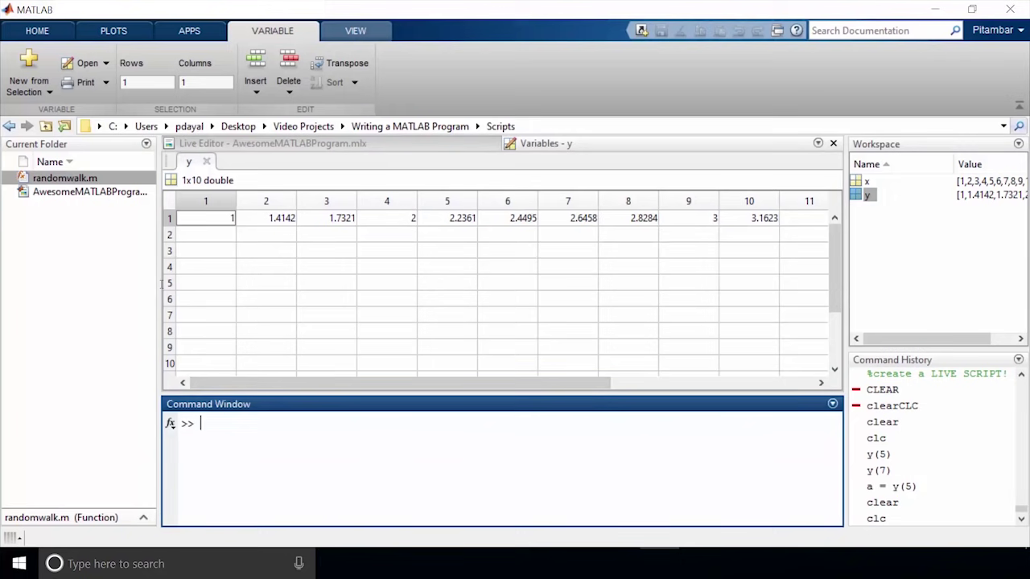
pyautogui.write('y(5')
pyautogui.write(')')
pyautogui.press('Return')
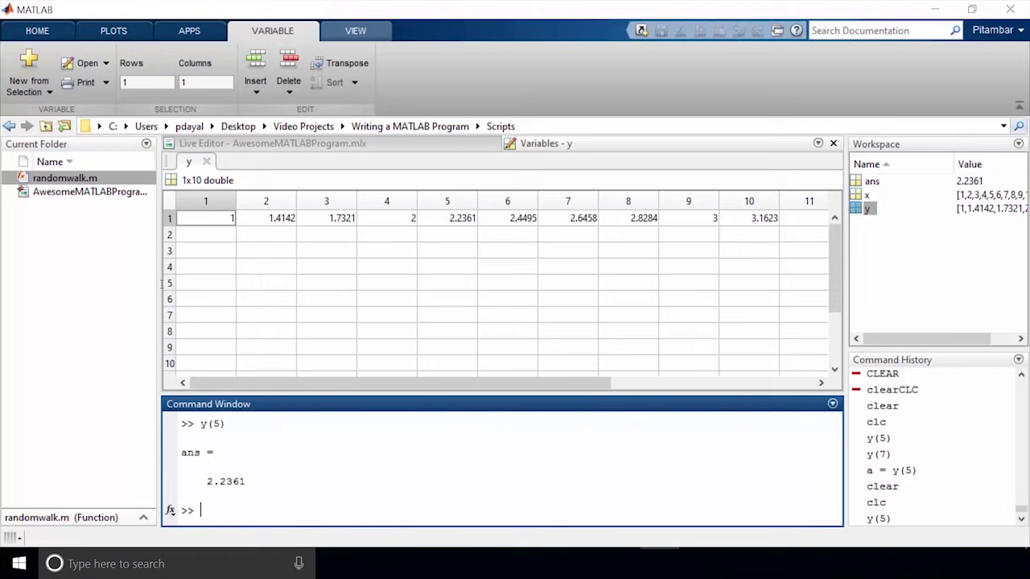
pyautogui.click(447, 218)
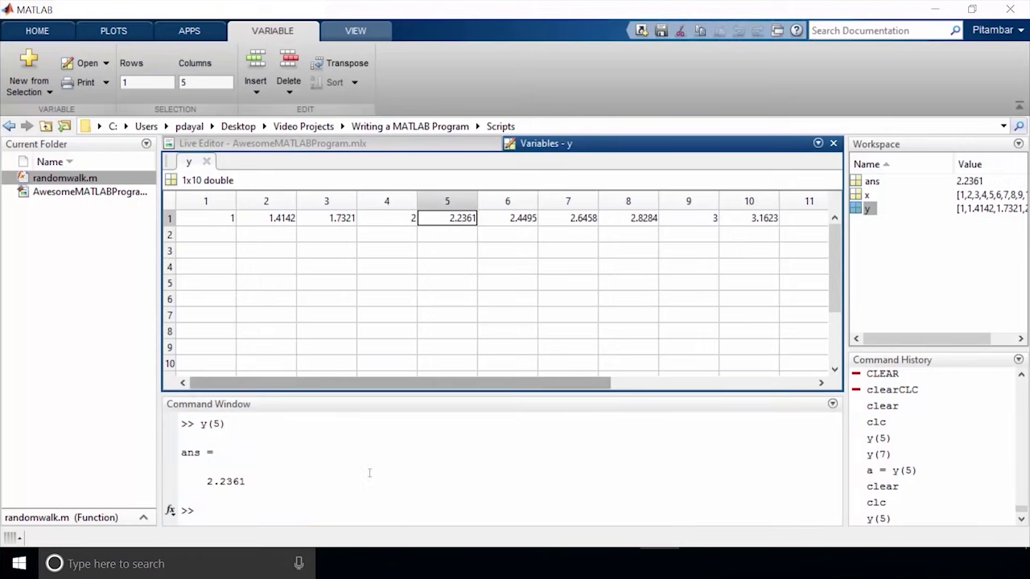
pyautogui.hotkey('ctrl', '0')
pyautogui.write('y(')
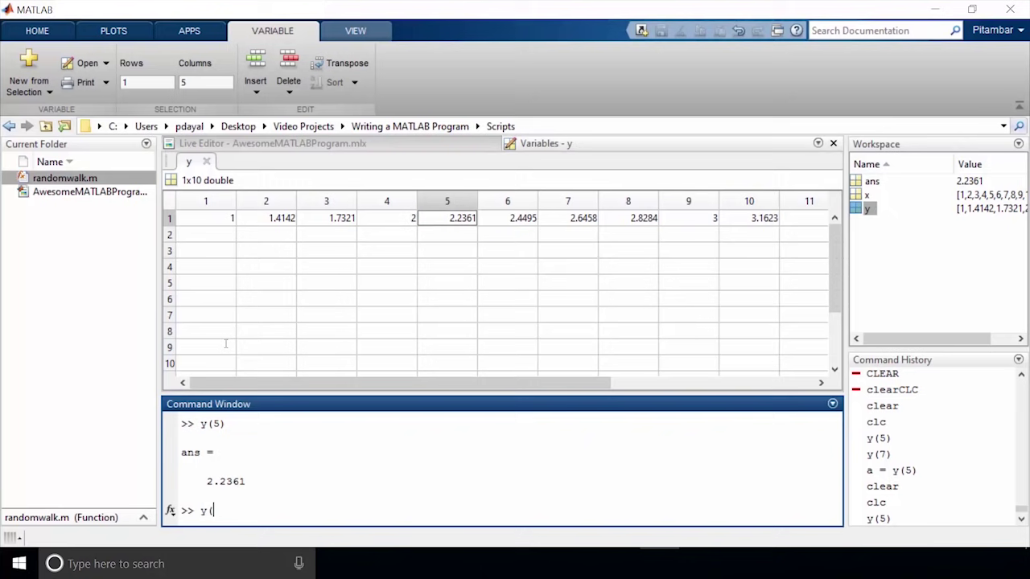
pyautogui.write('7)')
pyautogui.press('Return')
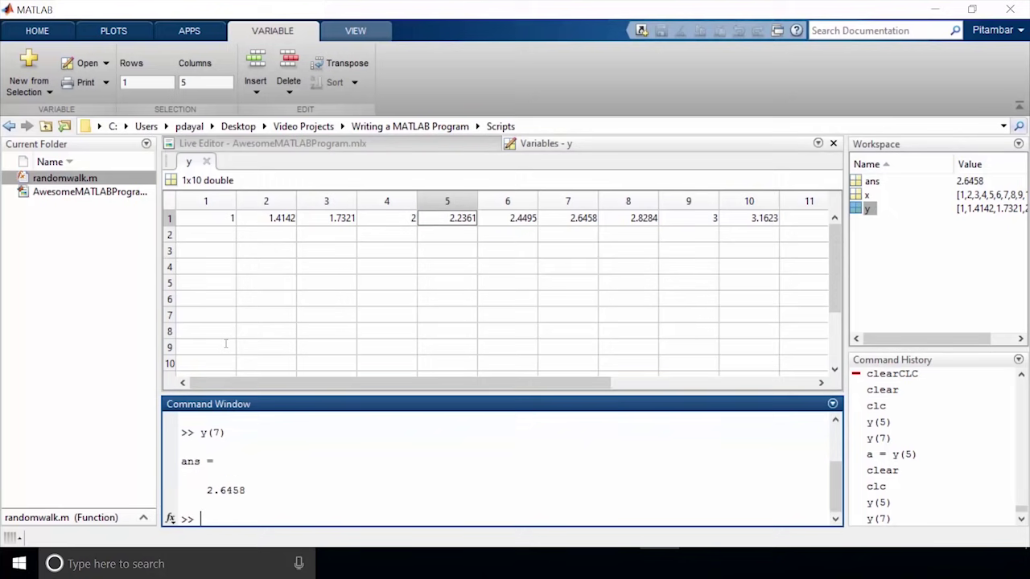
# Step: Store y's fifth element, 2.2361, in a new workspace variable a
pyautogui.click(575, 228)
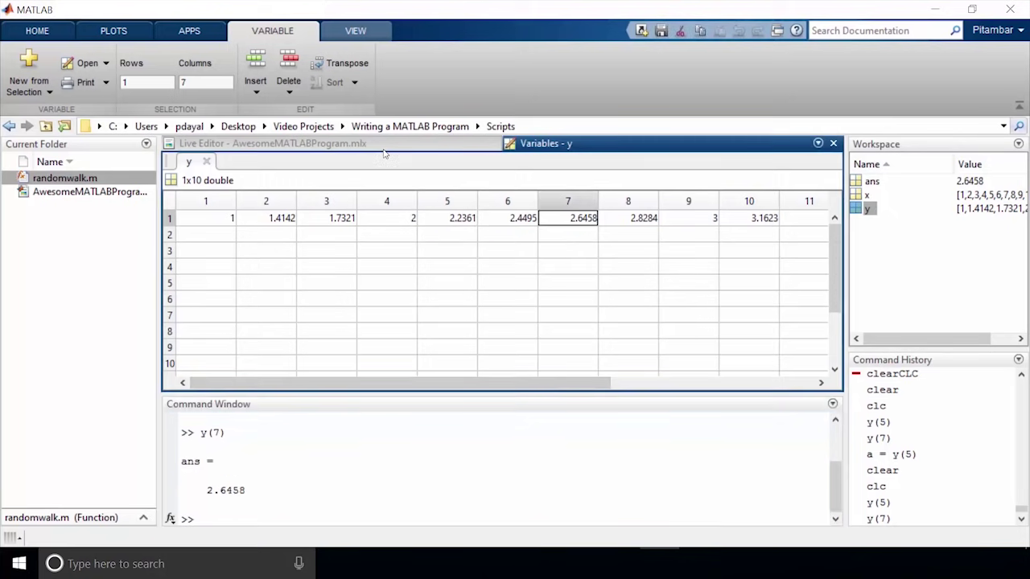
pyautogui.click(285, 515)
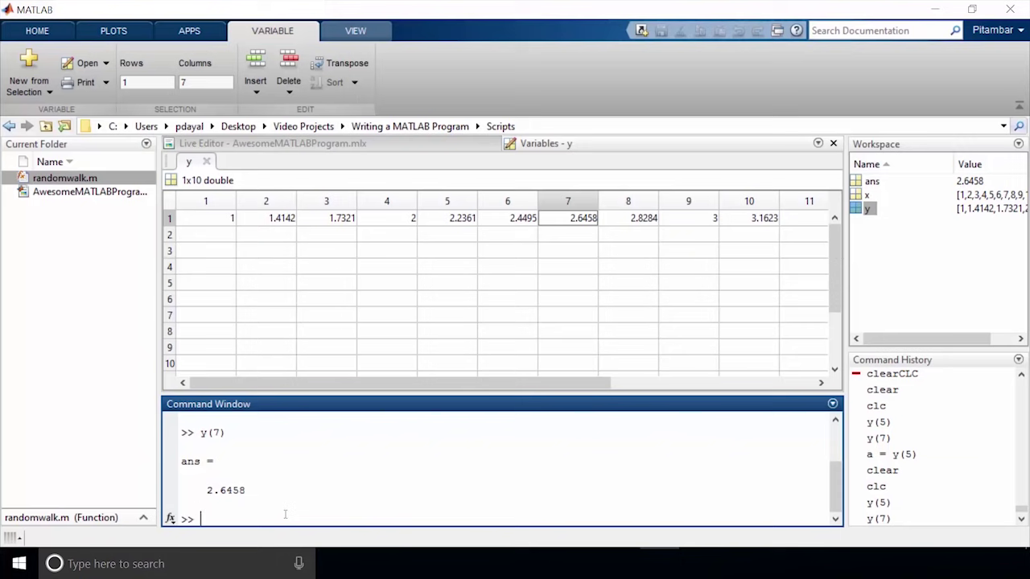
pyautogui.write('a ')
pyautogui.write('= y(5)')
pyautogui.press('Return')
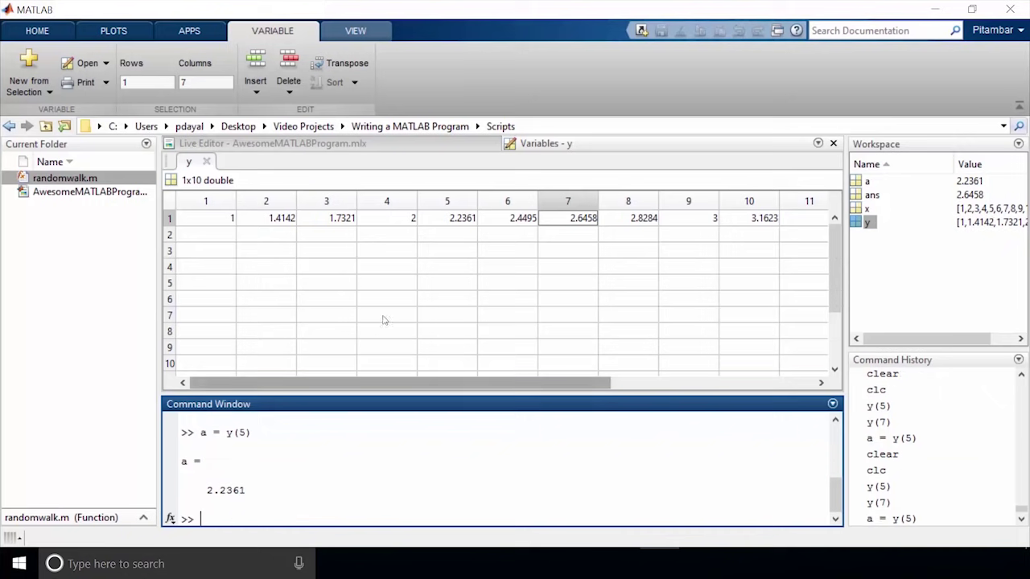
pyautogui.click(291, 509)
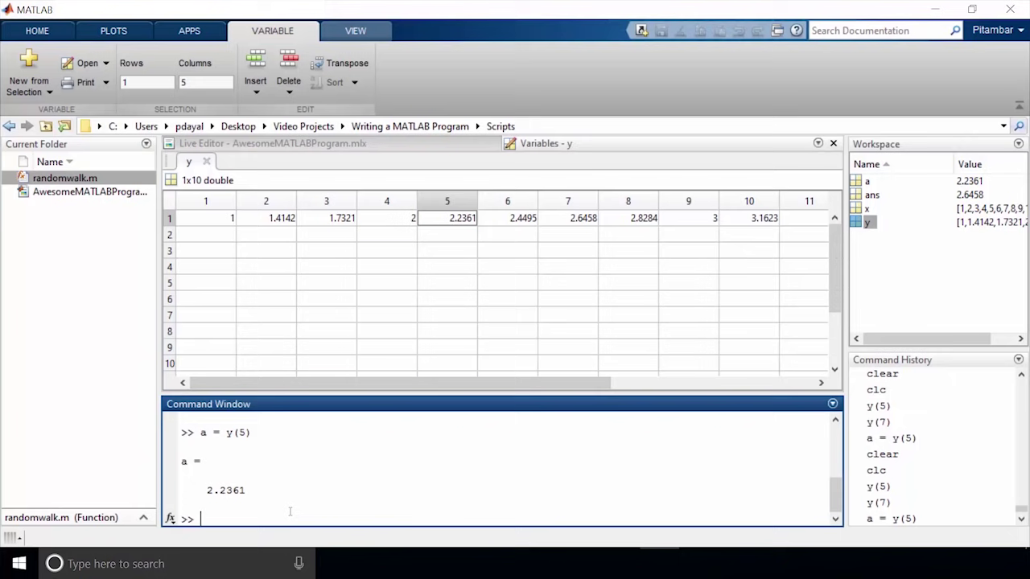
# Step: Change y(5) to 100, then set y's first five elements to 6 7 8 9 10
pyautogui.write('y(5)')
pyautogui.write(' = 100;')
pyautogui.press('Return')
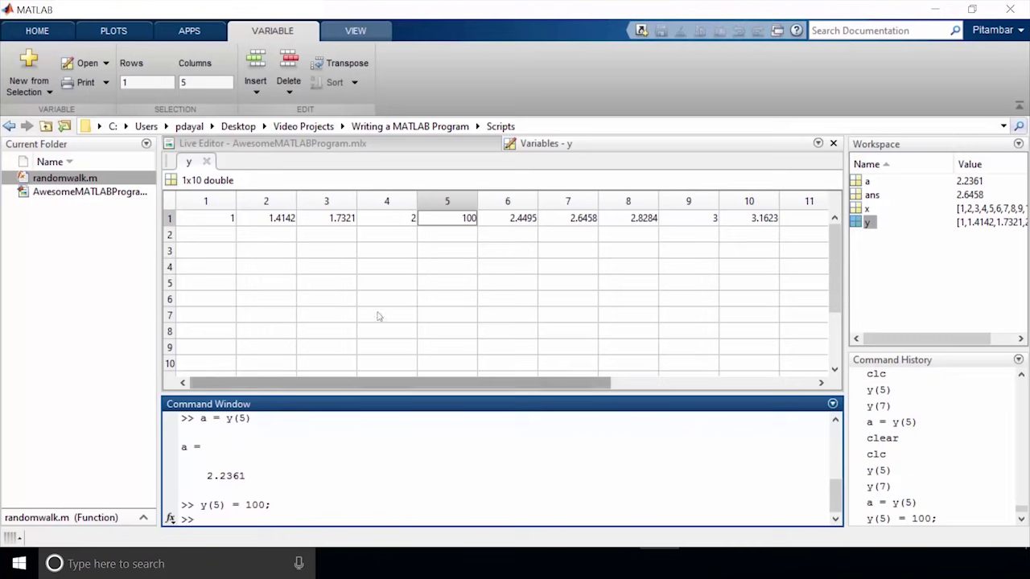
pyautogui.click(467, 221)
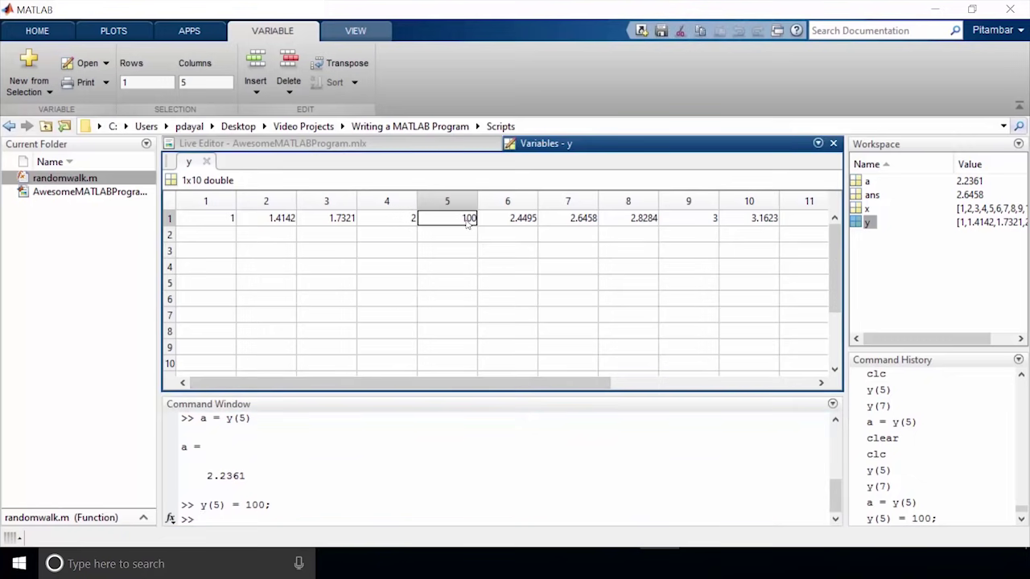
pyautogui.hotkey('ctrl', '0')
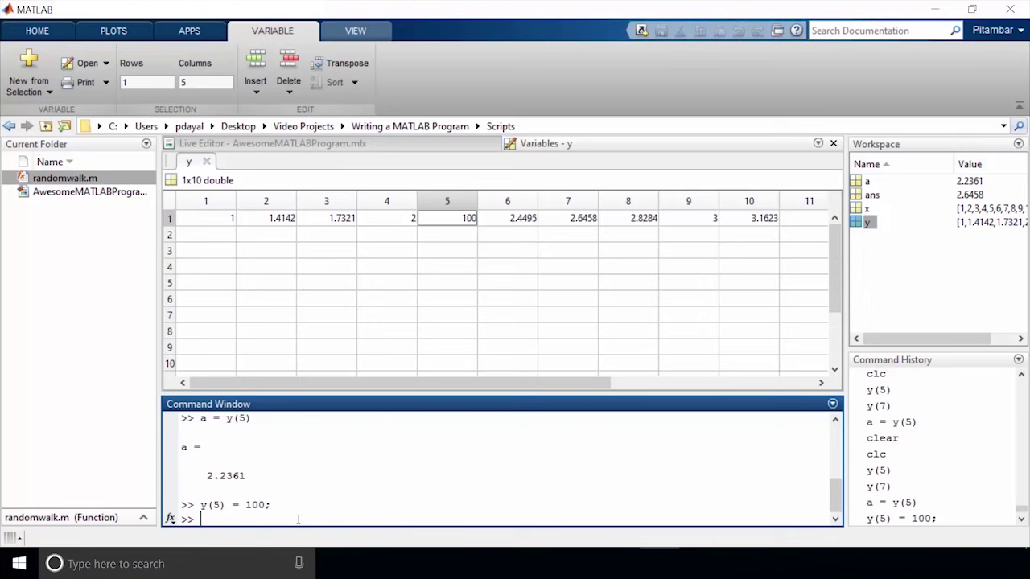
pyautogui.write('y(')
pyautogui.write('1:5) = ')
pyautogui.write('[6 7 ')
pyautogui.write('8 9 10')
pyautogui.write(']')
pyautogui.press('Return')
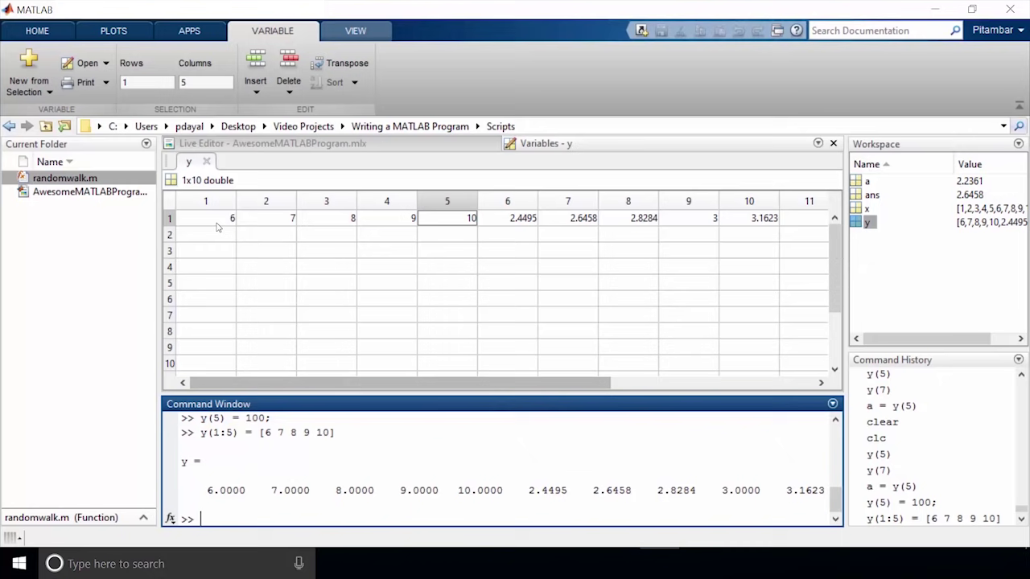
pyautogui.moveTo(201, 218)
pyautogui.mouseDown()
pyautogui.moveTo(402, 220)
pyautogui.moveTo(421, 230)
pyautogui.mouseUp()
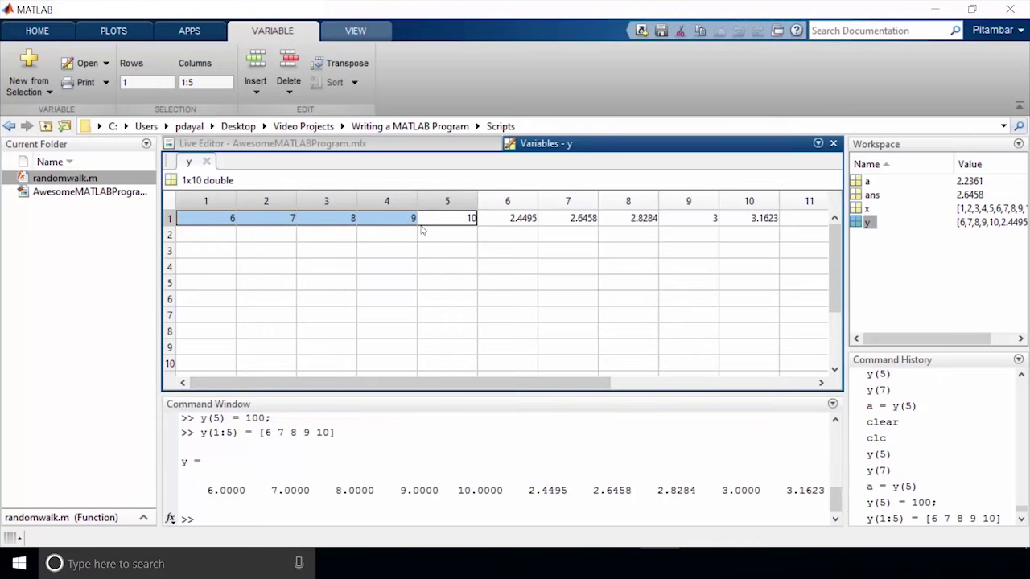
# Step: Enter an '%end of section' comment and a comment saying if-else runs code when conditions are met
pyautogui.click(349, 410)
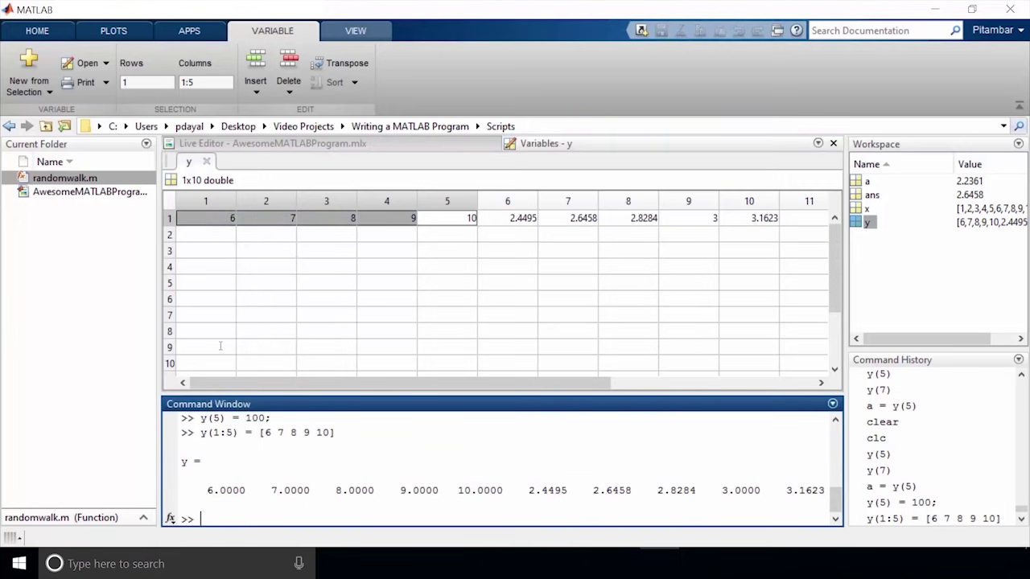
pyautogui.write('%end of section')
pyautogui.press('Return')
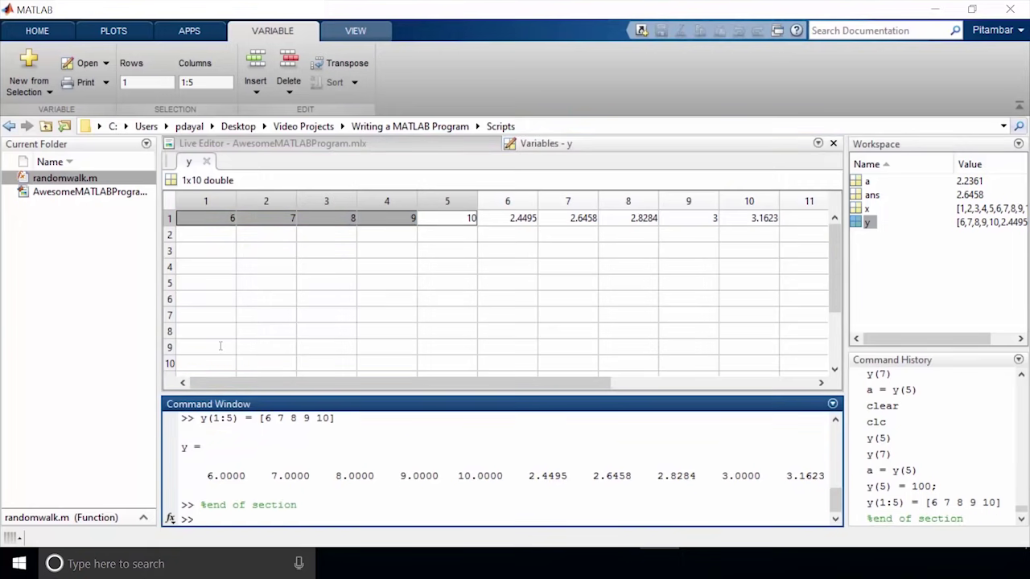
pyautogui.write('%type to')
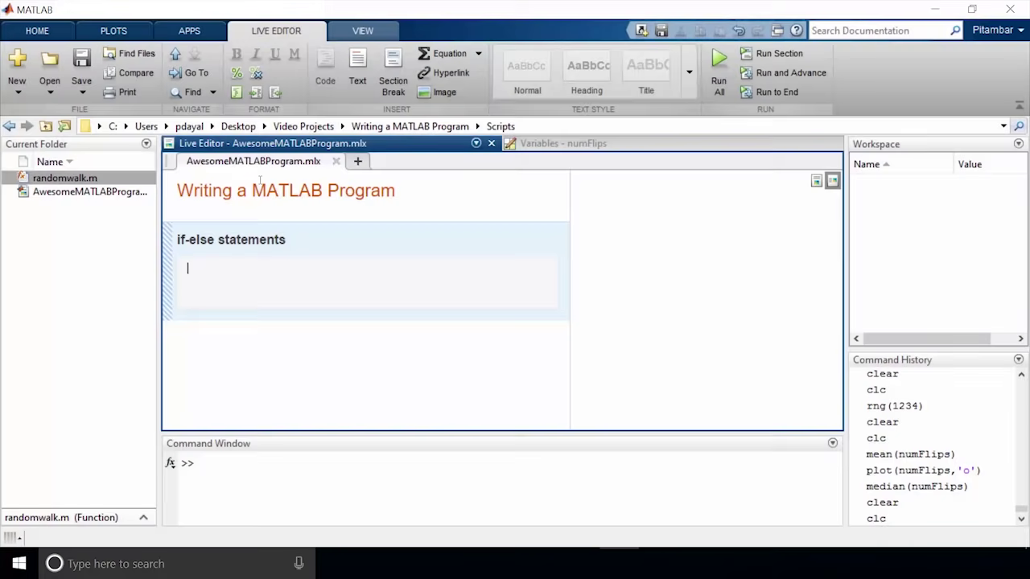
pyautogui.write('%used to execute co')
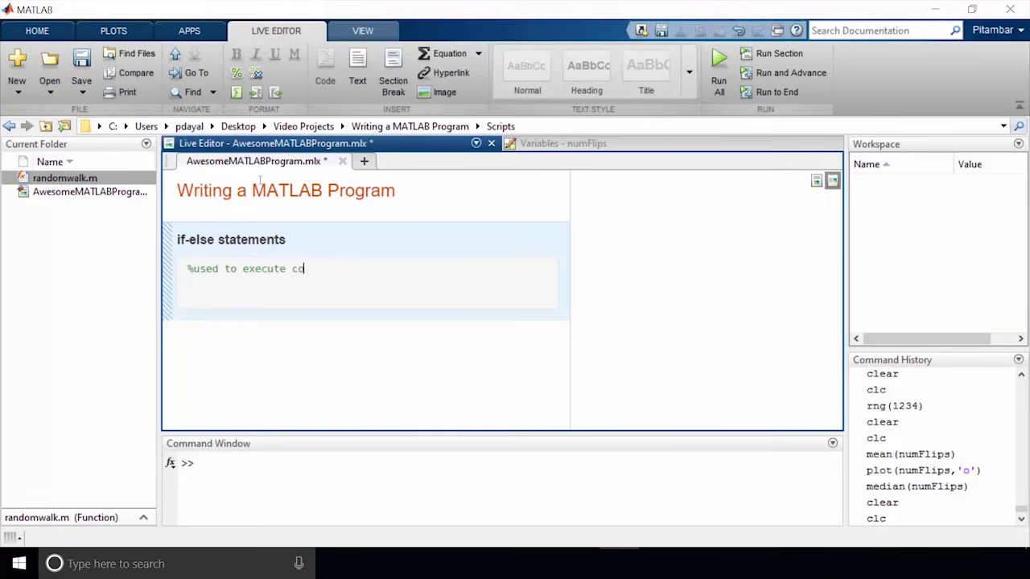
pyautogui.write('de if certain conditions are met')
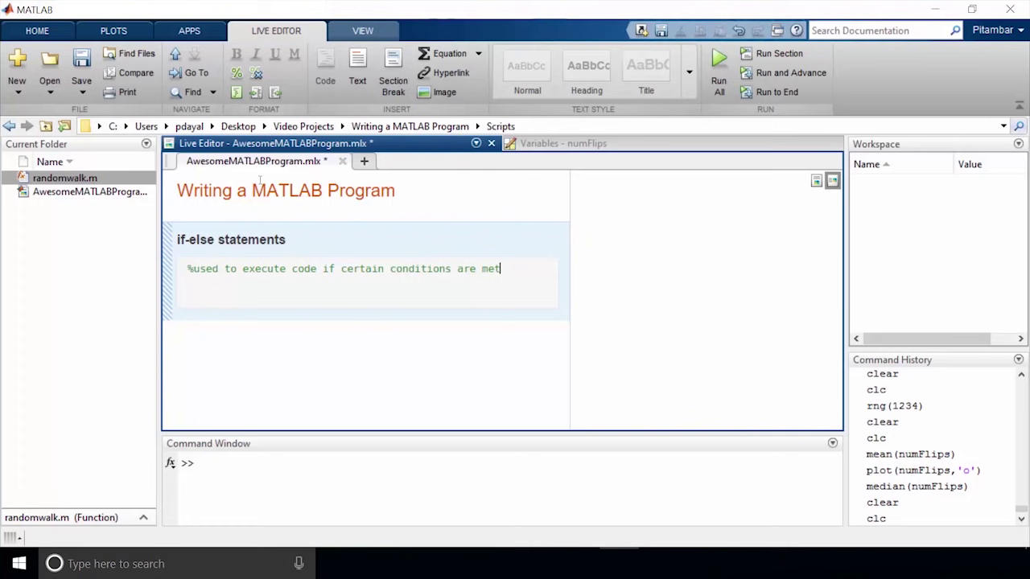
# Step: Add a '%Let's use an example' comment and the userIn = input('did you learn something? [y/n] ','s') line
pyautogui.press('Return')
pyautogui.write('%')
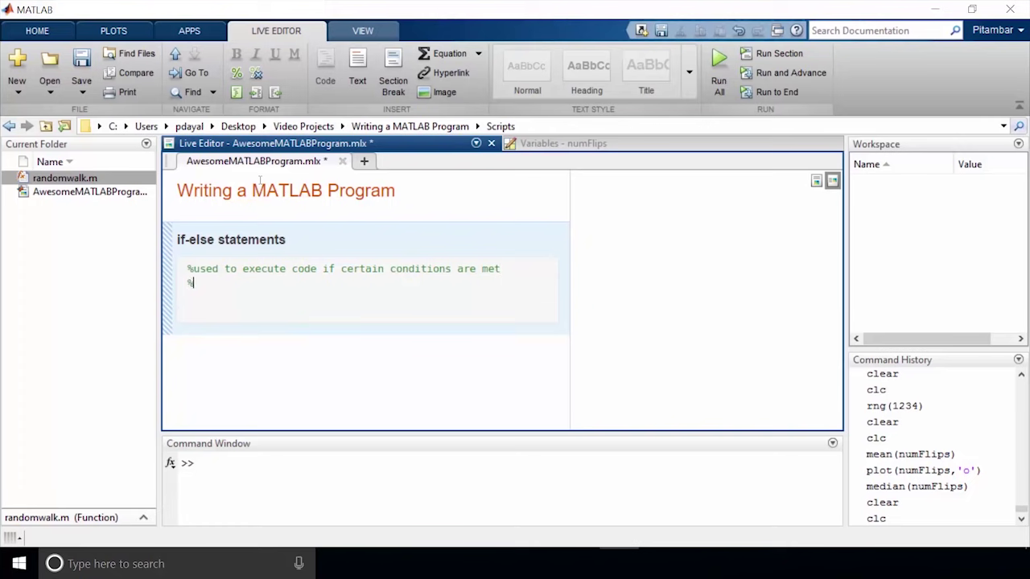
pyautogui.write("Let's use an example")
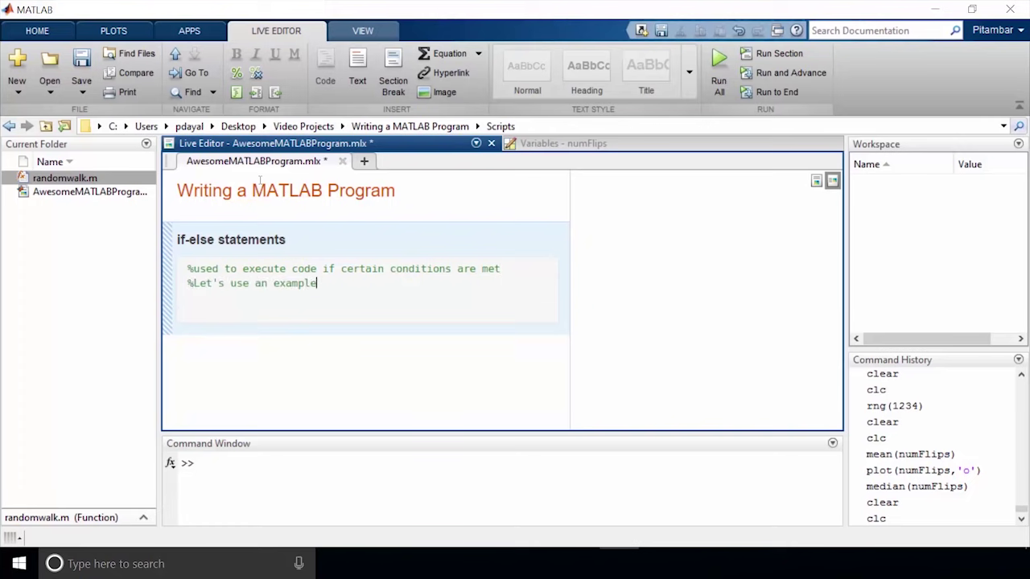
pyautogui.press('Return')
pyautogui.press('Return')
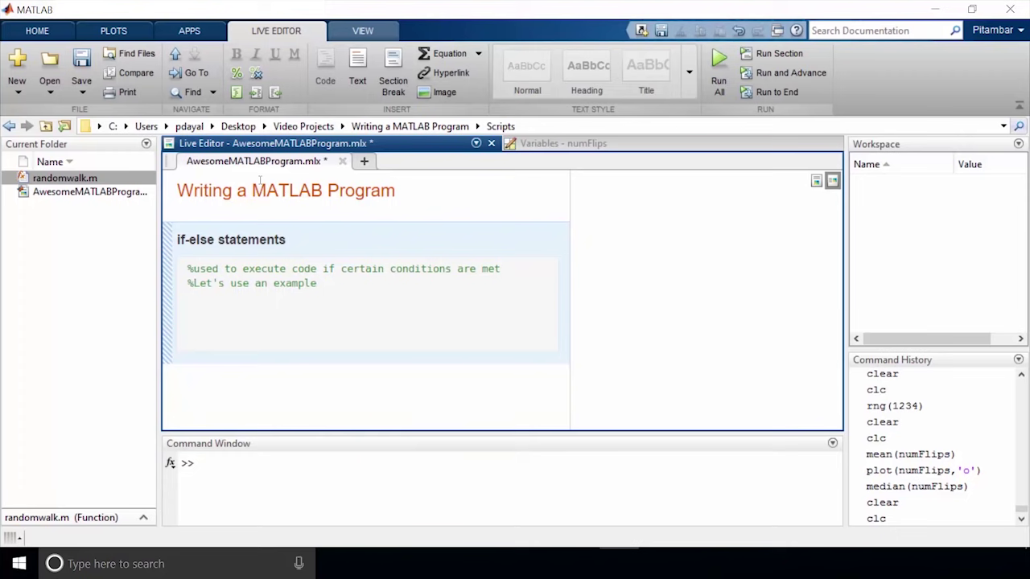
pyautogui.write('userIn')
pyautogui.write(" = input('")
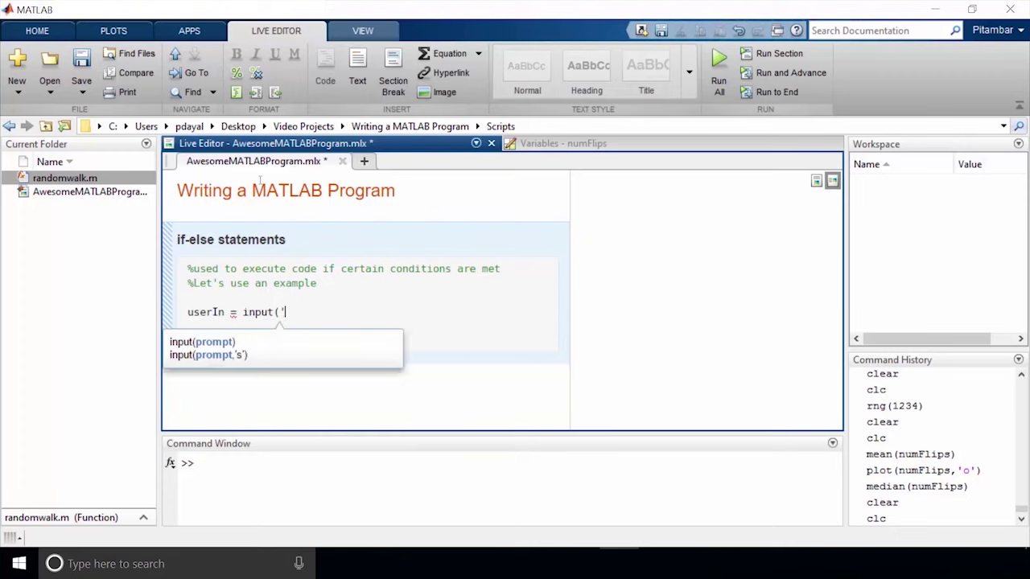
pyautogui.write('did you learn something')
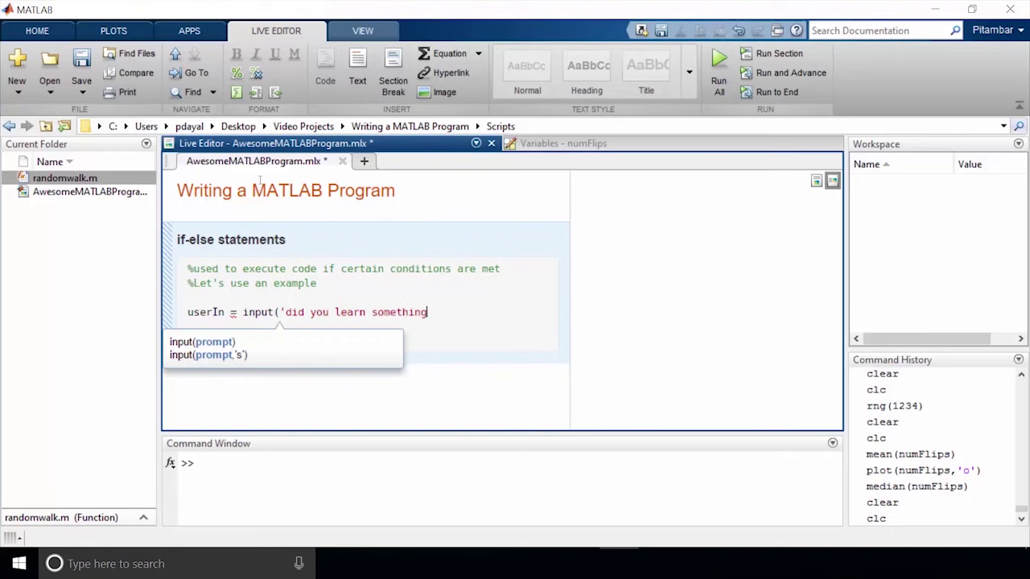
pyautogui.write('? [y/')
pyautogui.write('n]')
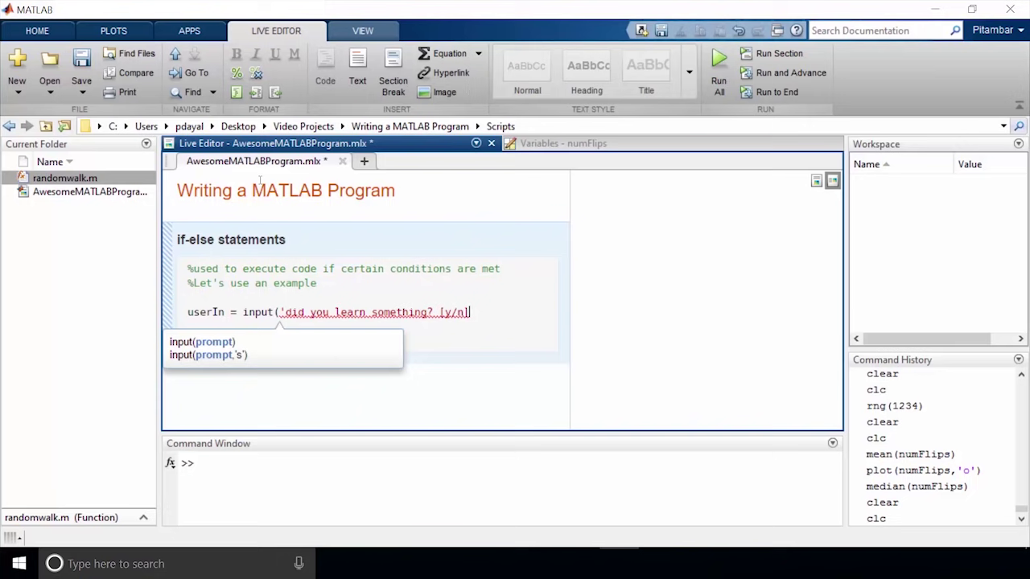
pyautogui.write(" '")
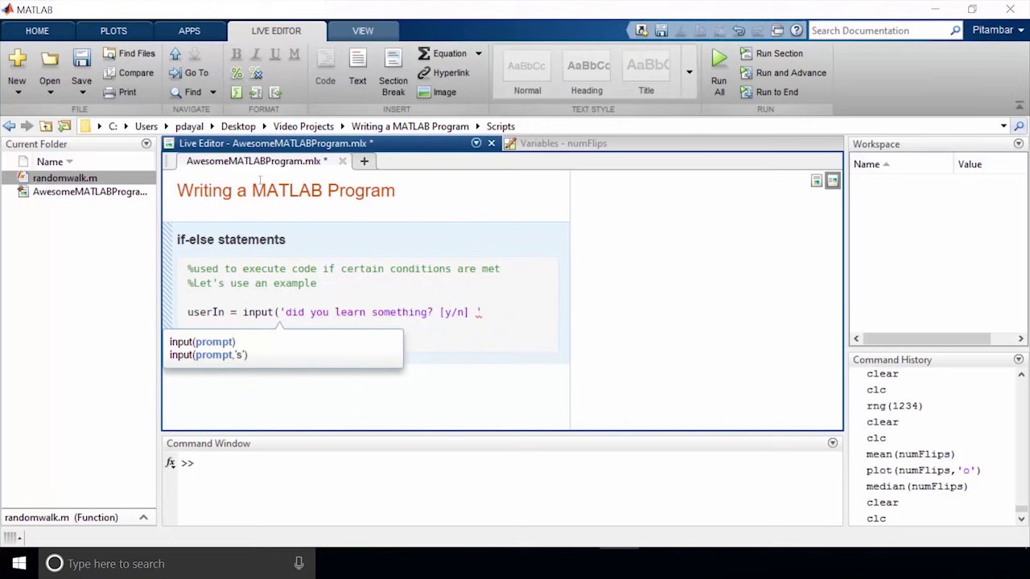
pyautogui.write(",'s')")
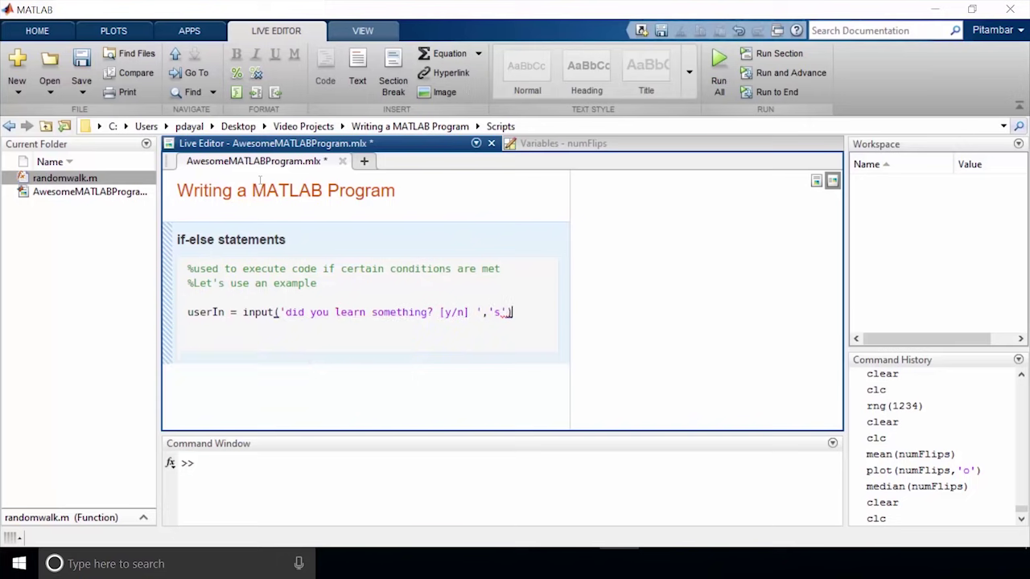
pyautogui.press('Return')
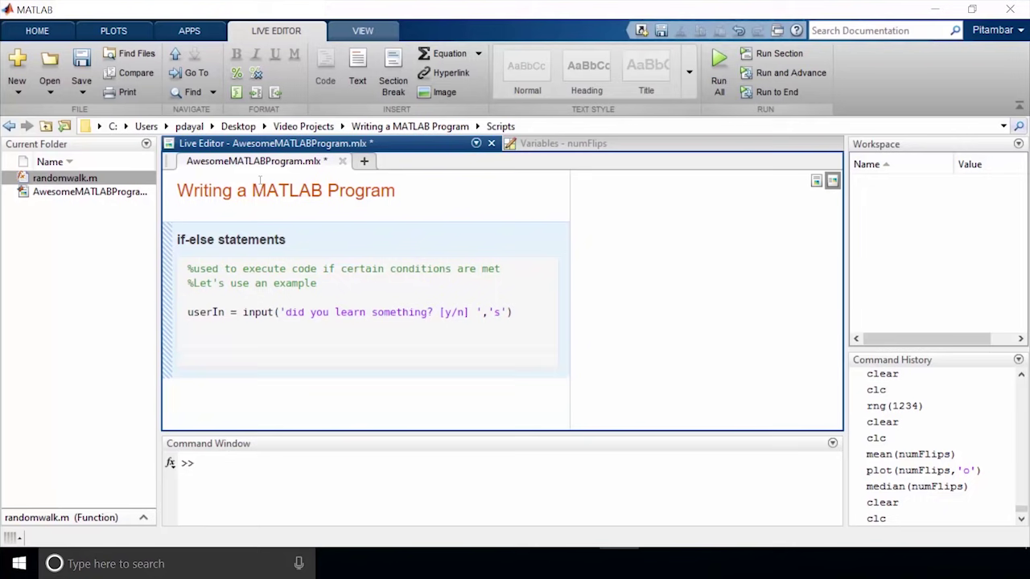
# Step: Run the script and answer y to the prompt
pyautogui.click(718, 69)
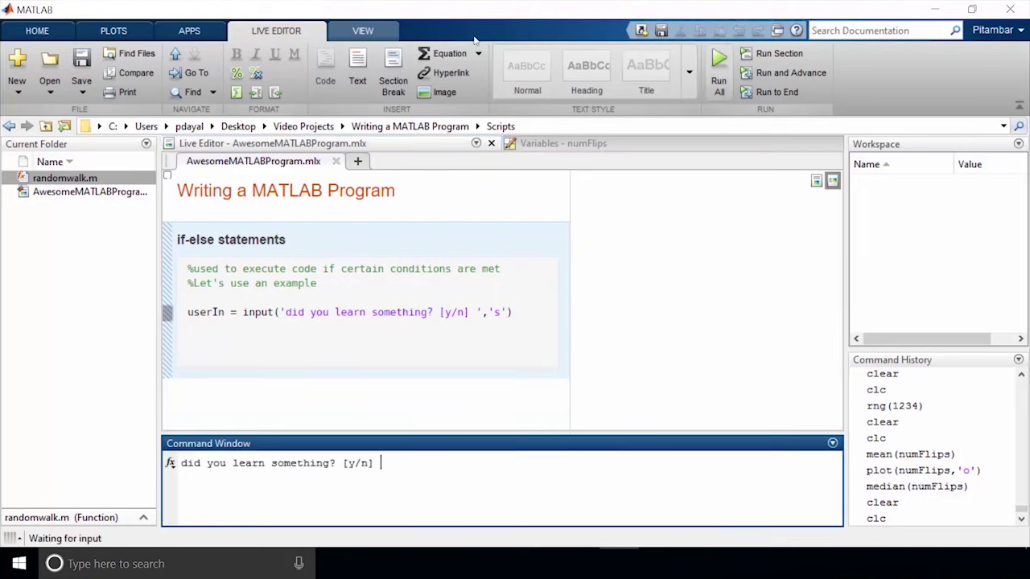
pyautogui.write('y')
pyautogui.press('Return')
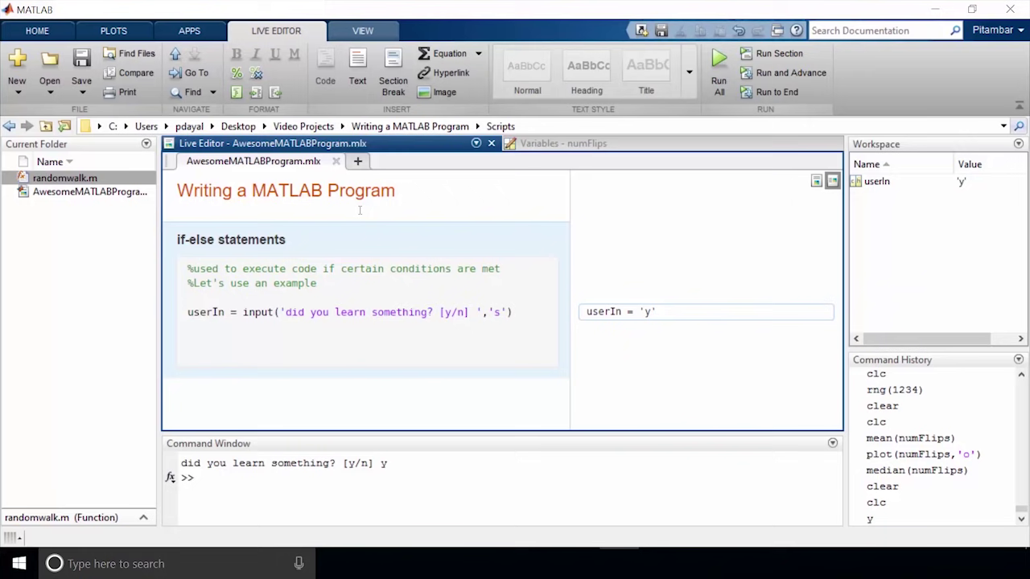
# Step: Write the if userIn == 'y' branch showing 'hooray' and elseif 'n' branch showing 'aww man'
pyautogui.press('Return')
pyautogui.write('if u')
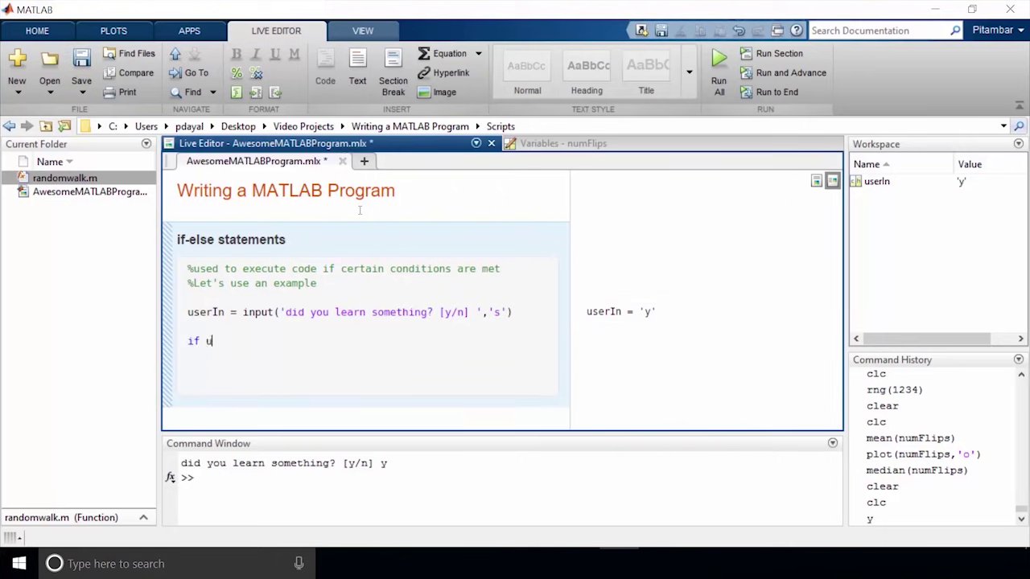
pyautogui.write("serIn == 'y'")
pyautogui.press('Return')
pyautogui.write("disp('h")
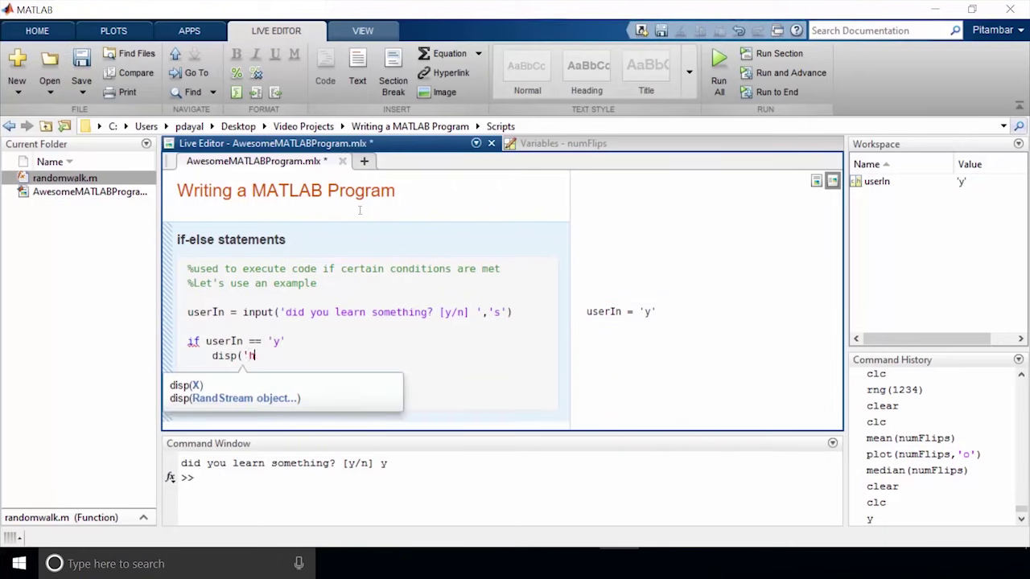
pyautogui.write("ooray')")
pyautogui.press('Return')
pyautogui.write("elseif userIn == 'n'")
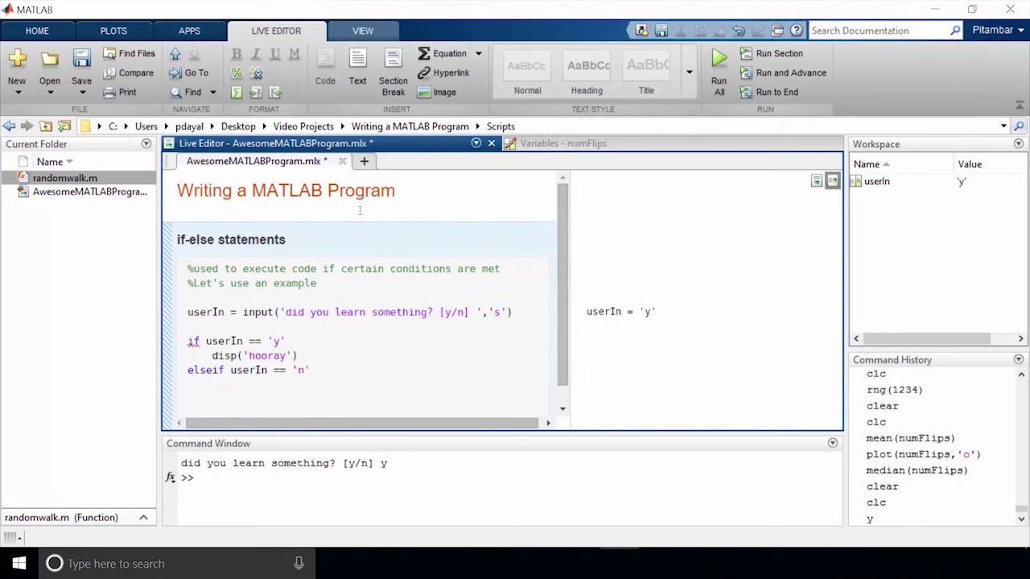
pyautogui.press('Return')
pyautogui.write("disp('aww man')")
# Step: Add the else branch displaying 'please reread the directions' and close the block with end
pyautogui.press('Return')
pyautogui.write('else')
pyautogui.press('Return')
pyautogui.write('d')
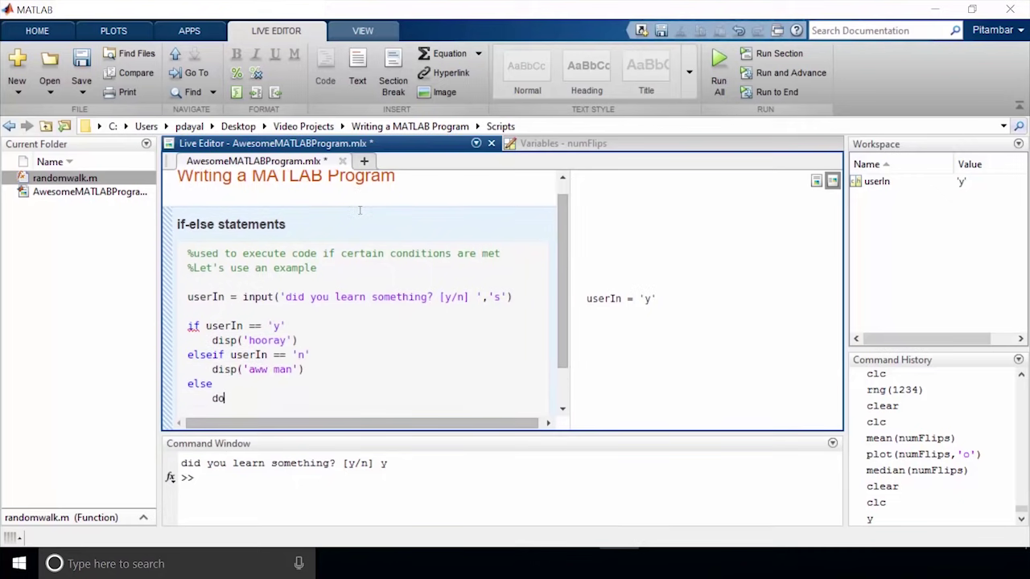
pyautogui.write("isp('please reread the directions'")
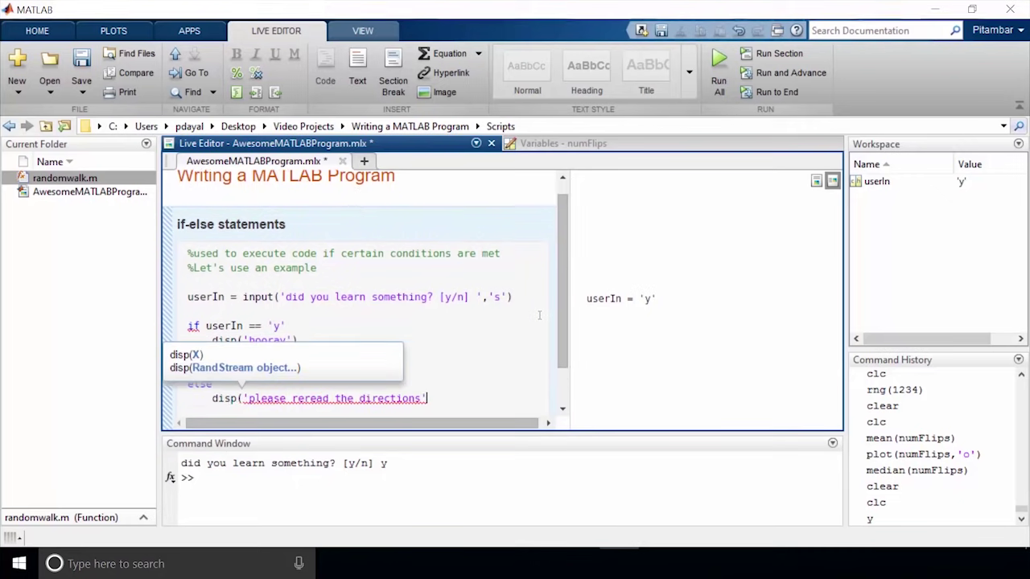
pyautogui.write(')')
pyautogui.press('Return')
pyautogui.write('end')
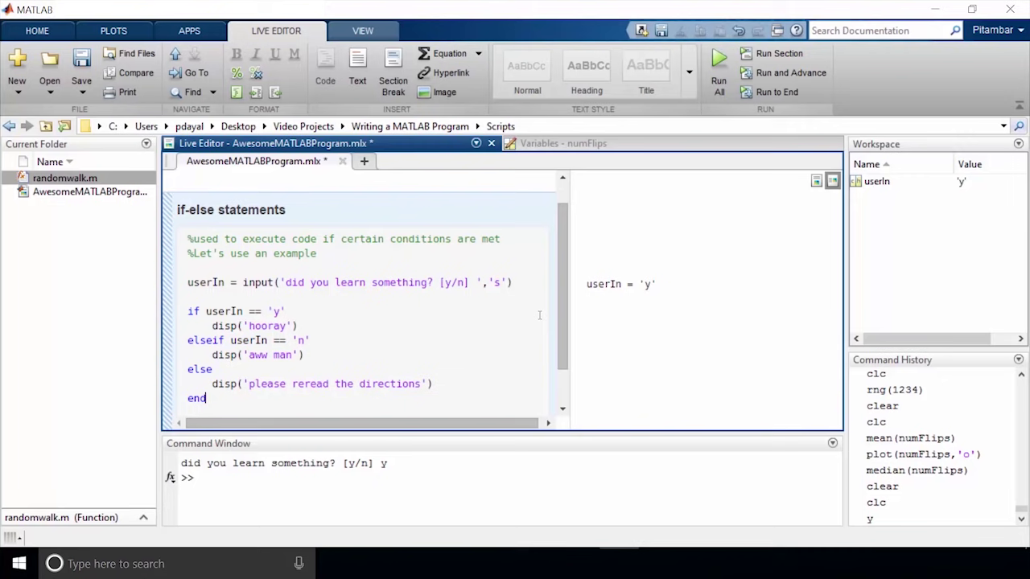
# Step: Run the script twice, answering y and then n
pyautogui.press('Return')
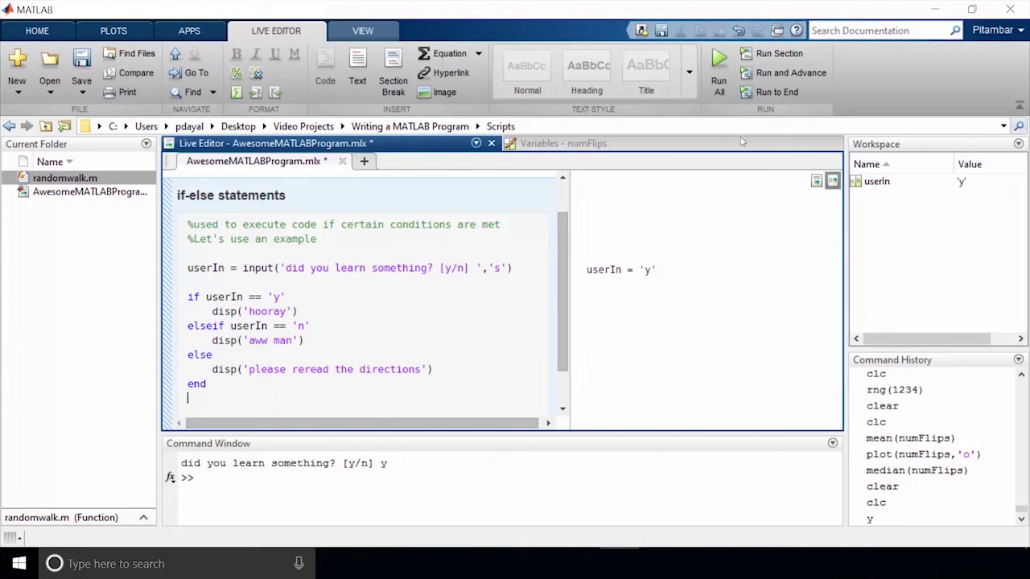
pyautogui.press('F5')
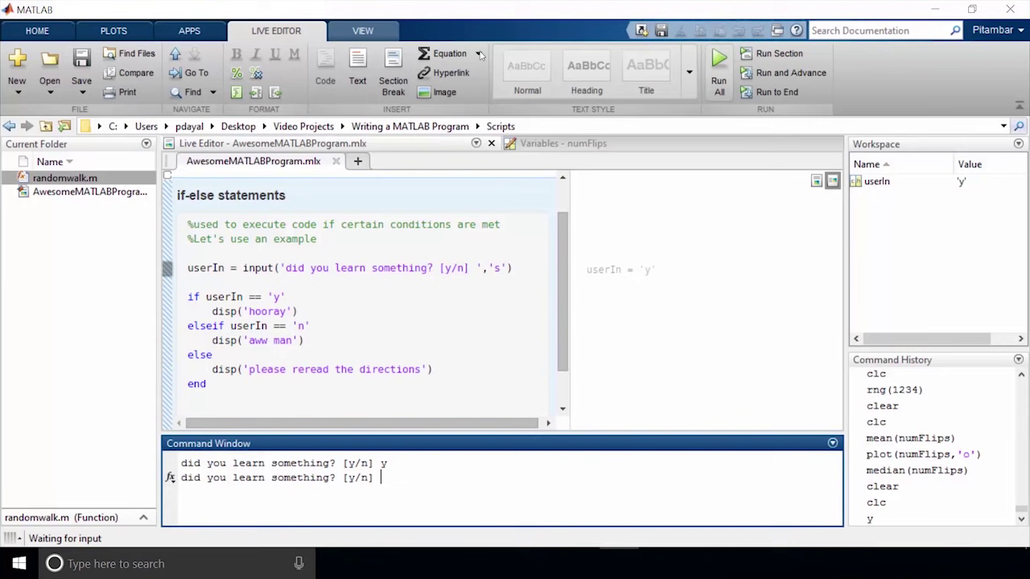
pyautogui.click(509, 477)
pyautogui.write('y')
pyautogui.press('Return')
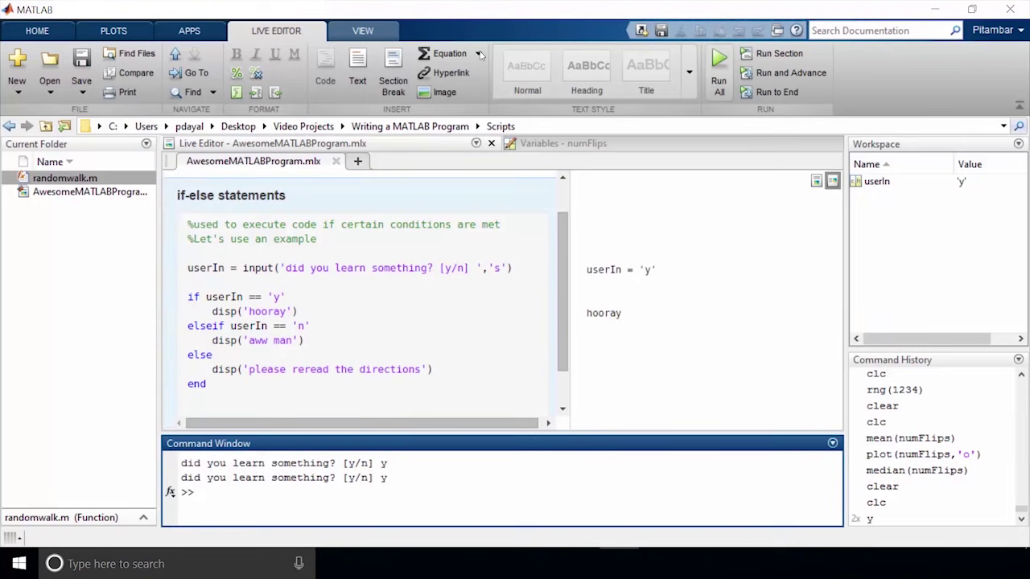
pyautogui.click(719, 81)
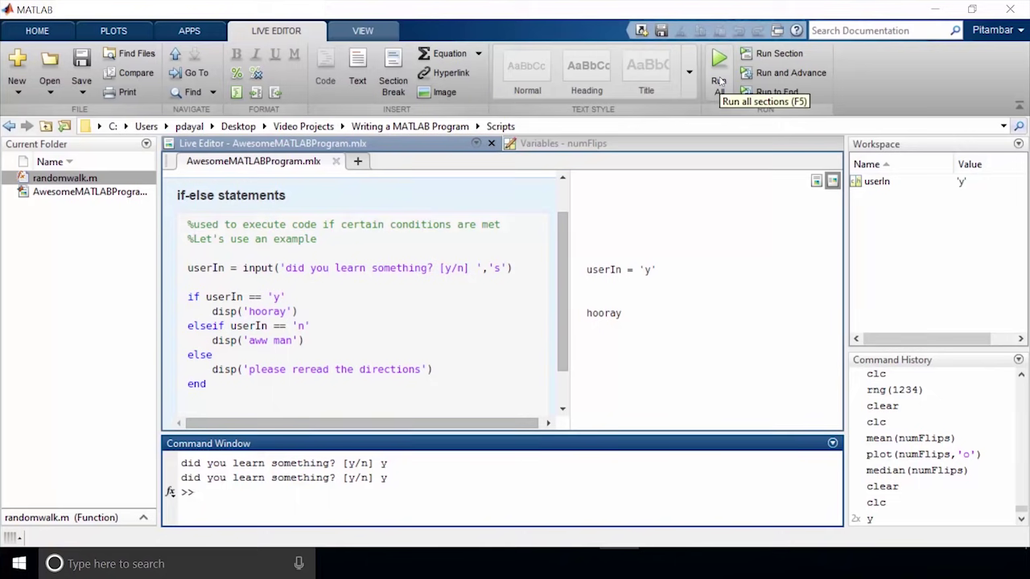
pyautogui.click(719, 80)
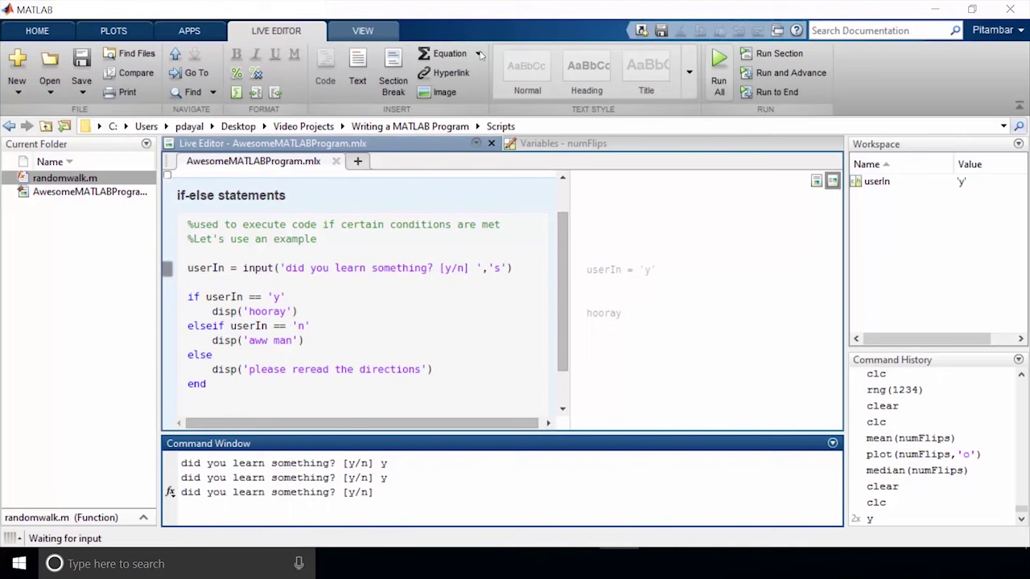
pyautogui.write('n')
pyautogui.press('Return')
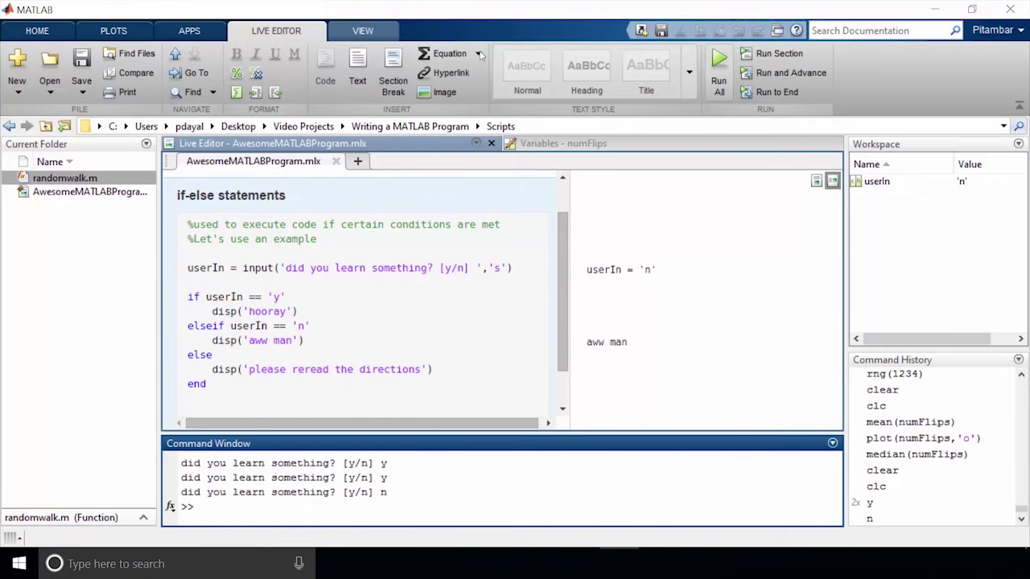
# Step: Rerun the script with the answer banana to get 'please reread the directions'
pyautogui.hotkey('ctrl', 'shift', '0')
pyautogui.press('F5')
pyautogui.write('ban')
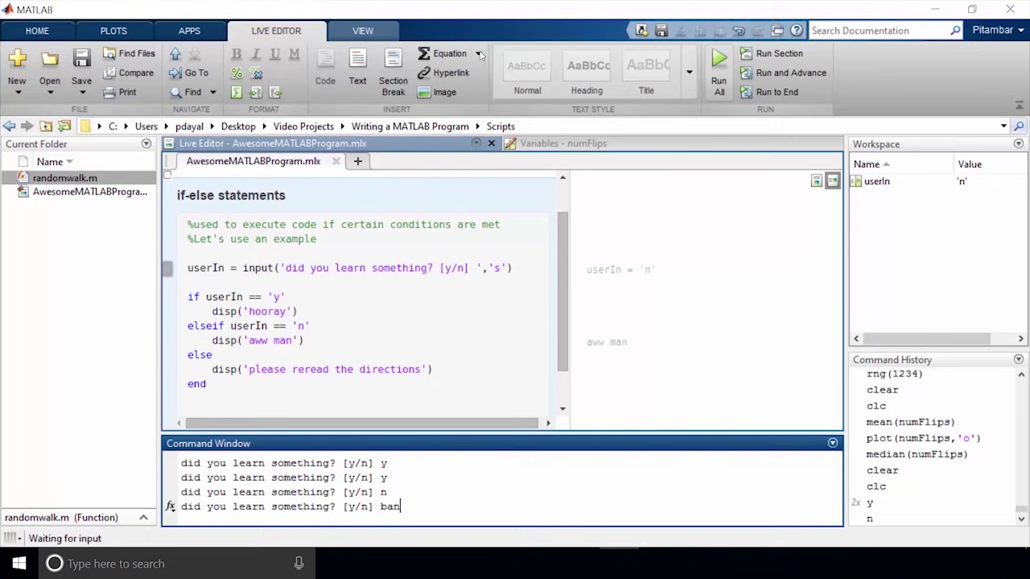
pyautogui.write('ana')
pyautogui.press('Return')
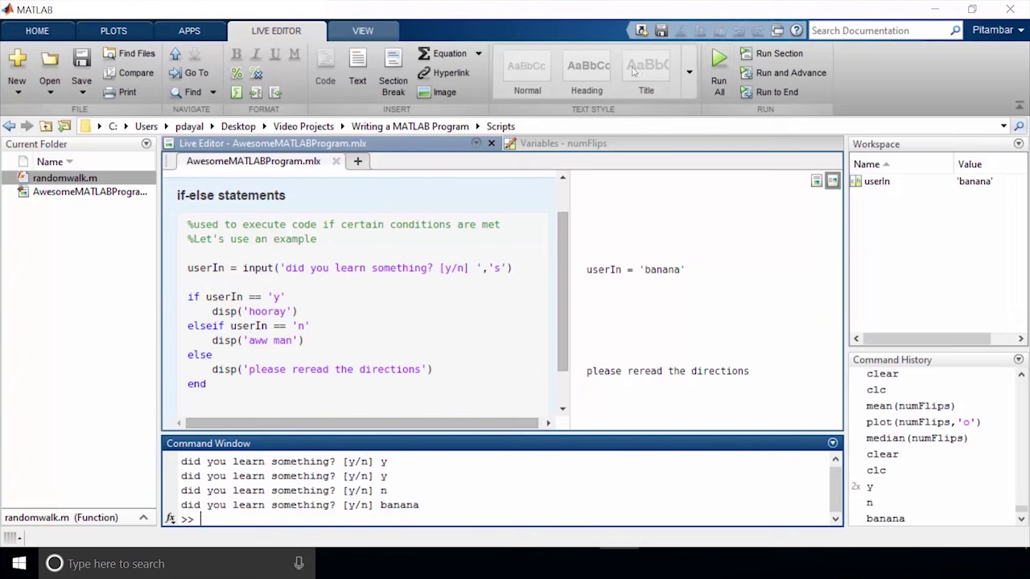
# Step: Insert an elseif userIn == 'q' branch displaying 'why did you type q?' after the aww man line
pyautogui.click(310, 341)
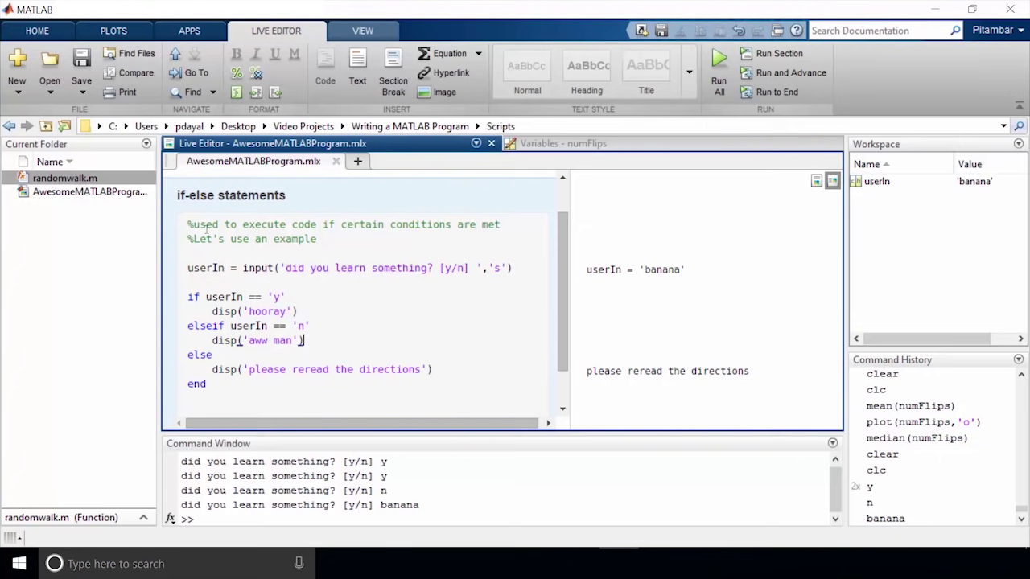
pyautogui.press('Return')
pyautogui.write('elseif')
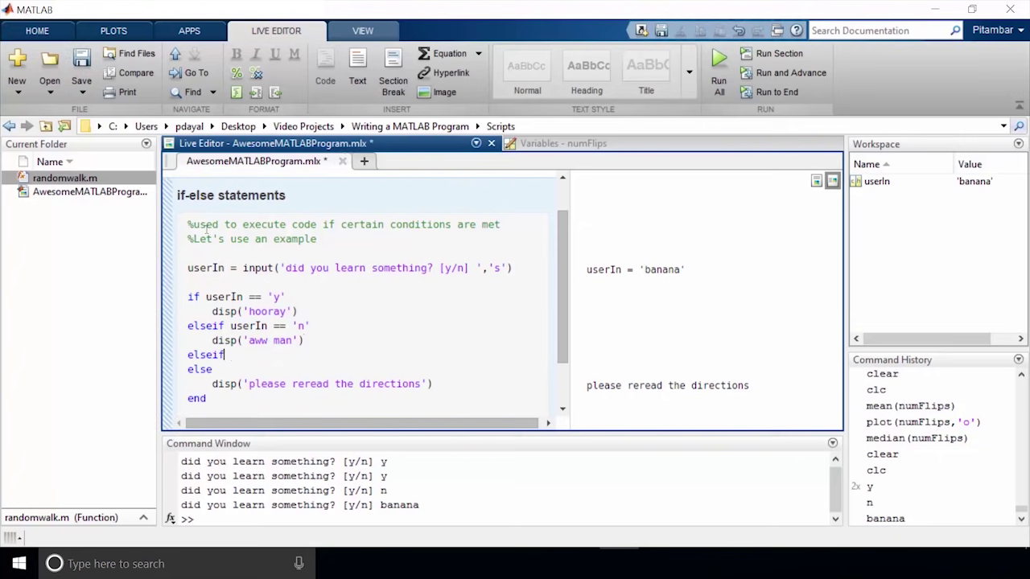
pyautogui.write(" userIn == 'q'")
pyautogui.press('Return')
pyautogui.write("disp('")
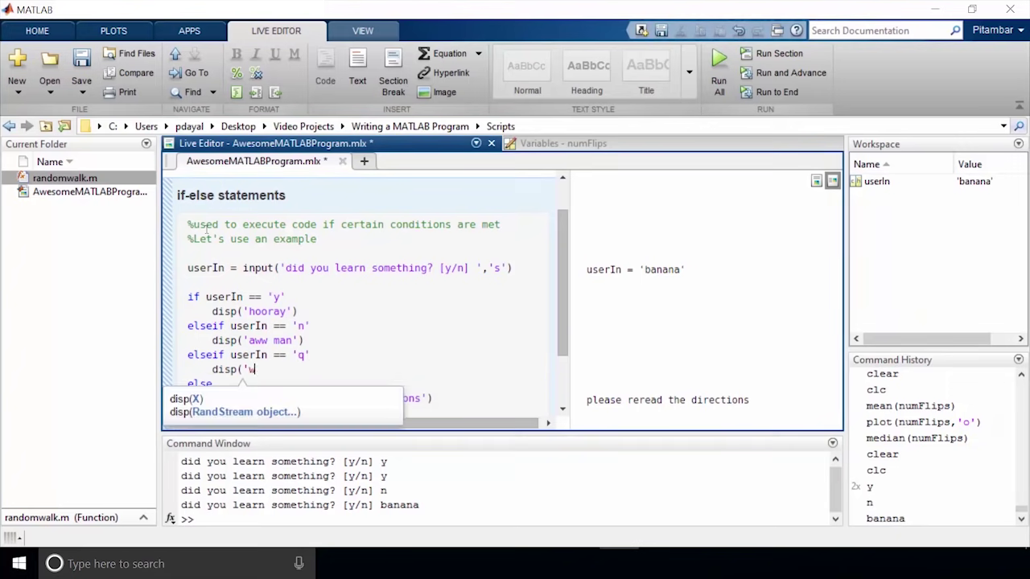
pyautogui.write("why did you type q?')")
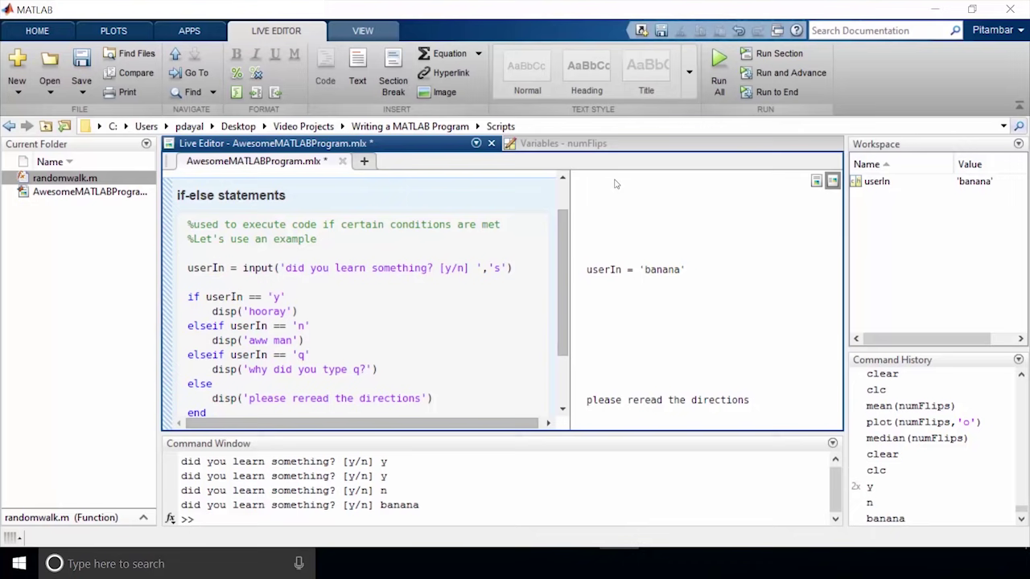
# Step: Run the script and answer q to test the new branch
pyautogui.click(716, 87)
pyautogui.write('q')
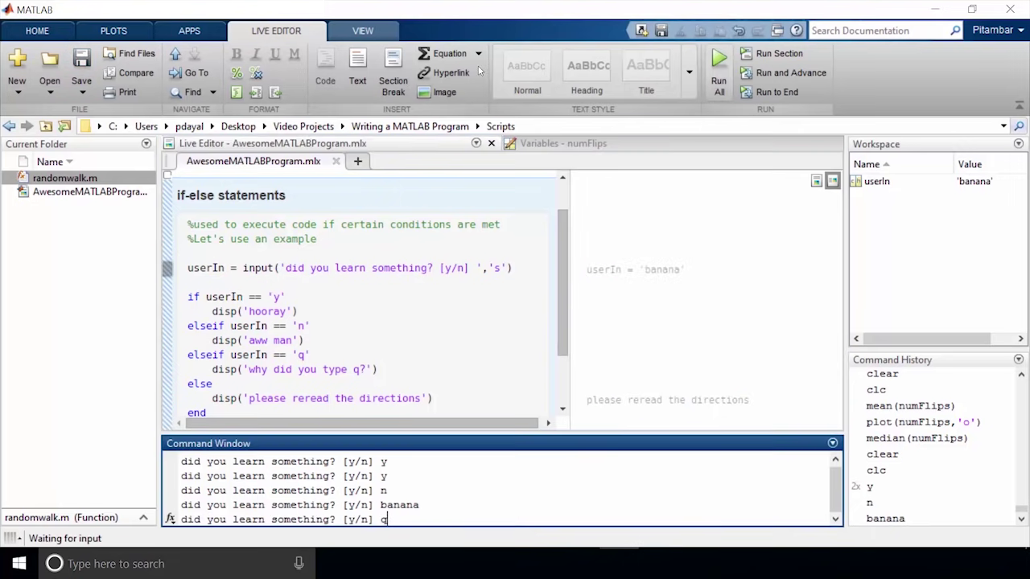
pyautogui.press('Return')
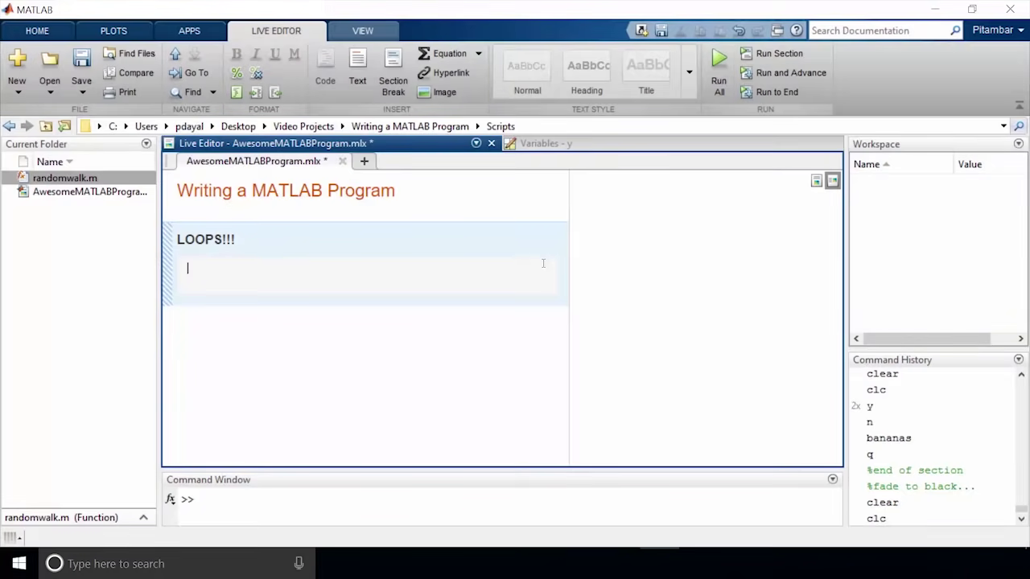
# Step: Write comments explaining loops repeat code and that Lebron starts 3 steps from home
pyautogui.write('%')
pyautogui.write('Loops are used to repeat sections of')
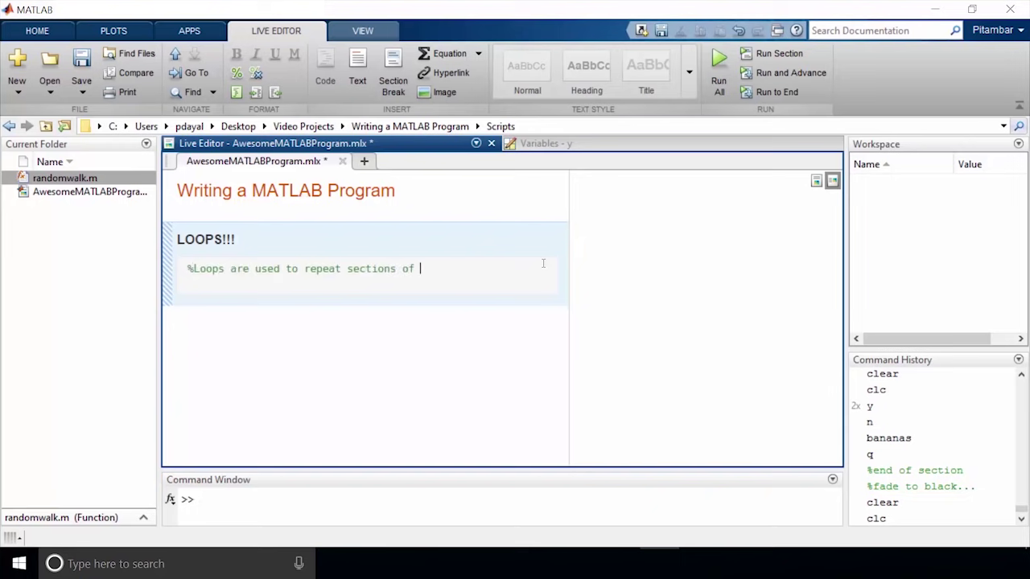
pyautogui.write(' code')
pyautogui.press('Return')
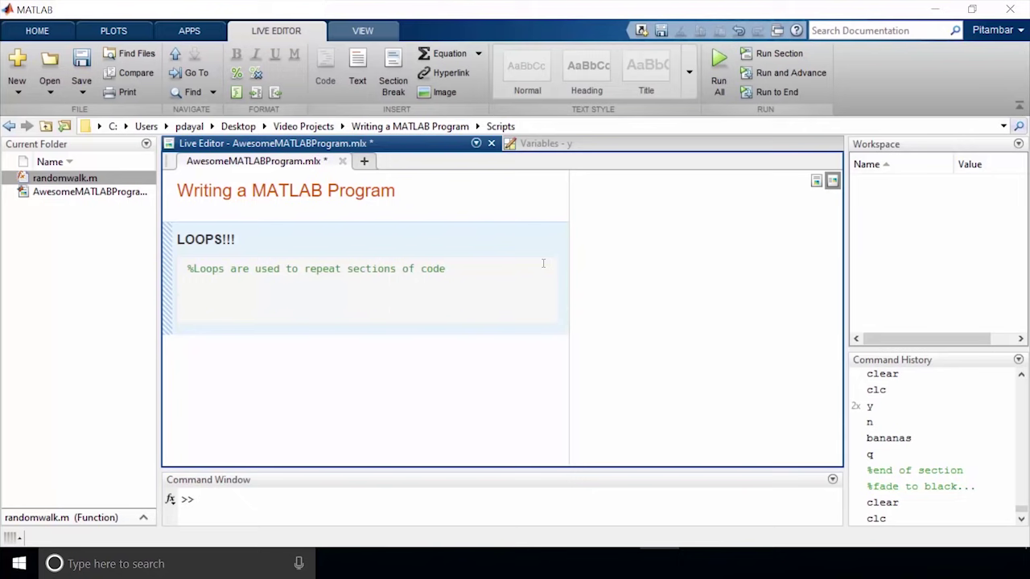
pyautogui.write('%Overhead shot function ')
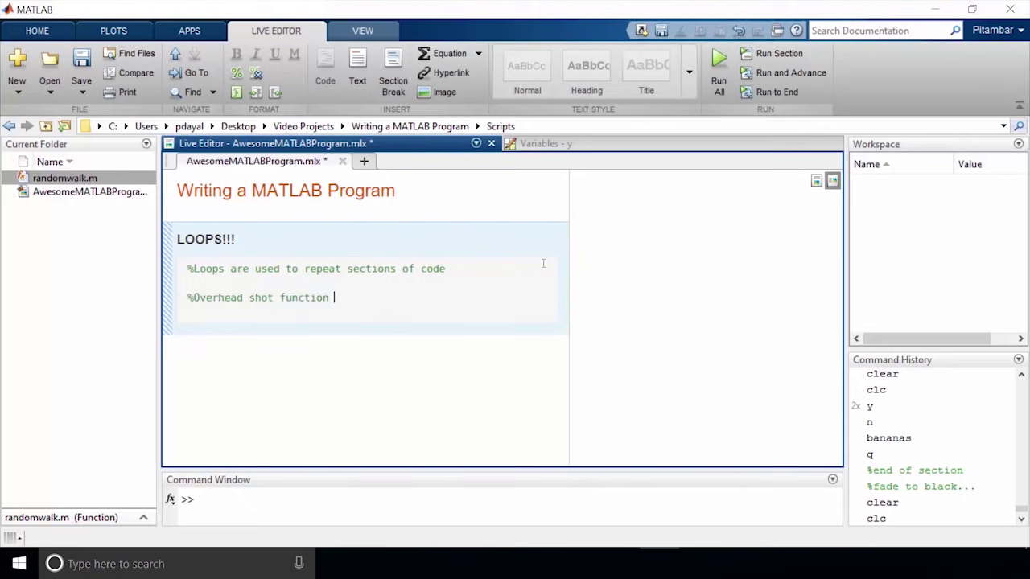
pyautogui.write('explanation ready set go!!!')
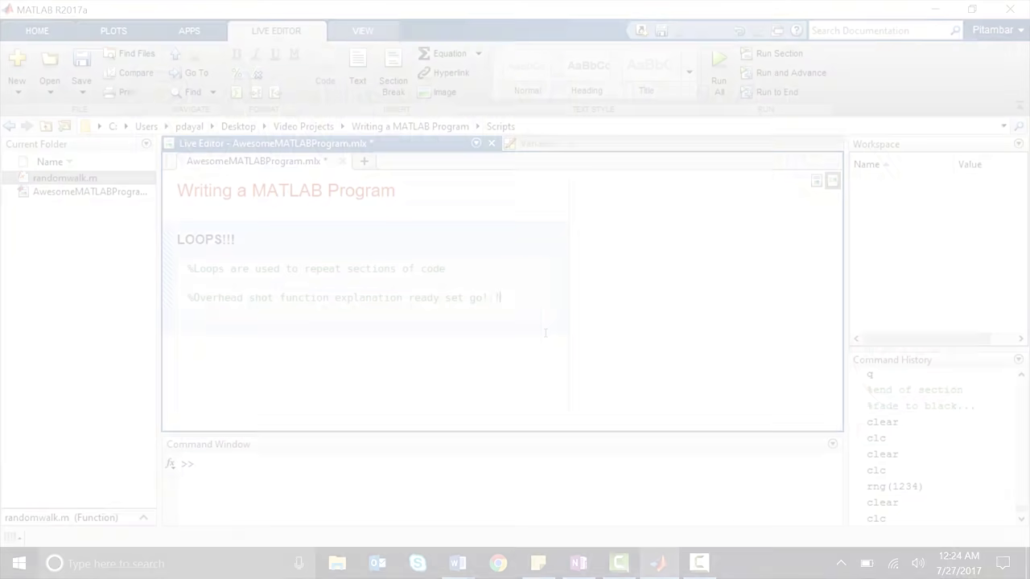
pyautogui.write('%Le')
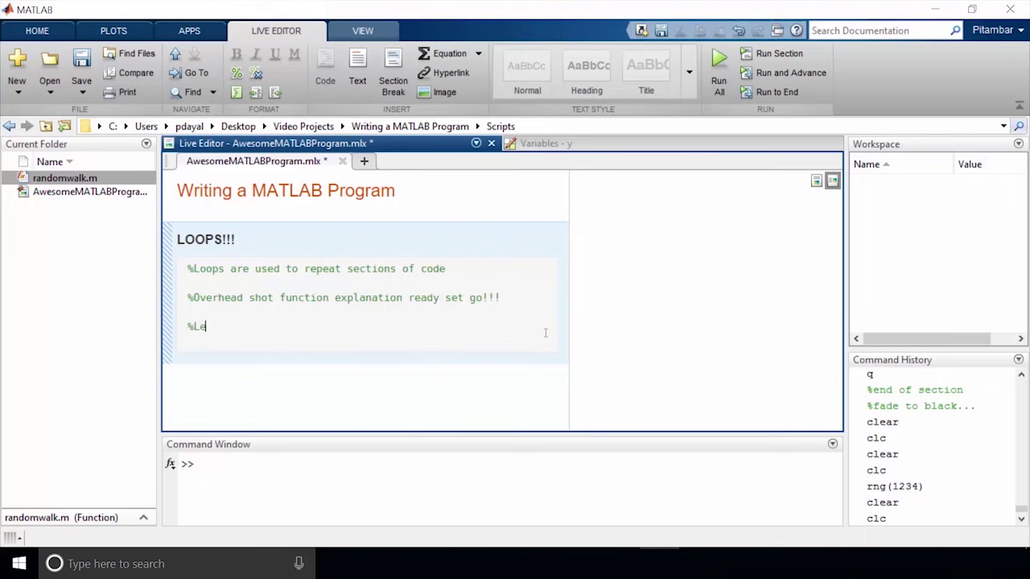
pyautogui.write('bron starts 3 steps ')
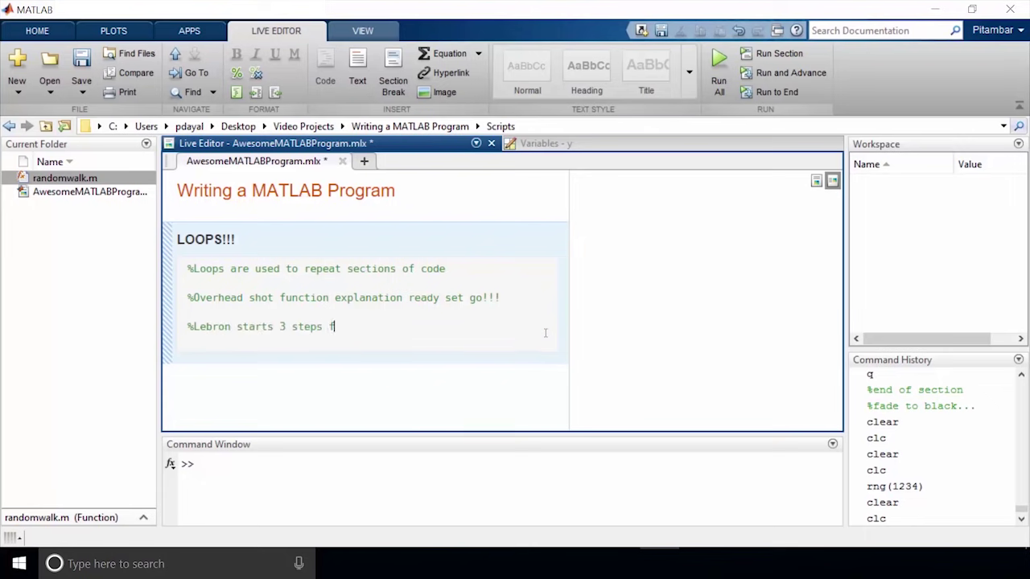
pyautogui.write('from home (input)')
pyautogui.press('Return')
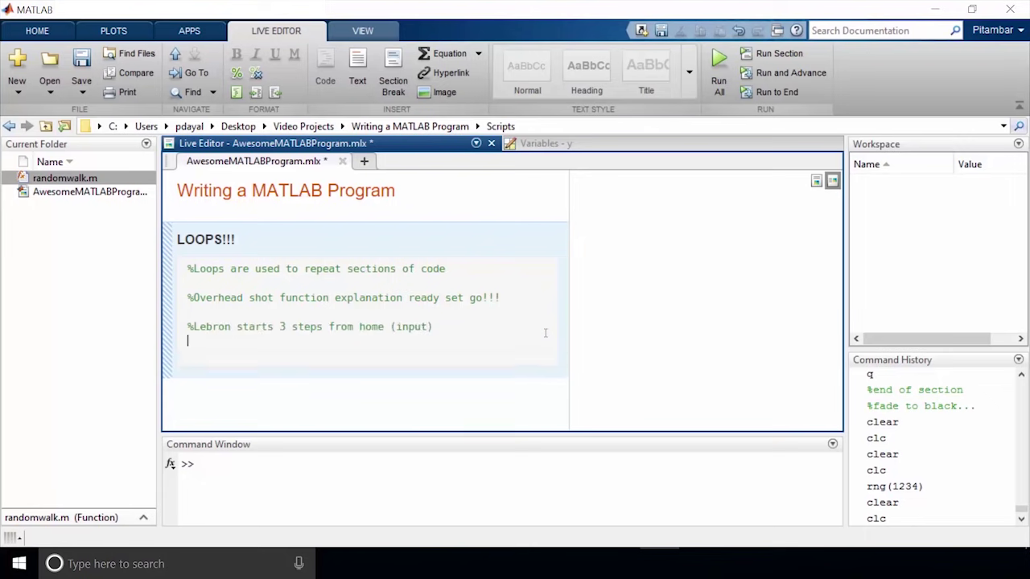
# Step: Add a randomwalk(3) call and run it four times to see varying results
pyautogui.write('randomwalk(3)')
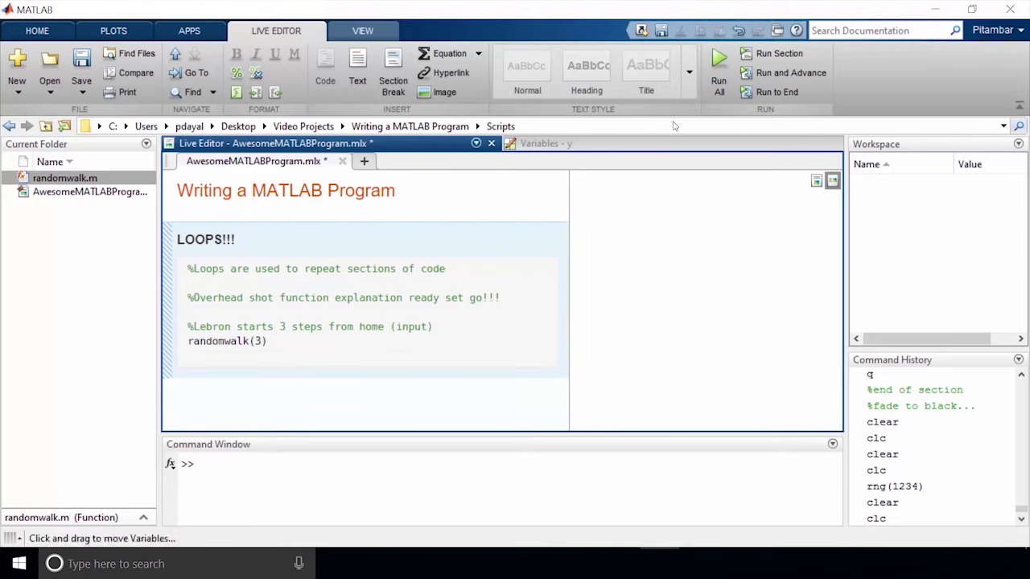
pyautogui.hotkey('ctrl', 'Return')
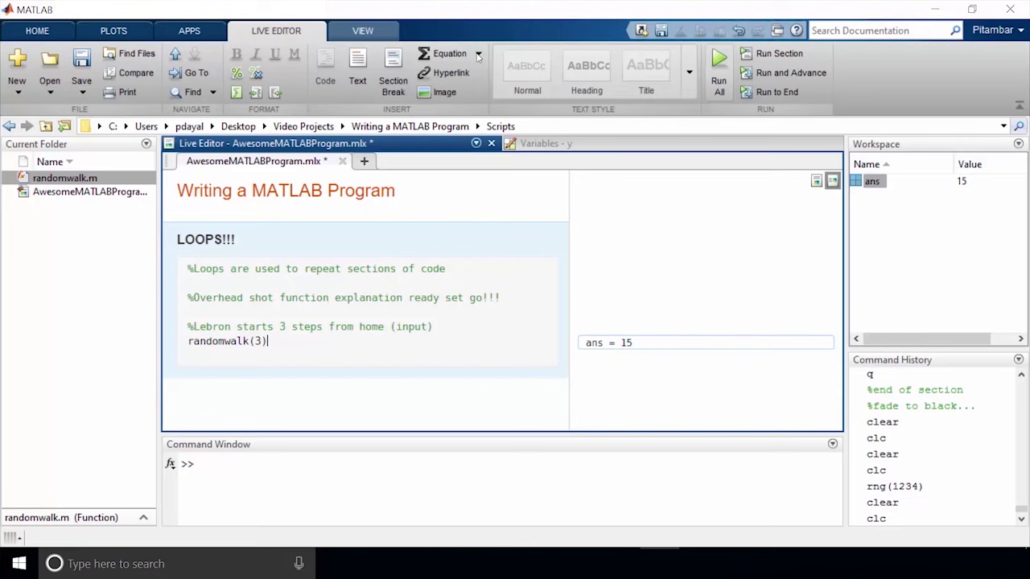
pyautogui.hotkey('ctrl', 'Return')
pyautogui.hotkey('ctrl', 'Return')
pyautogui.hotkey('ctrl', 'Return')
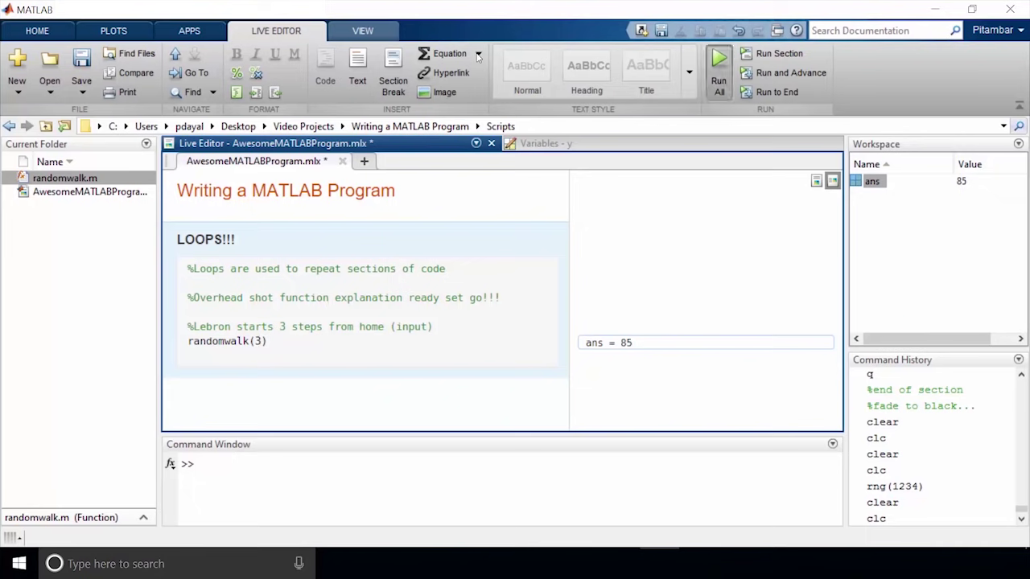
pyautogui.hotkey('ctrl', 'Return')
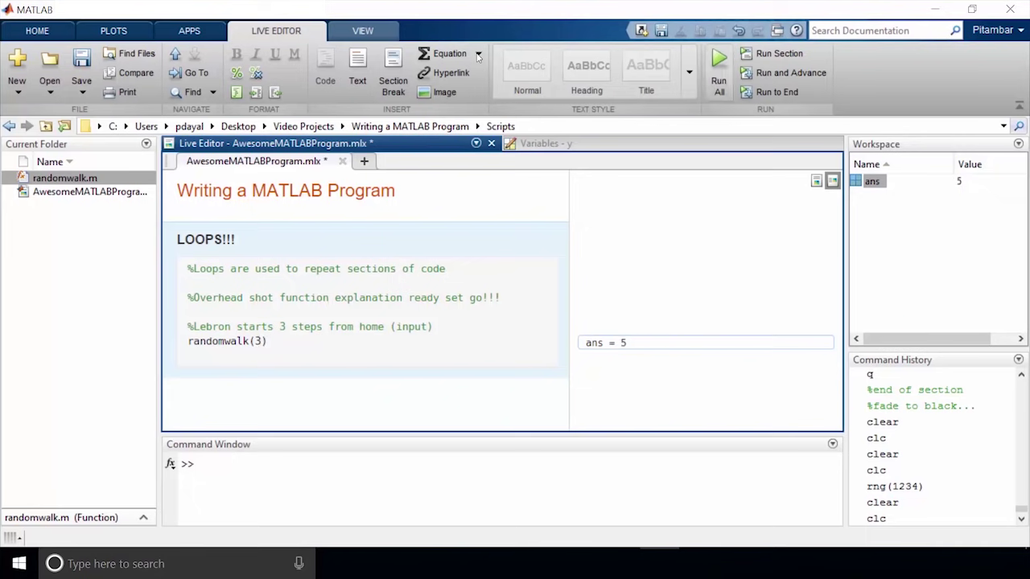
pyautogui.hotkey('ctrl', 'Return')
pyautogui.press('Return')
pyautogui.press('Return')
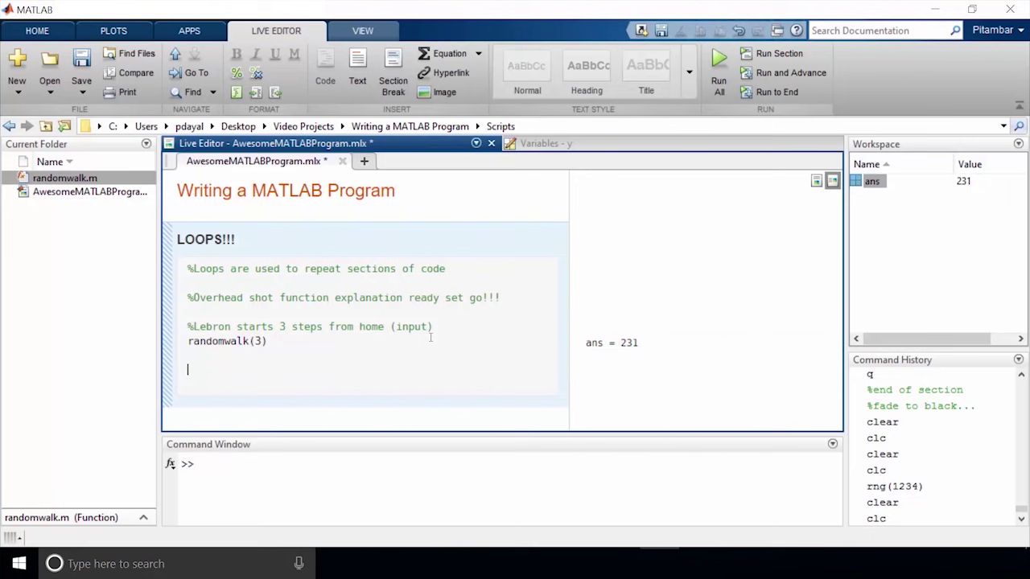
# Step: Add comments about running the command many times and introducing the loop
pyautogui.write('%Basically, w')
pyautogui.write("e're gonna talk about")
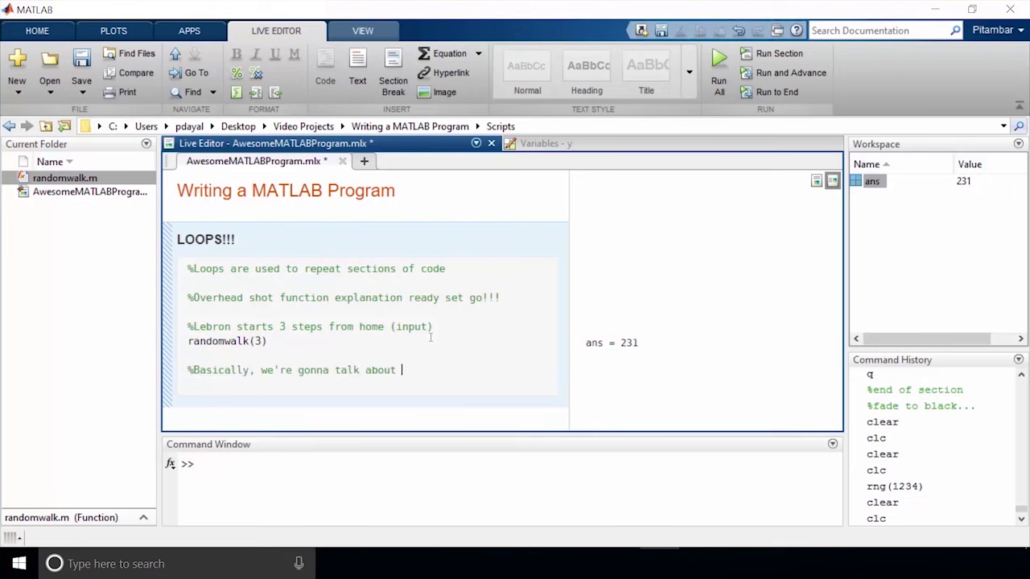
pyautogui.press('Return')
pyautogui.write('%how to ru')
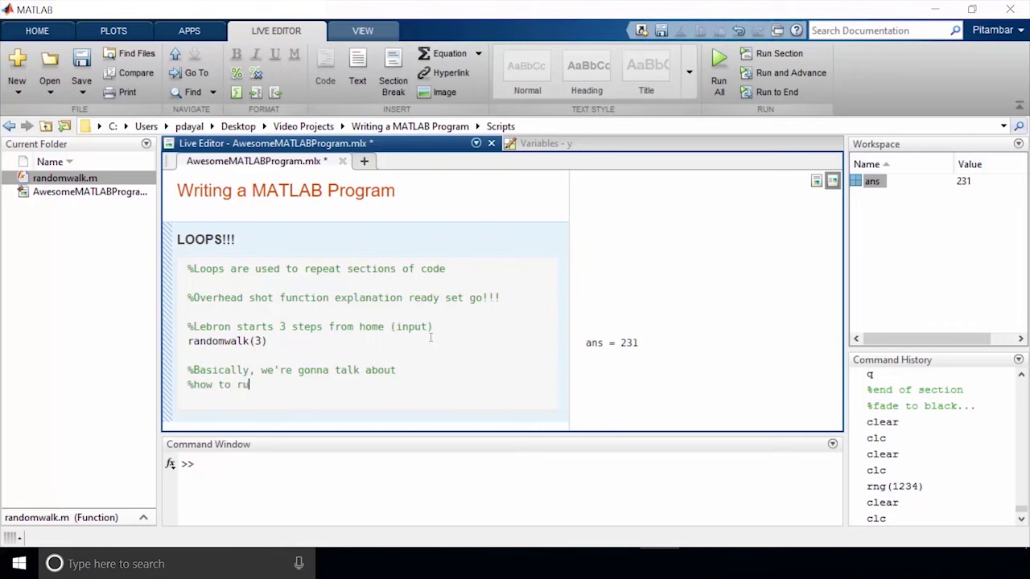
pyautogui.write('n this command a bunch of t')
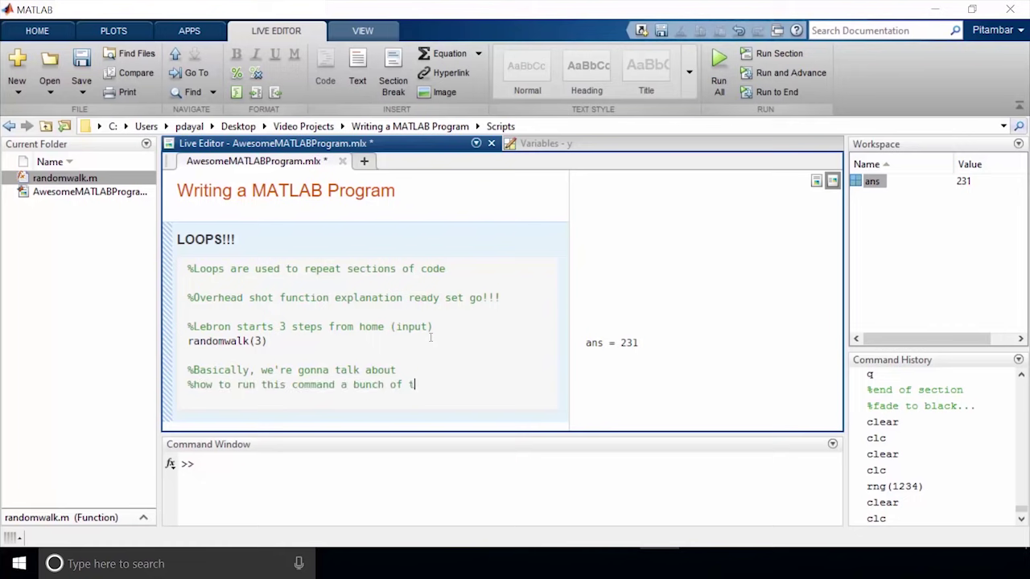
pyautogui.write('imes')
pyautogui.press('Return')
pyautogui.press('Return')
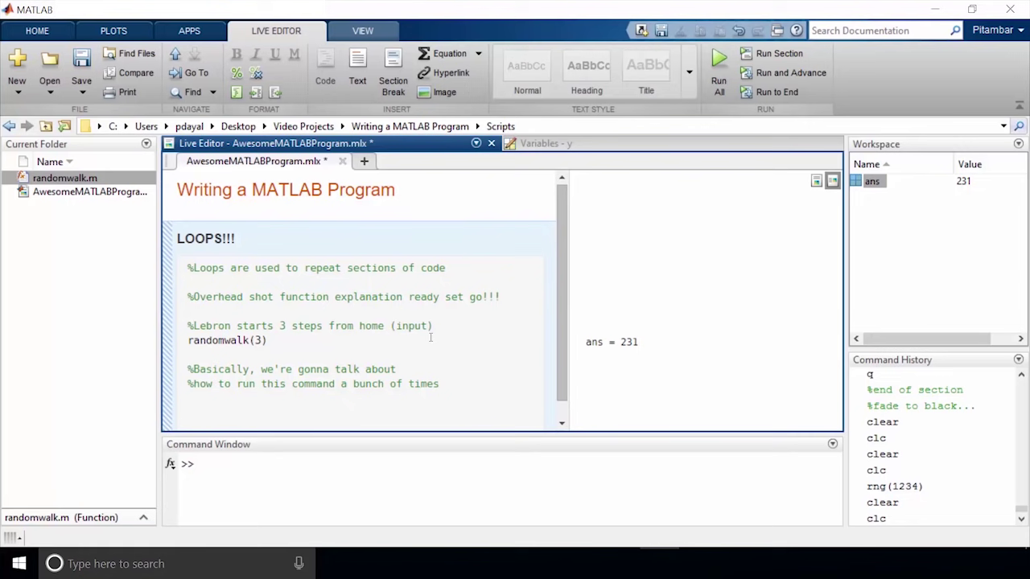
pyautogui.write("%here's the loop")
pyautogui.write(", I'll explain in a ")
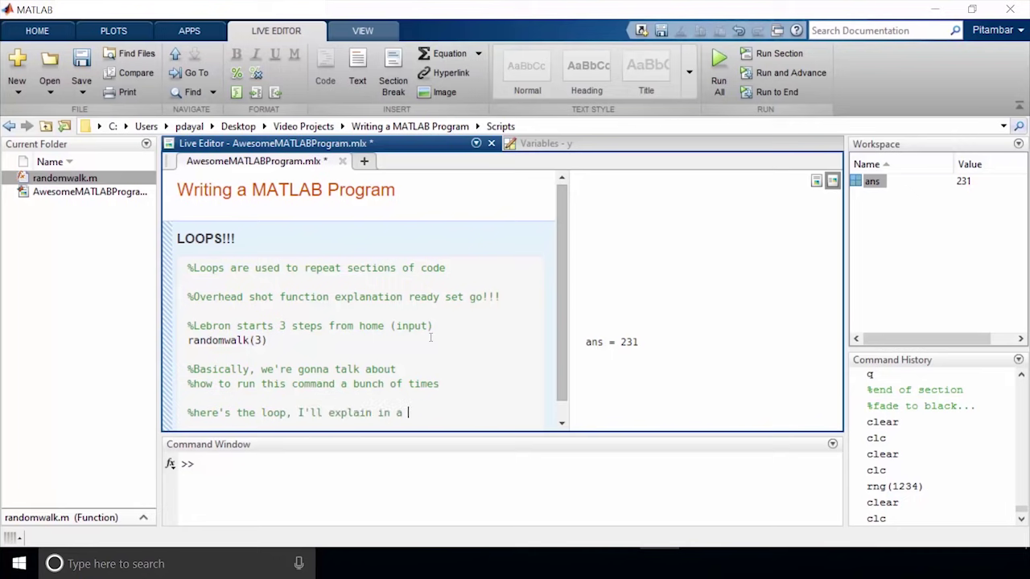
pyautogui.write('minute...')
pyautogui.press('Return')
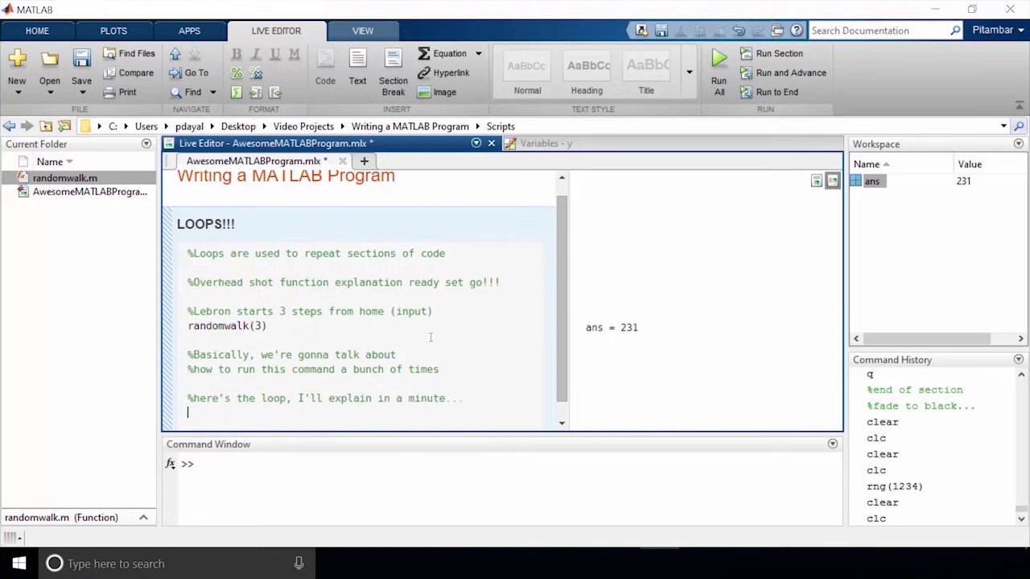
# Step: Write a for i = 1:100 loop storing randomwalk(3) in numFlips(i), followed by an 'okay now pay attention' comment
pyautogui.write('for i = 1:100')
pyautogui.press('Return')
pyautogui.write('numFlips(')
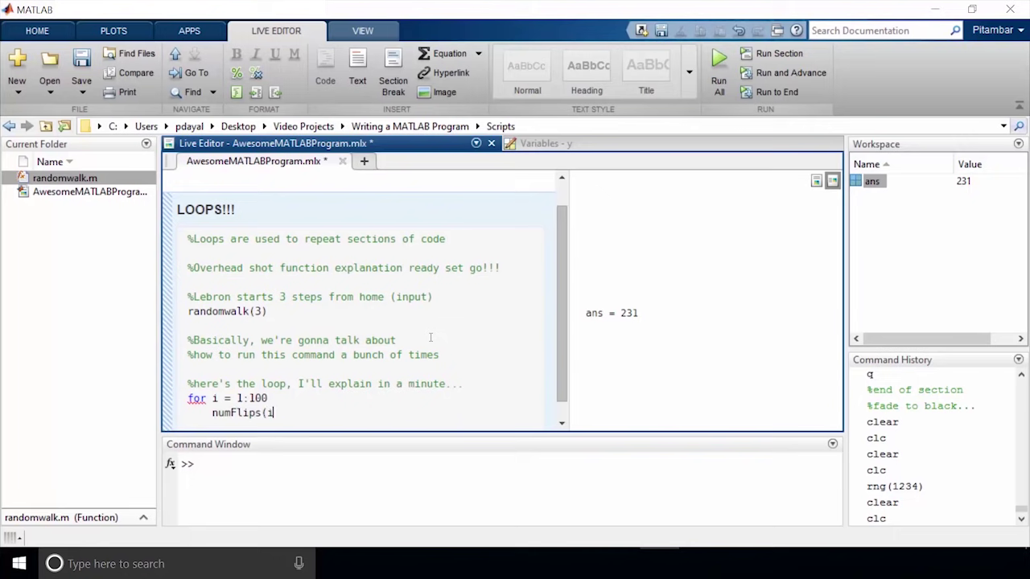
pyautogui.write('i) = randomwalk(3);')
pyautogui.press('Return')
pyautogui.write('end')
pyautogui.press('Return')
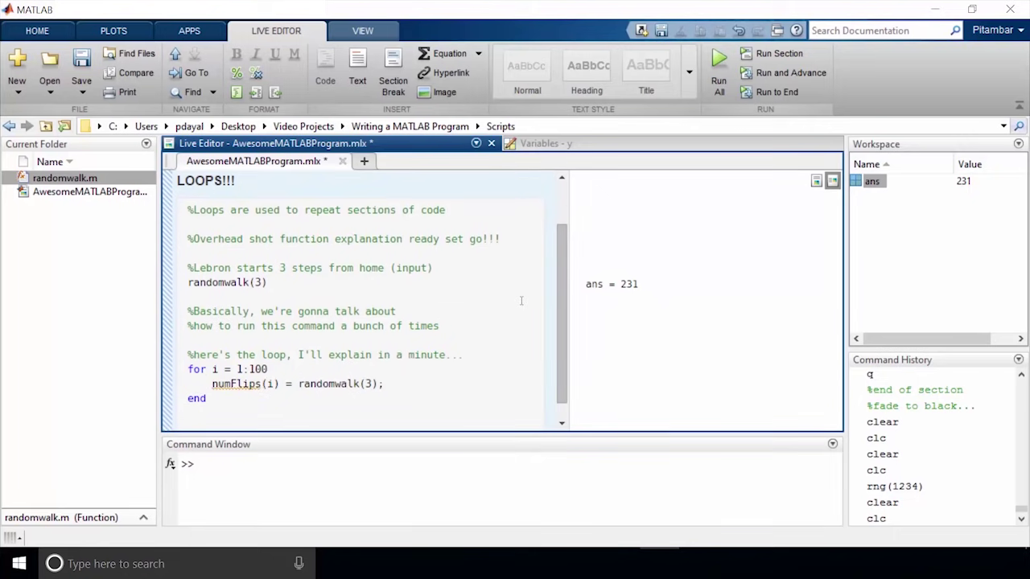
pyautogui.press('Return')
pyautogui.write('%okay now pay at')
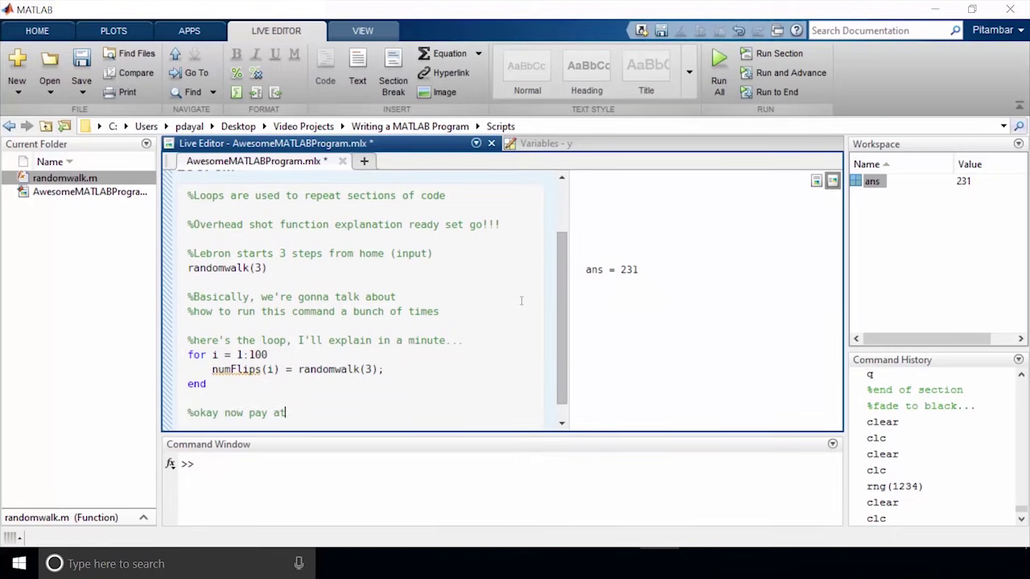
pyautogui.write('tention. this is important!!')
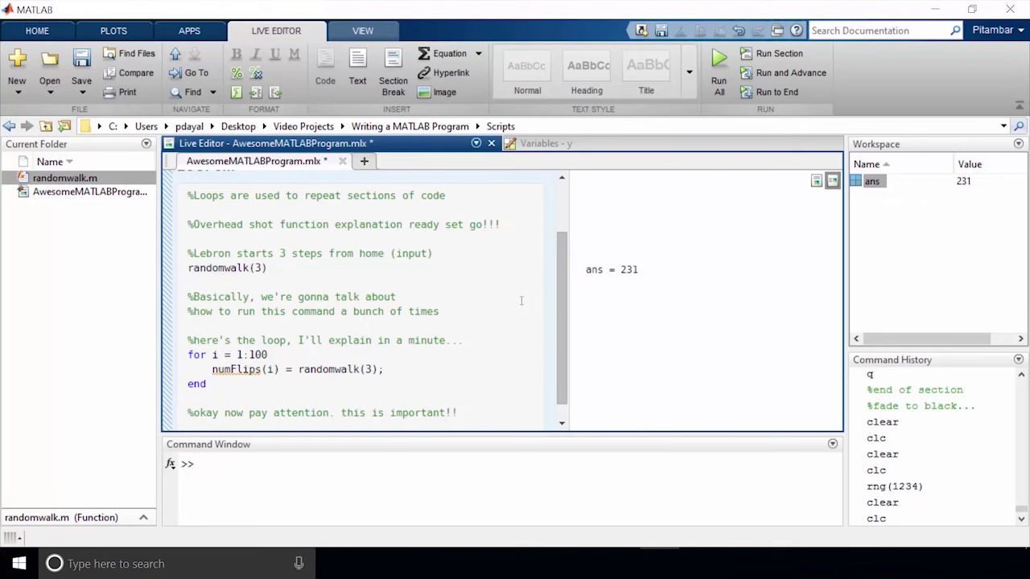
# Step: Run the loop, inspect numFlips values such as 7, 57, 3 and 143711, then enlarge the Command Window
pyautogui.click(720, 72)
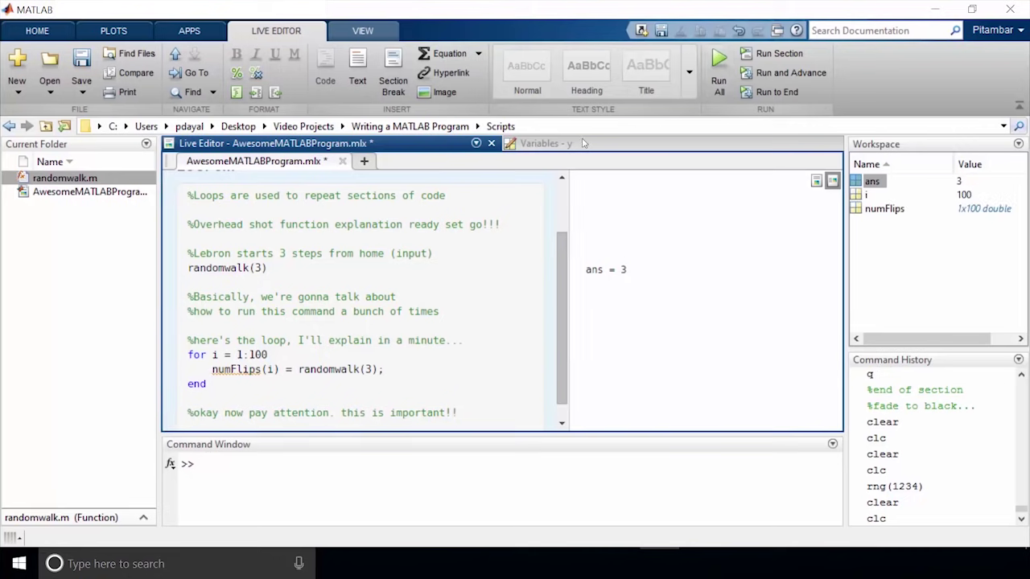
pyautogui.doubleClick(884, 209)
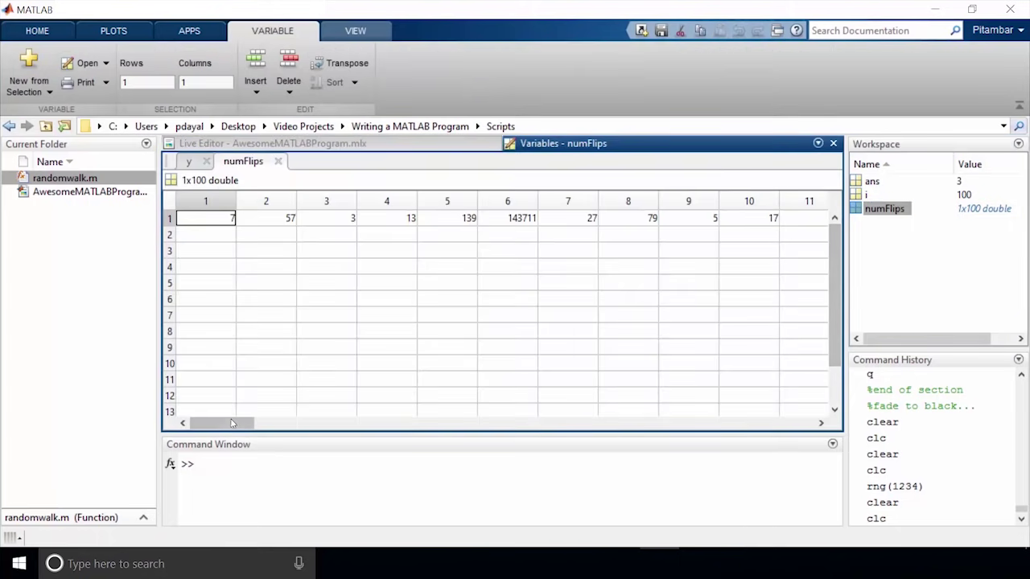
pyautogui.moveTo(224, 423)
pyautogui.mouseDown()
pyautogui.moveTo(361, 426)
pyautogui.moveTo(210, 424)
pyautogui.mouseUp()
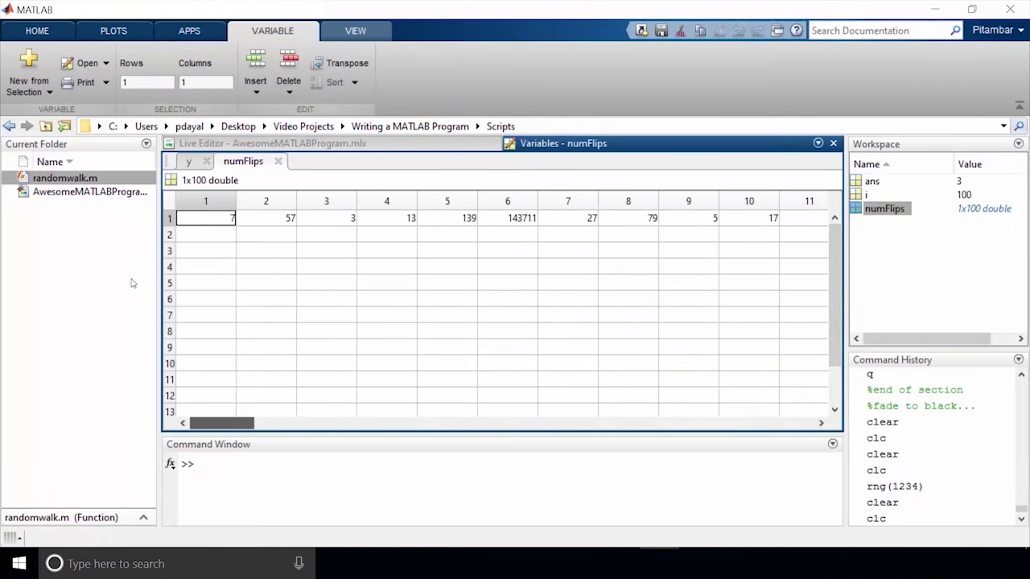
pyautogui.click(278, 145)
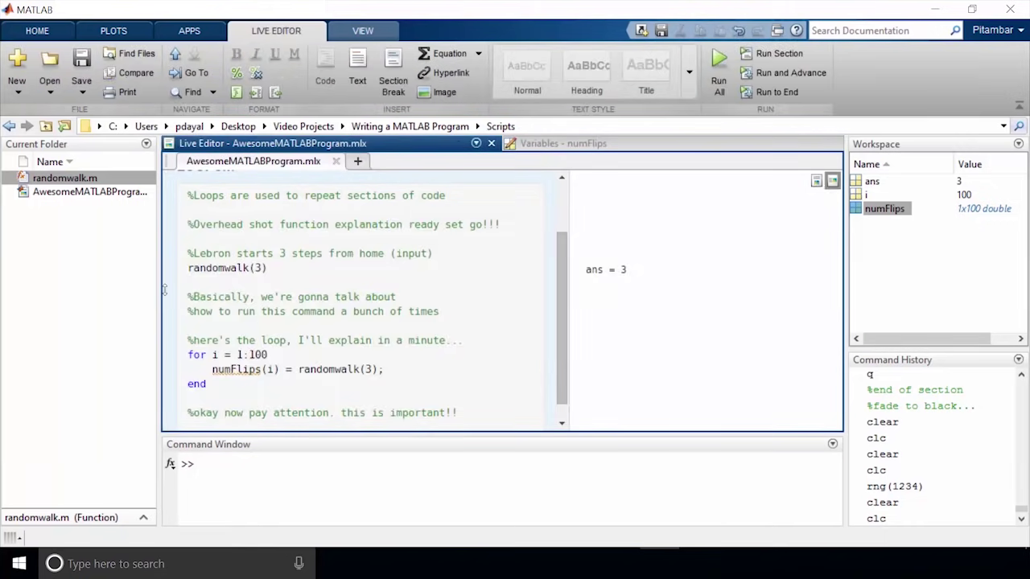
pyautogui.moveTo(245, 436); pyautogui.dragTo(245, 387)
# Step: Compute mean(numFlips), which returns 2.1892e+03
pyautogui.click(244, 451)
pyautogui.write('m')
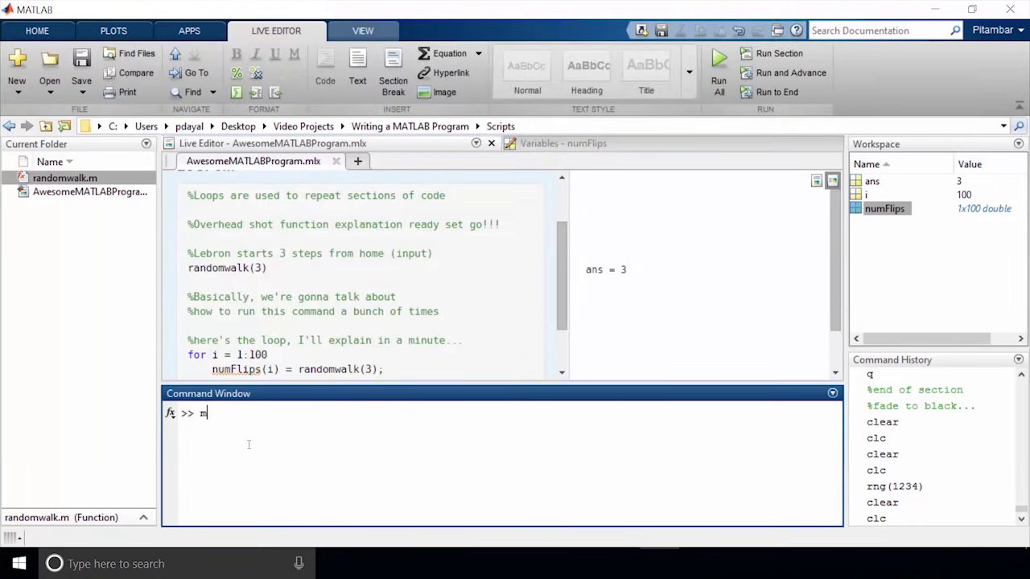
pyautogui.write('ean(numFlips')
pyautogui.write(')')
pyautogui.press('Return')
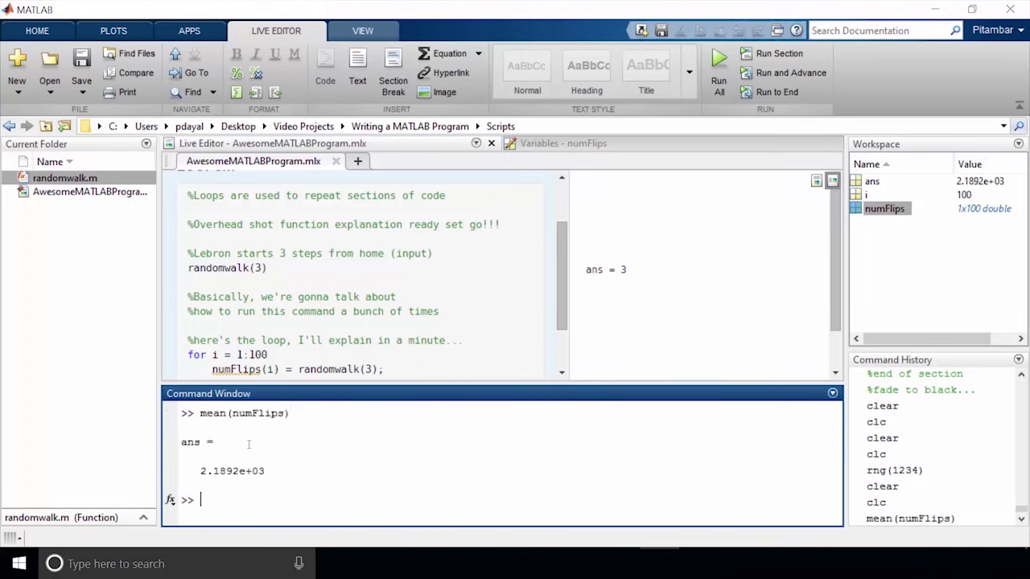
# Step: Plot numFlips with circle markers, close the figure, and compute median(numFlips) = 15
pyautogui.write('plot(')
pyautogui.write('numFlip')
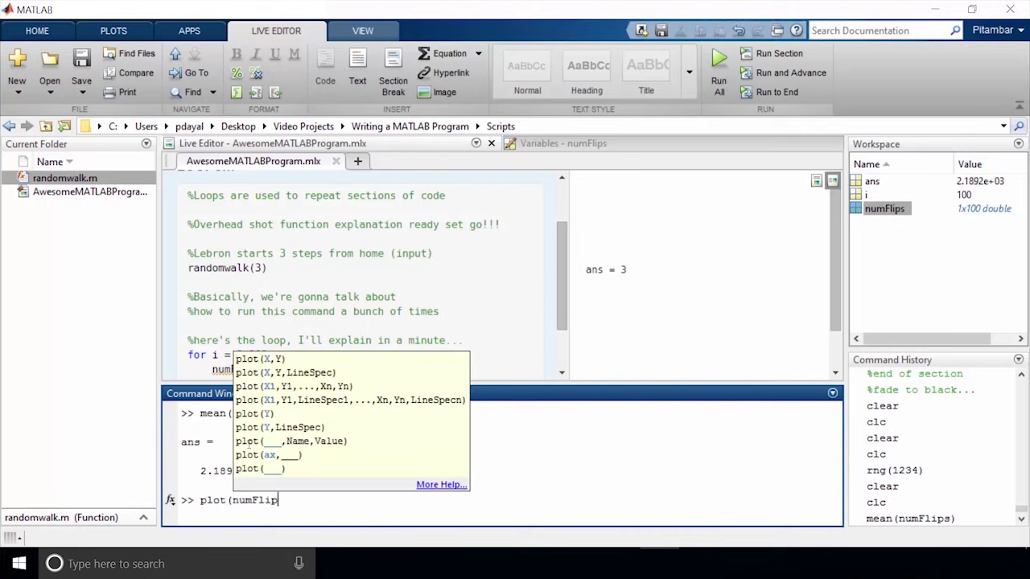
pyautogui.write("s,'o")
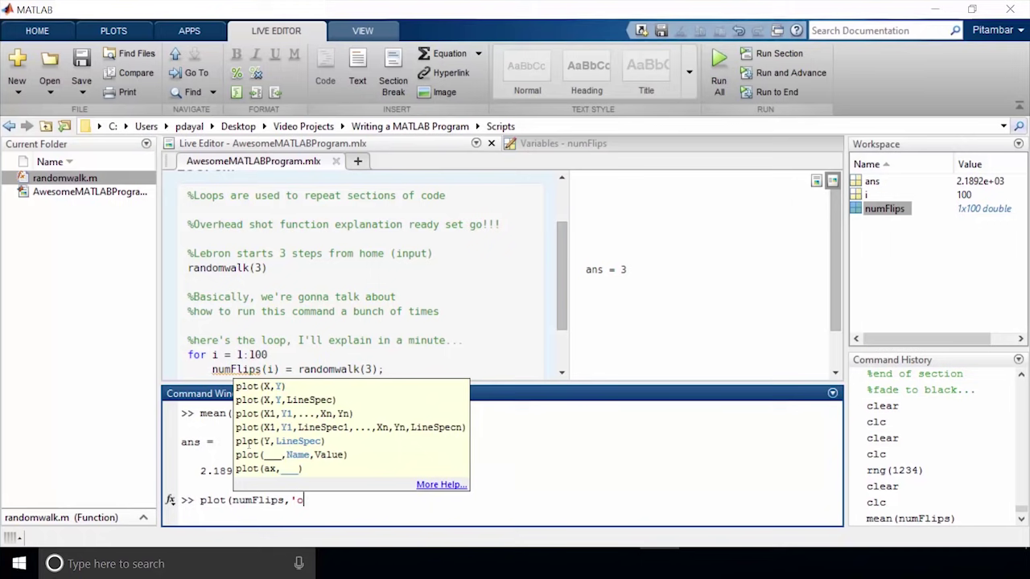
pyautogui.write("')")
pyautogui.press('Return')
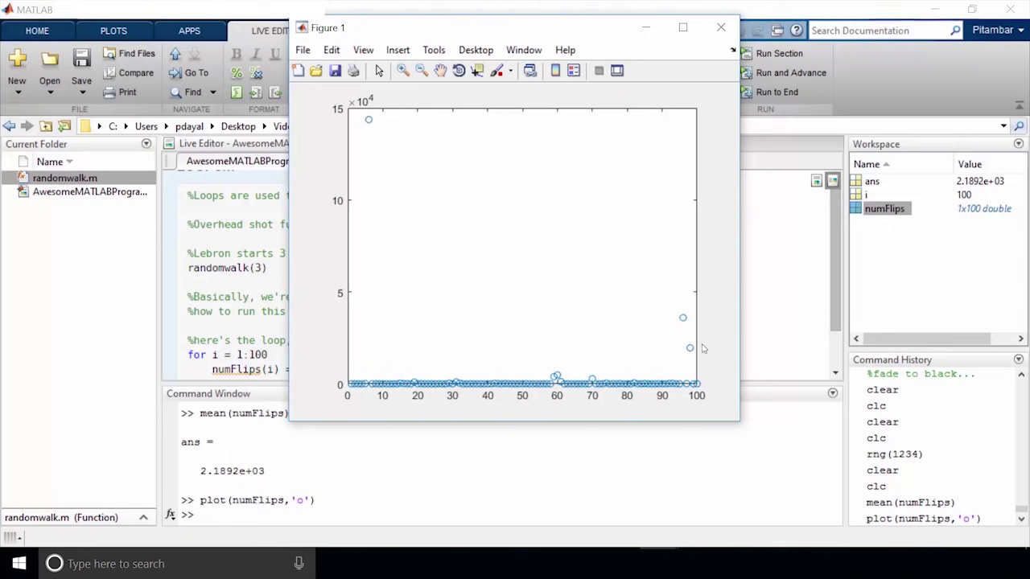
pyautogui.hotkey('alt', 'F4')
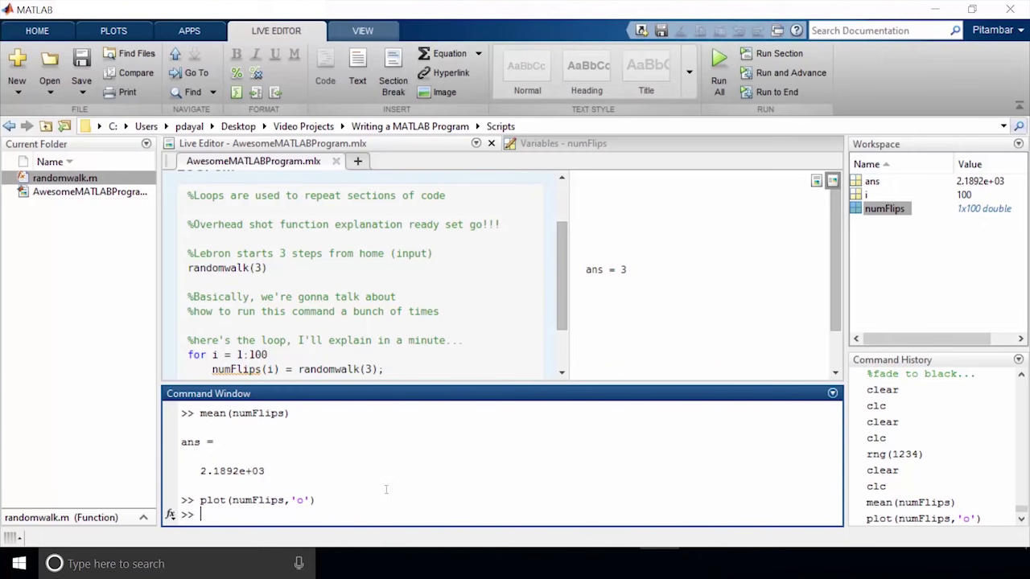
pyautogui.write('m')
pyautogui.write('edian(')
pyautogui.write('numFlips)')
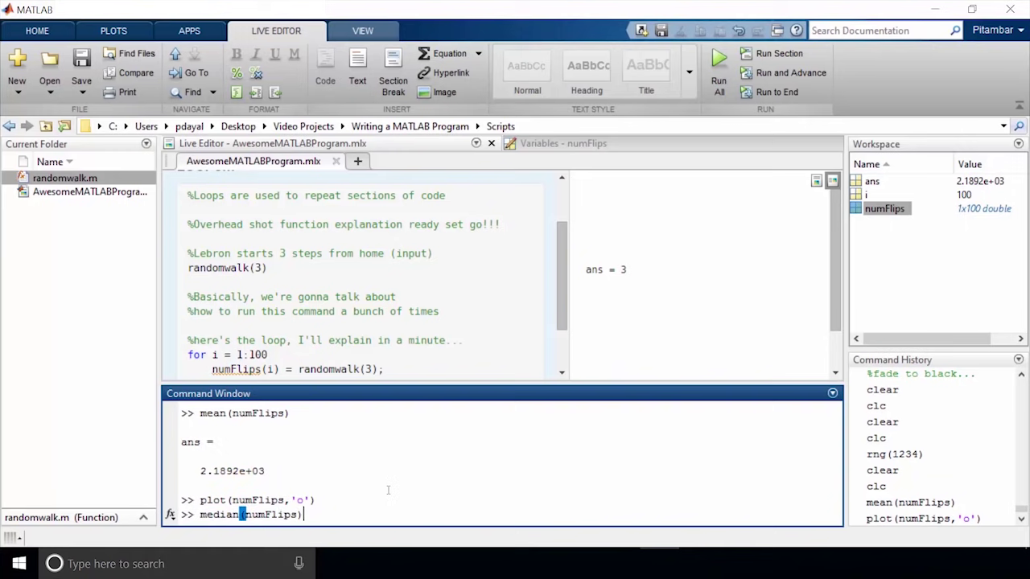
pyautogui.press('Return')
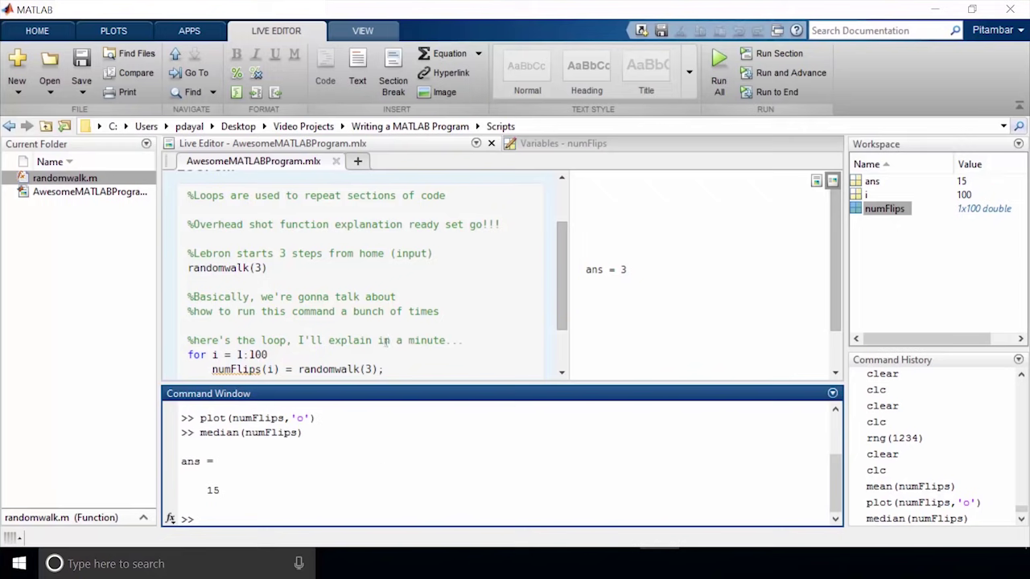
# Step: Add a median(numFlips) line below the '%okay now pay attention' comment
pyautogui.click(386, 355)
pyautogui.scroll(-3, 395, 349)
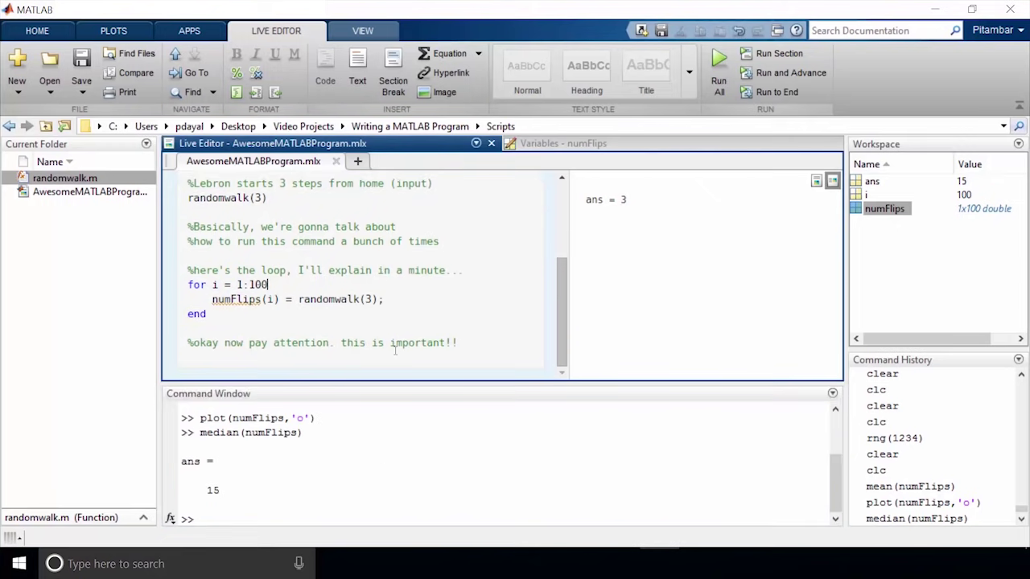
pyautogui.click(476, 345)
pyautogui.press('Return')
pyautogui.press('Return')
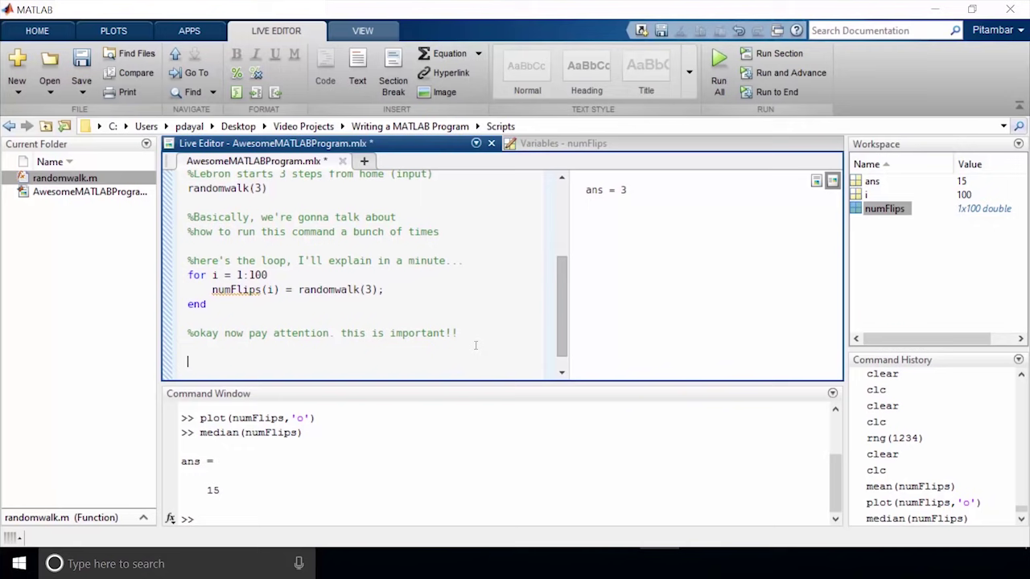
pyautogui.write('median(numF')
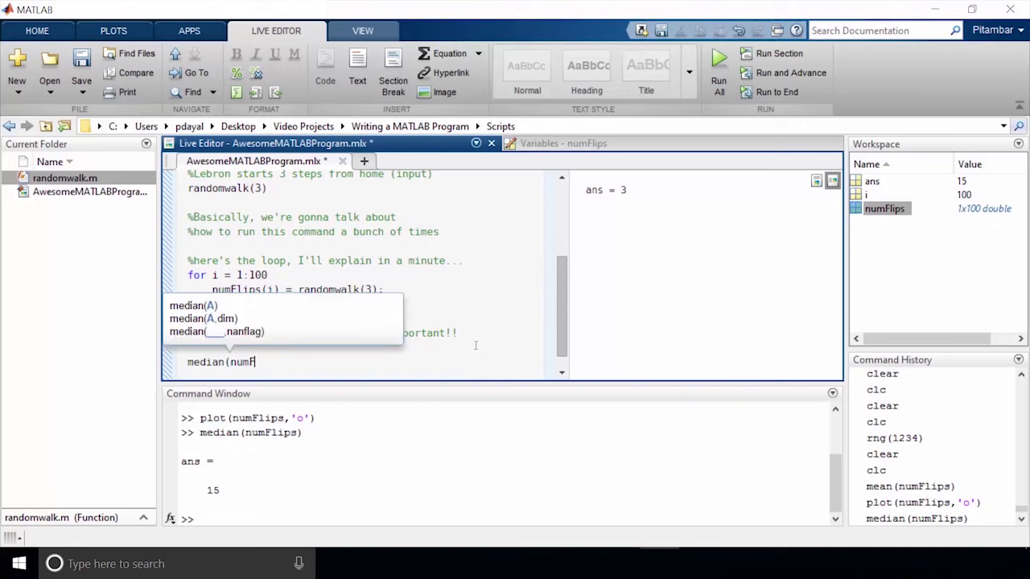
pyautogui.write('lips)')
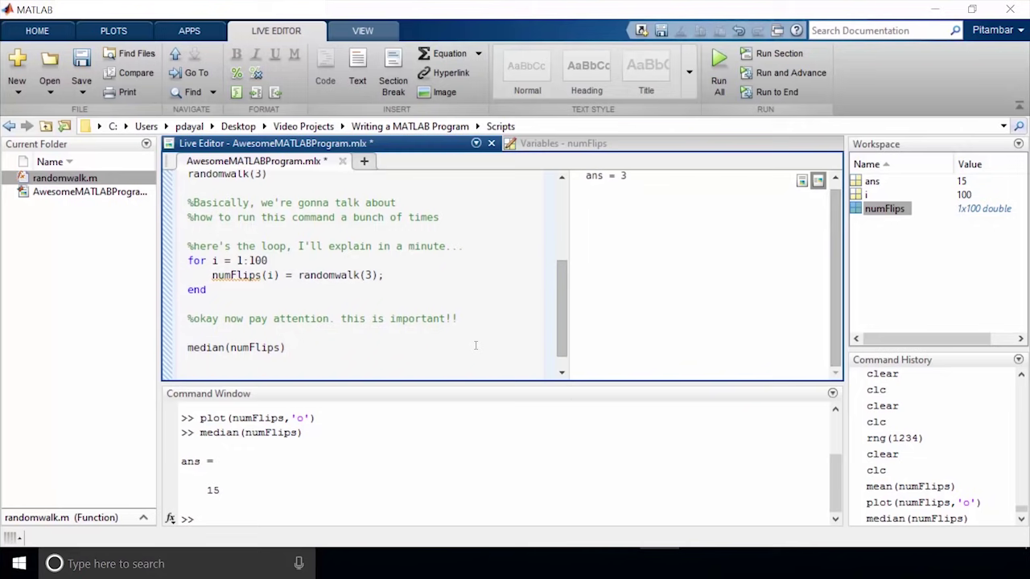
# Step: Start a new section headed Conclusion after the median line
pyautogui.press('Return')
pyautogui.press('Return')
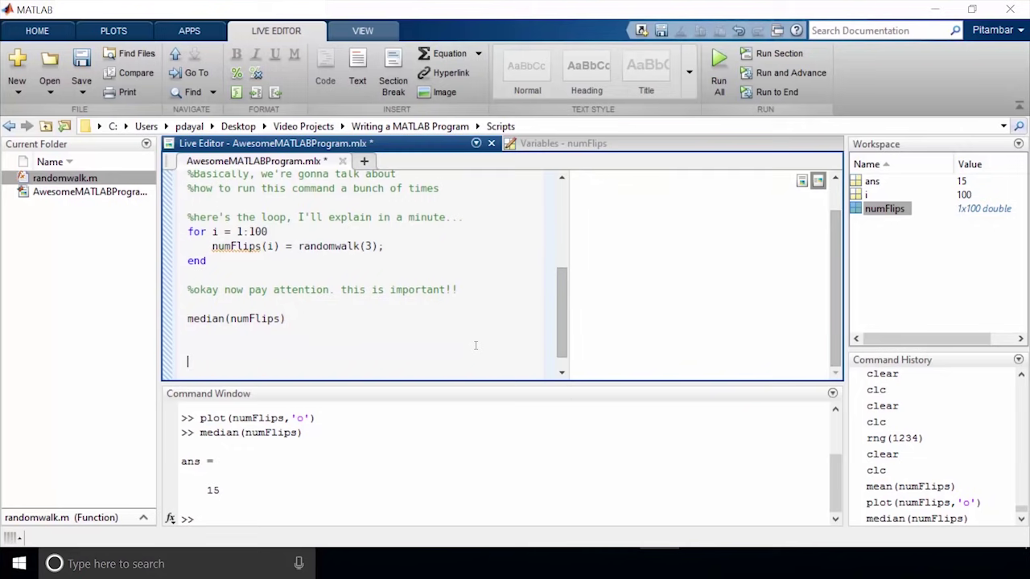
pyautogui.write('%')
pyautogui.write('Conclusion')
pyautogui.press('Return')
# Step: Write the comment 'Hooray! thanks for tuning in!' under the Conclusion heading
pyautogui.write('%%')
pyautogui.press('BackSpace')
pyautogui.press('BackSpace')
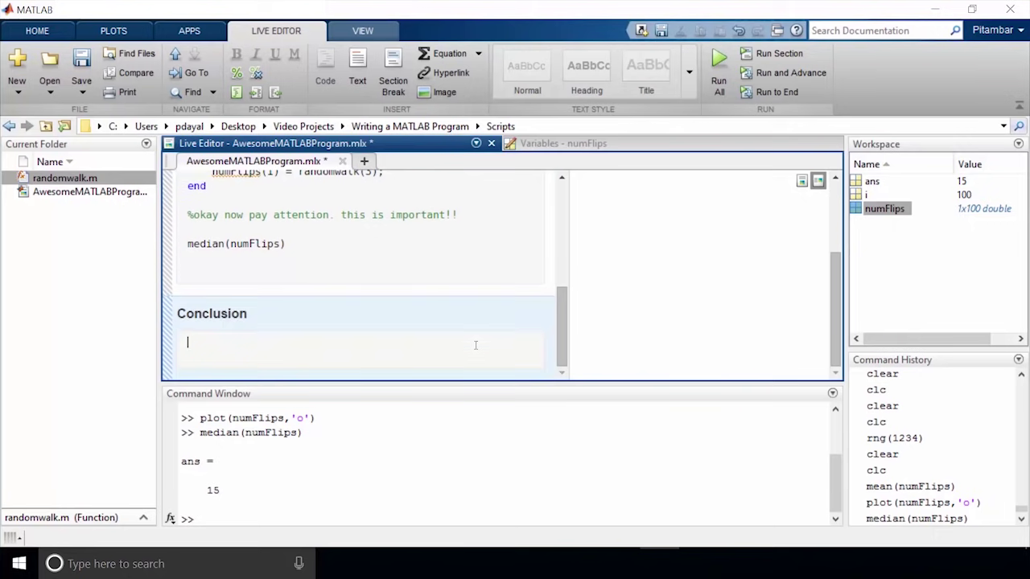
pyautogui.write('%Hooray! thanks fo')
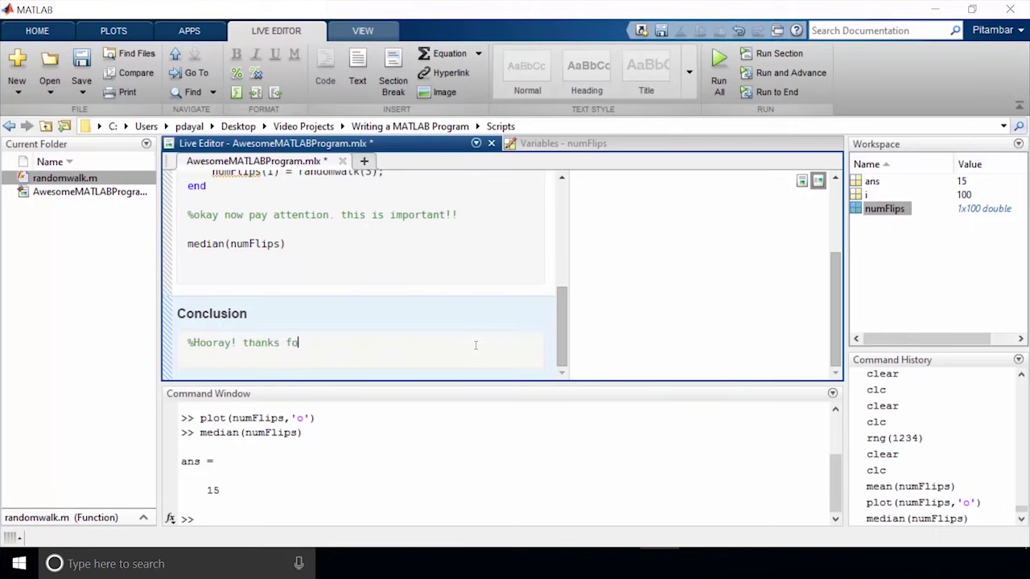
pyautogui.write('r tuning in!')
pyautogui.press('Return')
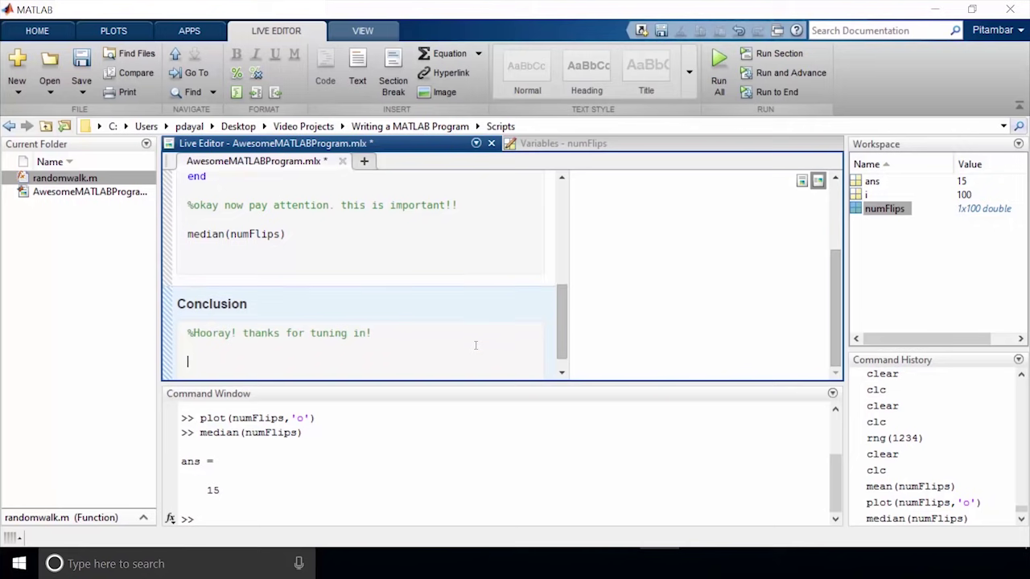
# Step: Add comments '%These principles are basic' and '%but important'
pyautogui.write('%These principles are')
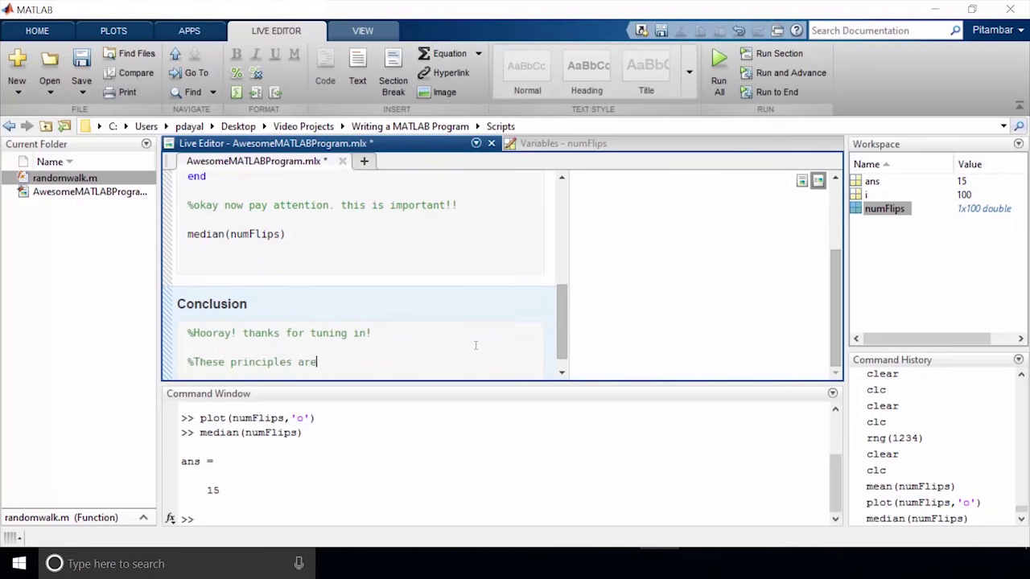
pyautogui.write(' bai')
pyautogui.press('BackSpace')
pyautogui.write('sic')
pyautogui.press('Return')
pyautogui.write('%b')
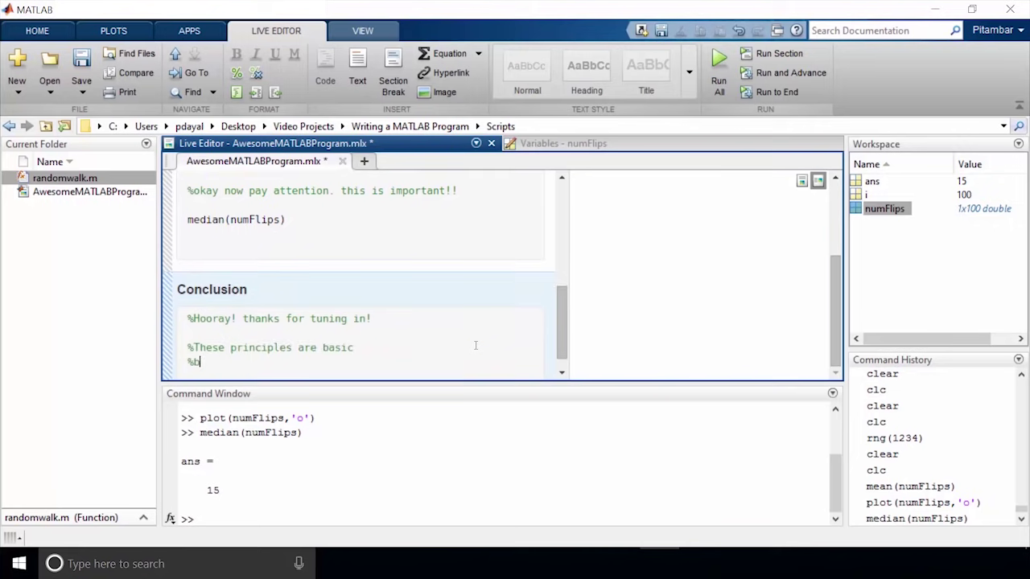
pyautogui.write('ut important!')
pyautogui.press('Return')
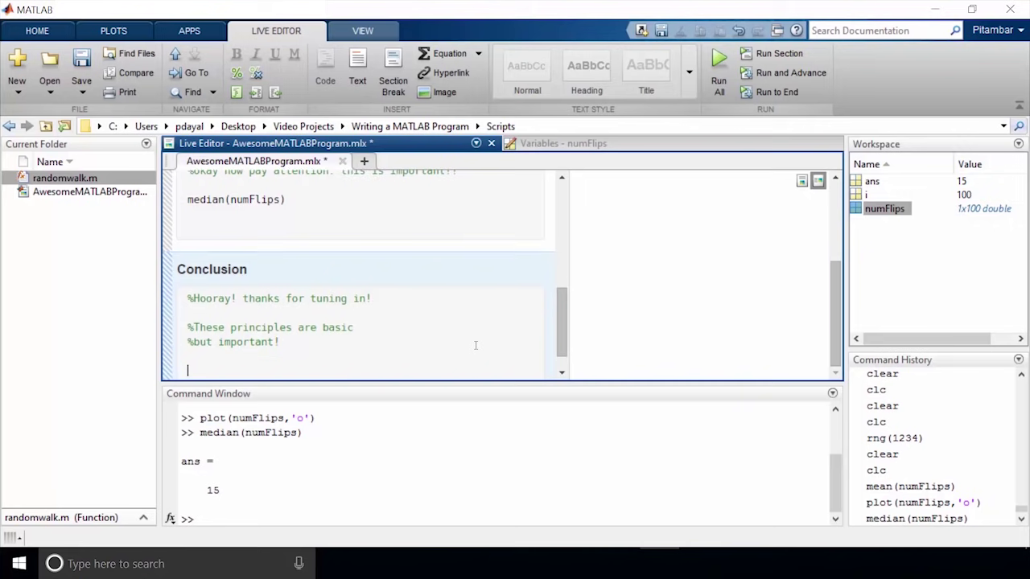
# Step: Add help pointers to mathworks.com and MATLAB answers, then '%See you in another video!!!'
pyautogui.write('%make sure')
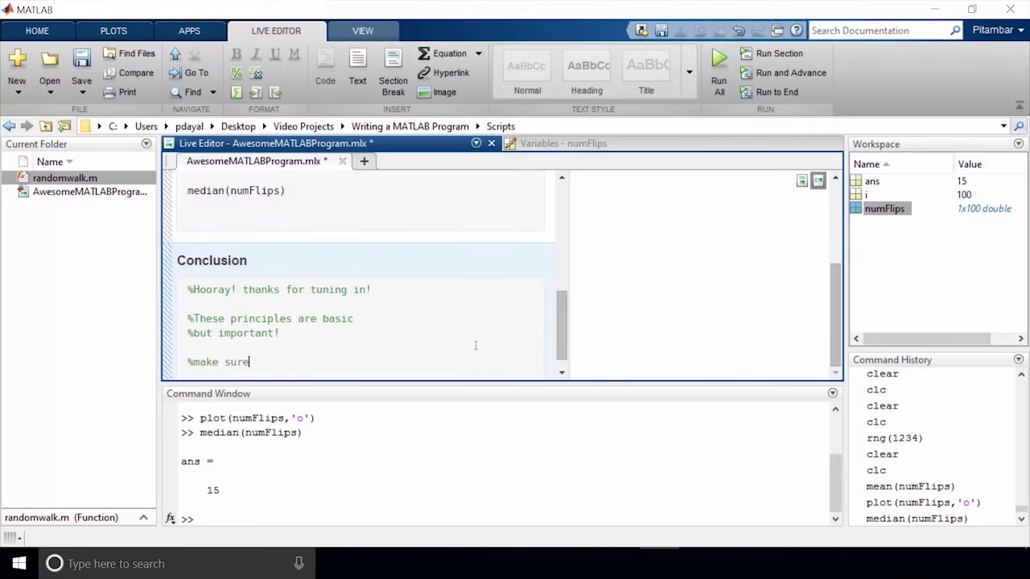
pyautogui.write(' to')
pyautogui.press('BackSpace')
pyautogui.press('BackSpace')
pyautogui.press('BackSpace')
pyautogui.press('BackSpace')
pyautogui.press('BackSpace')
pyautogui.press('BackSpace')
pyautogui.press('BackSpace')
pyautogui.write('%if you get stuck')
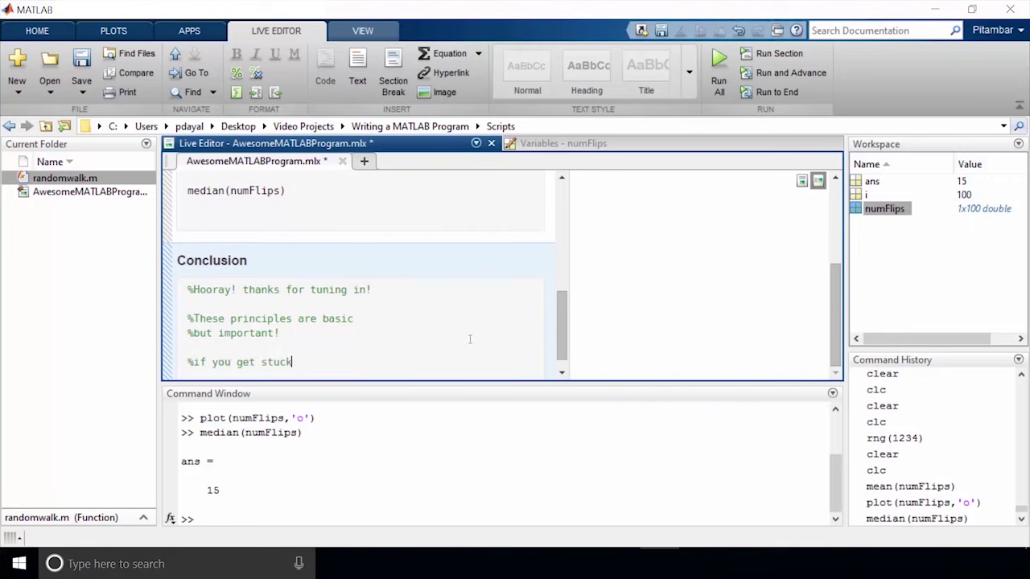
pyautogui.write(', check out')
pyautogui.press('Return')
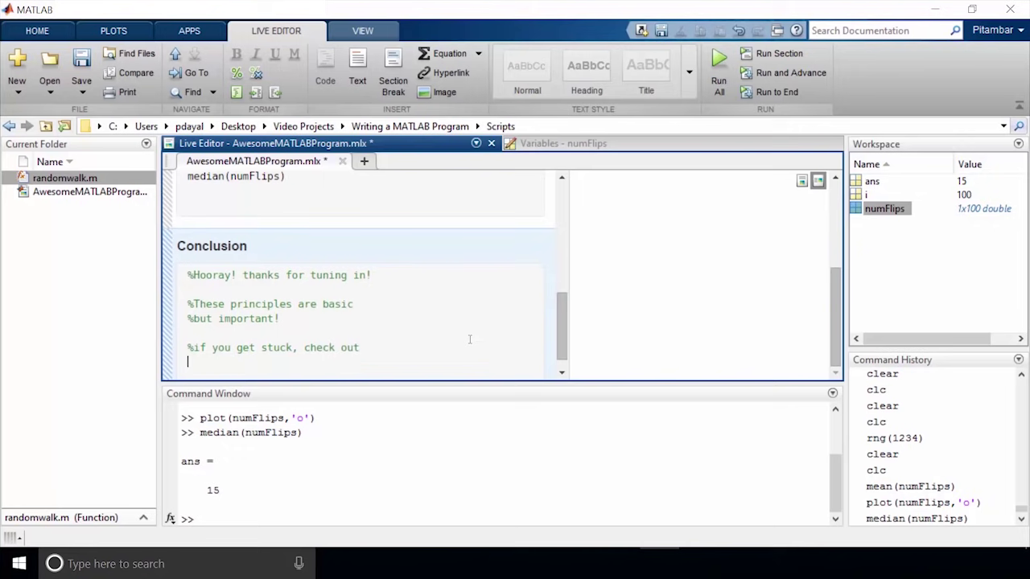
pyautogui.write('%mathworks.com')
pyautogui.press('Return')
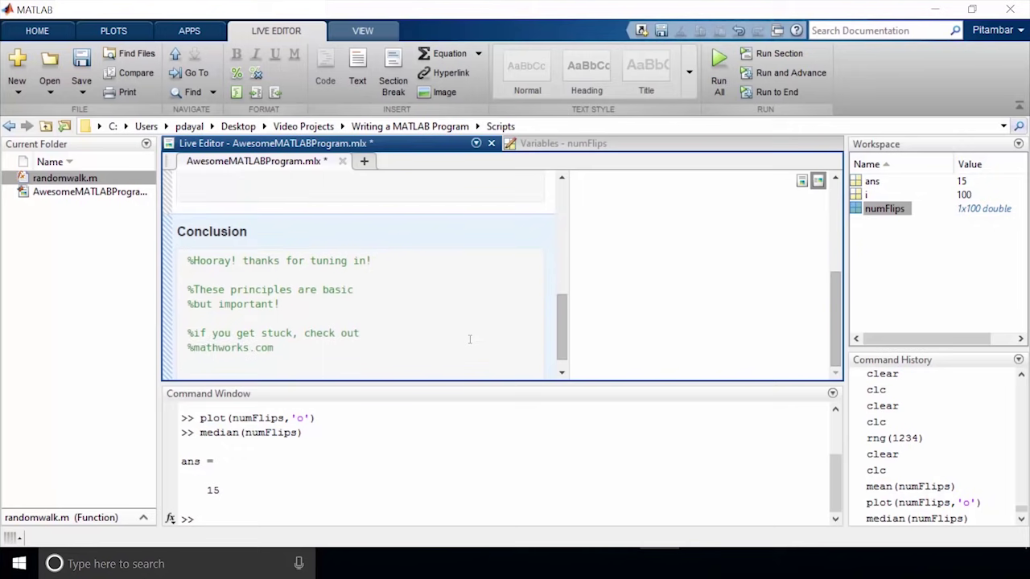
pyautogui.write('%MATLAB answers')
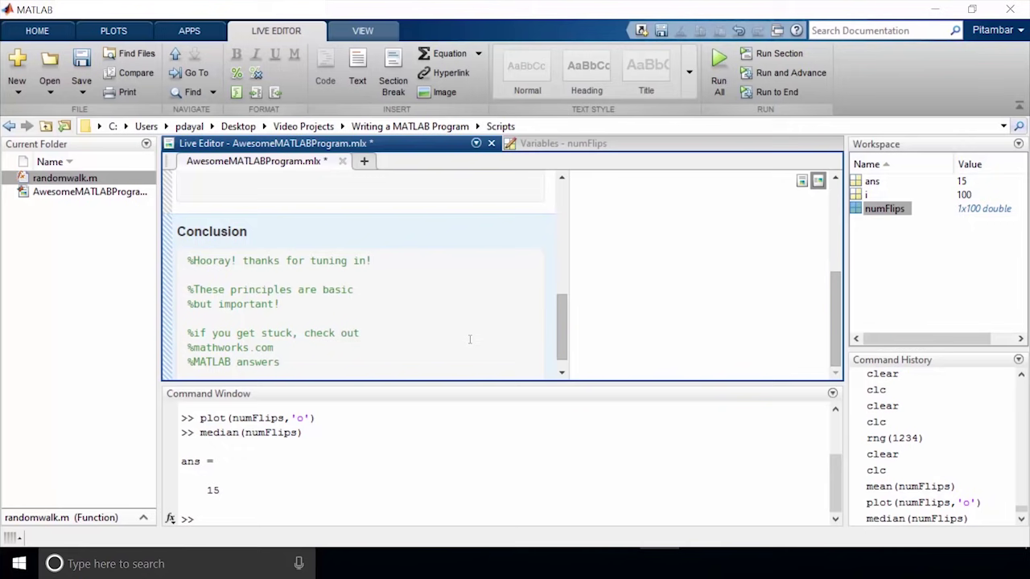
pyautogui.press('Return')
pyautogui.press('Return')
pyautogui.write('%See you')
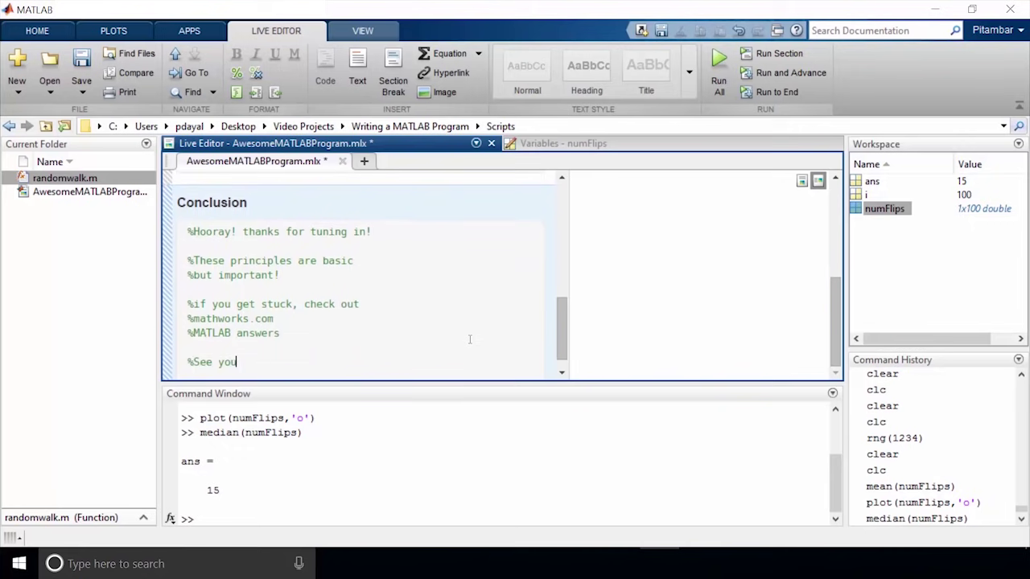